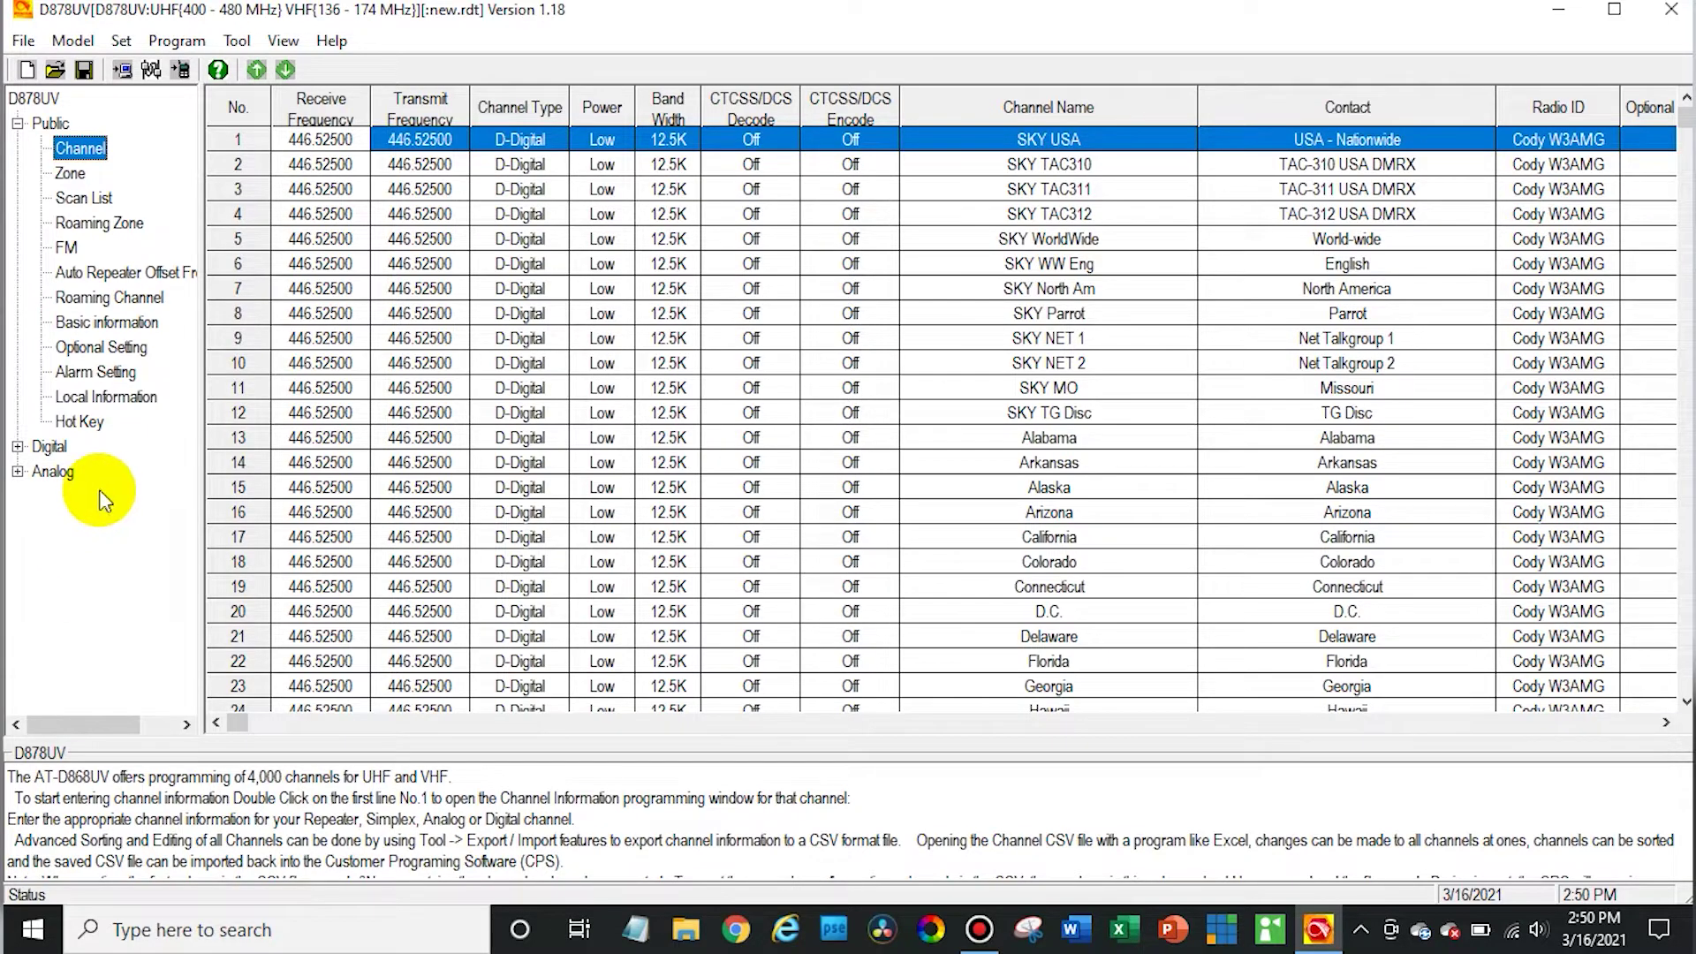
Keep COM3 as the communication port in Communication Setting and confirm it
click(152, 77)
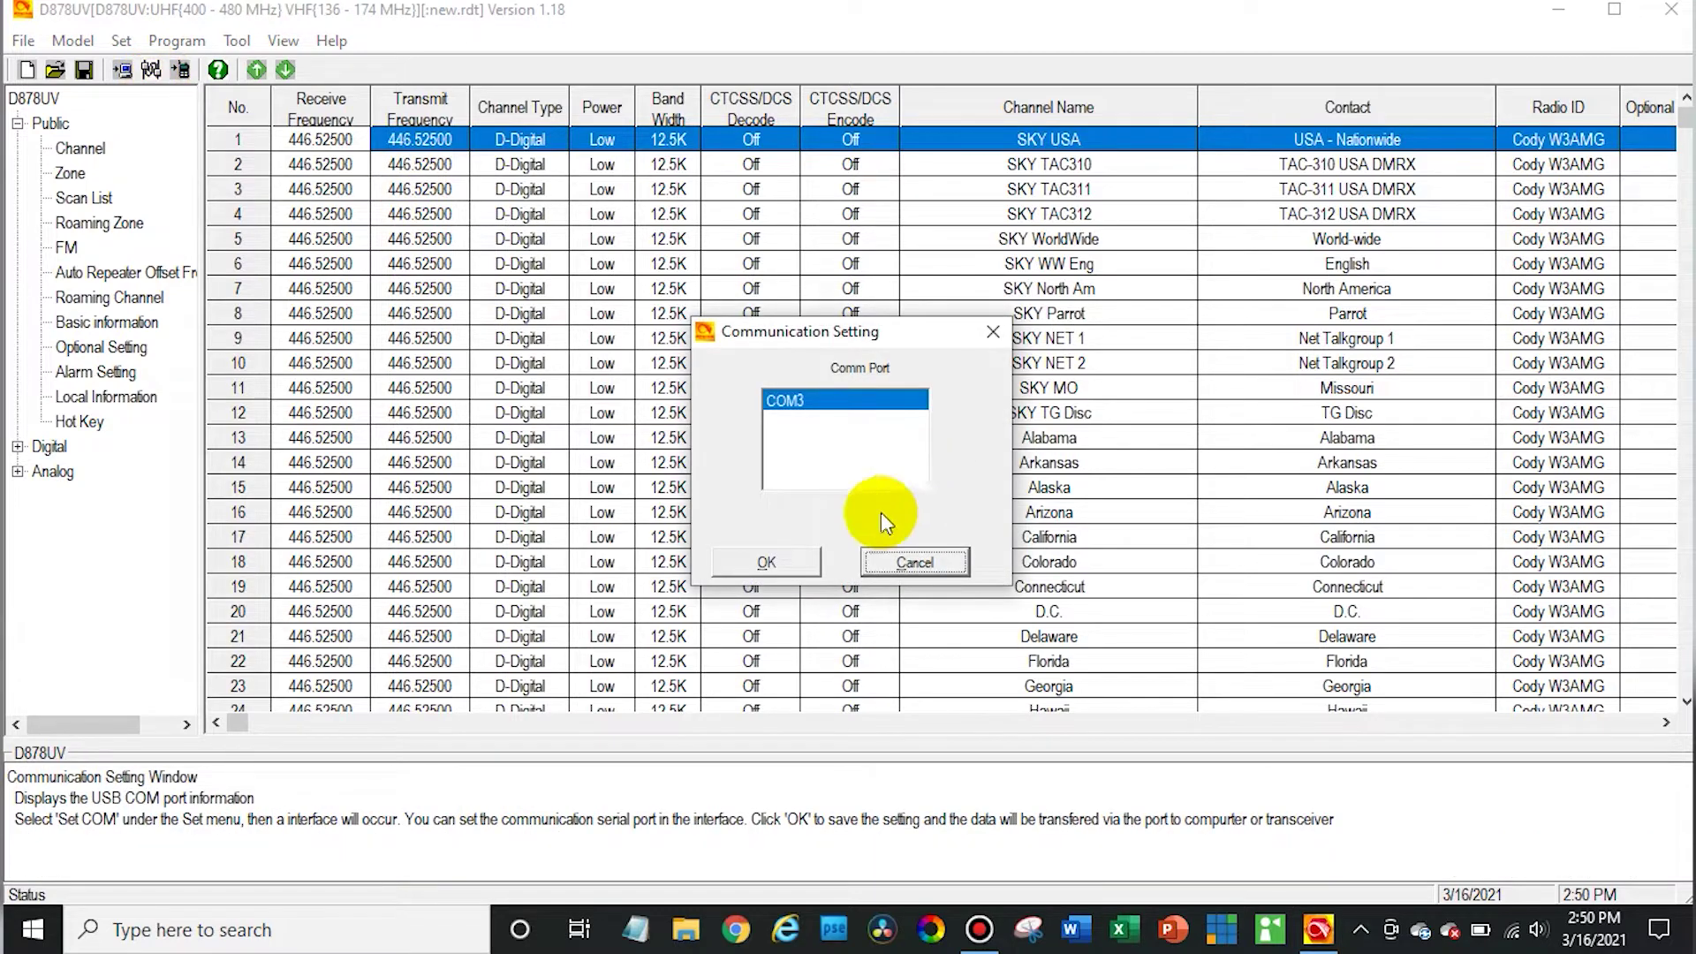
click(764, 561)
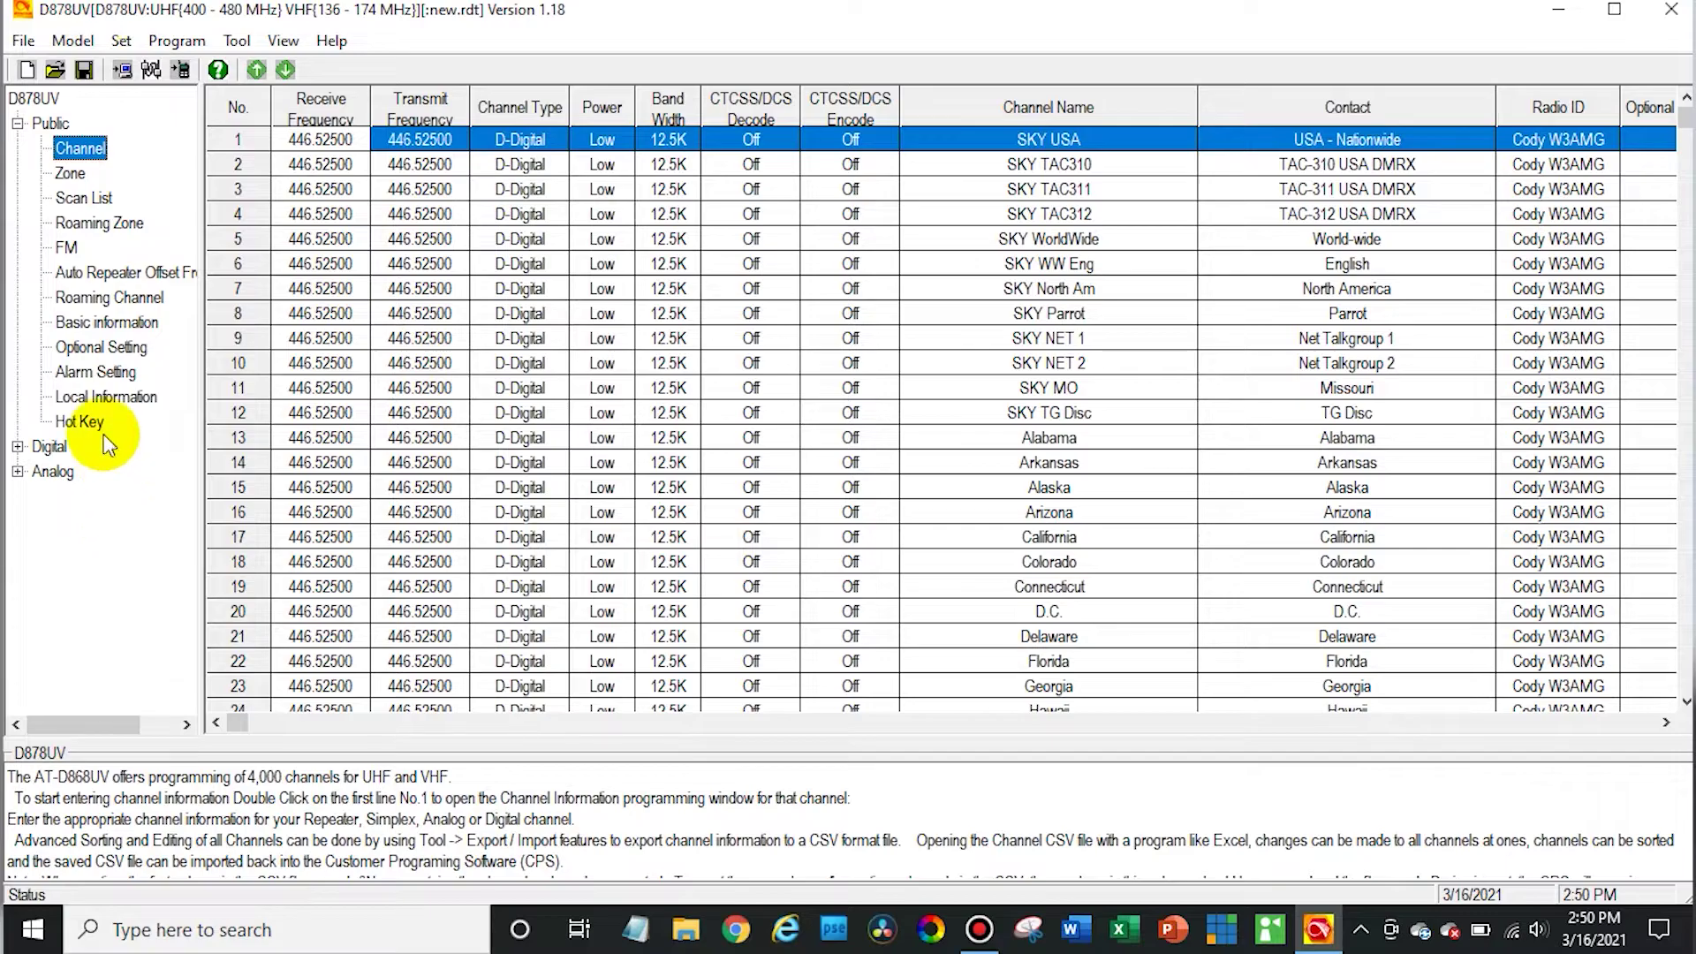
double_click(104, 349)
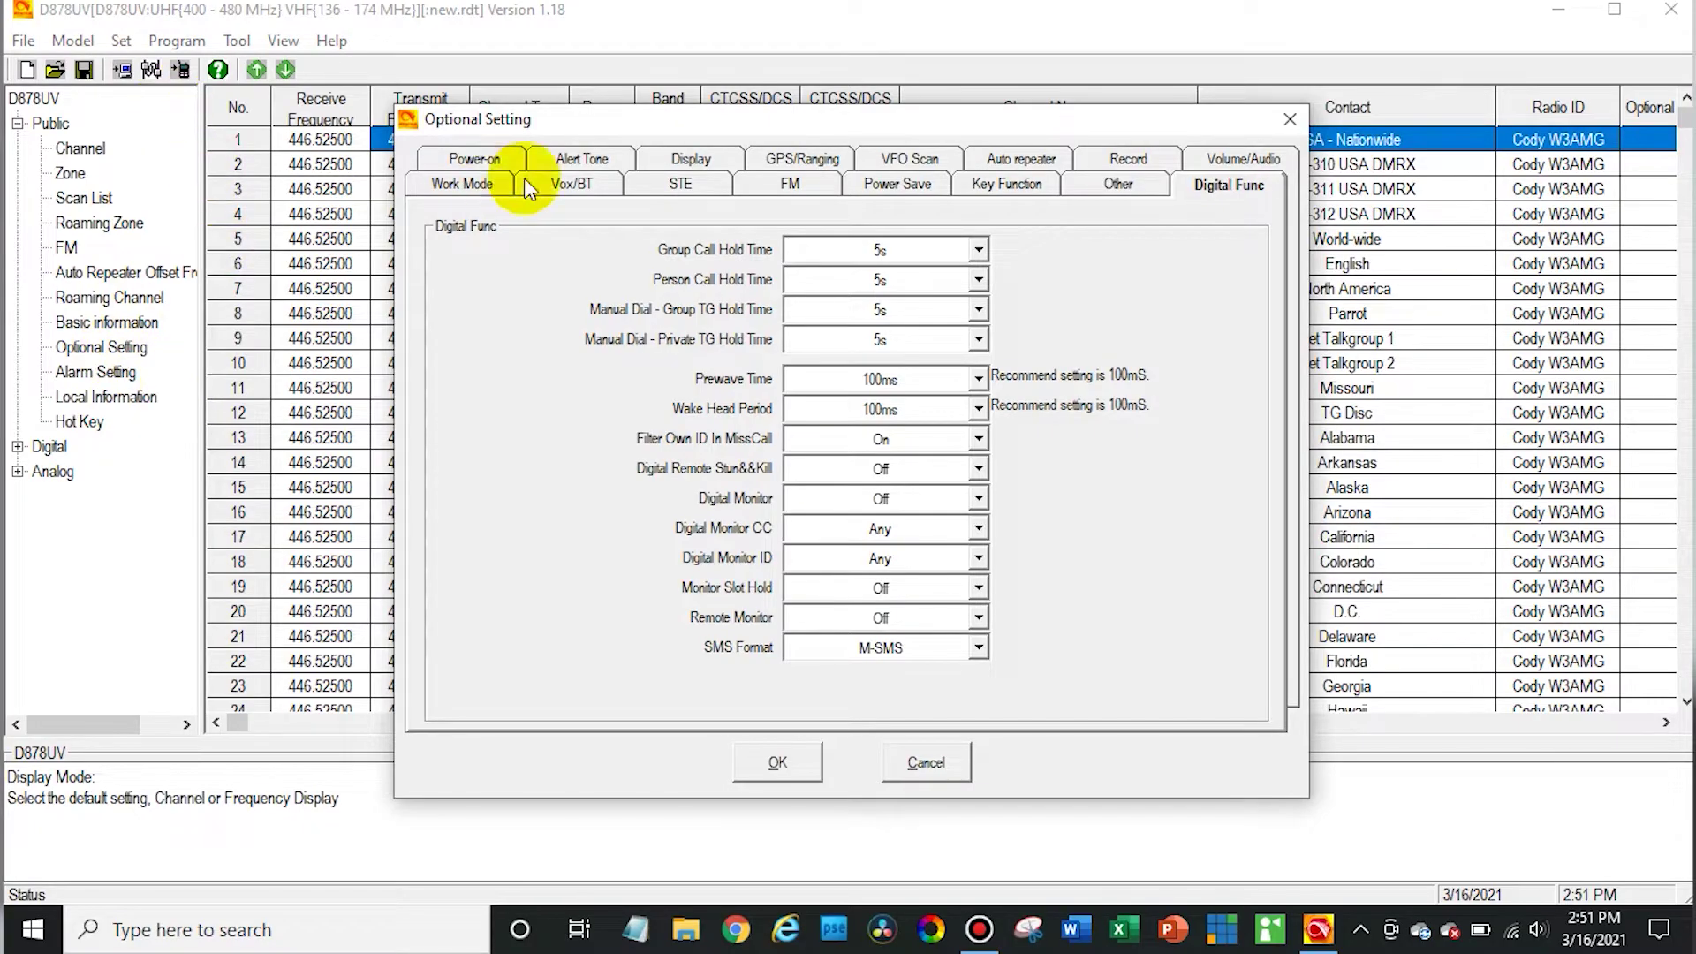
On the Display page, set A Channel Name Color to Green and B Channel Name Color to Red
click(662, 157)
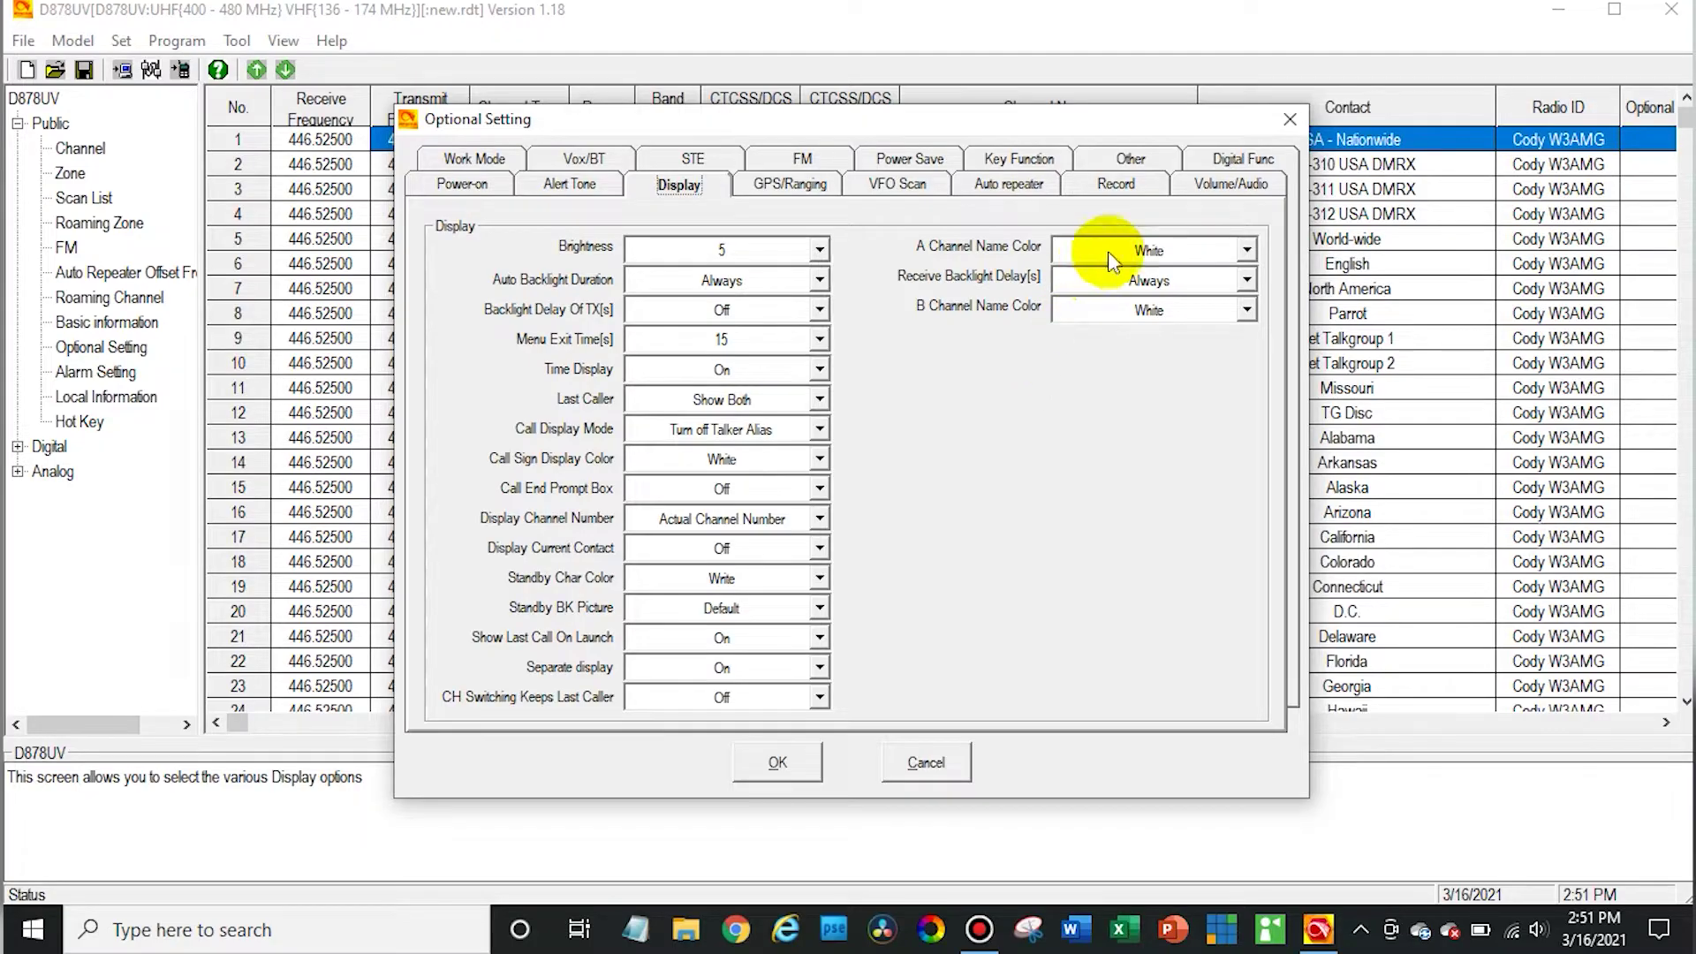
click(1169, 246)
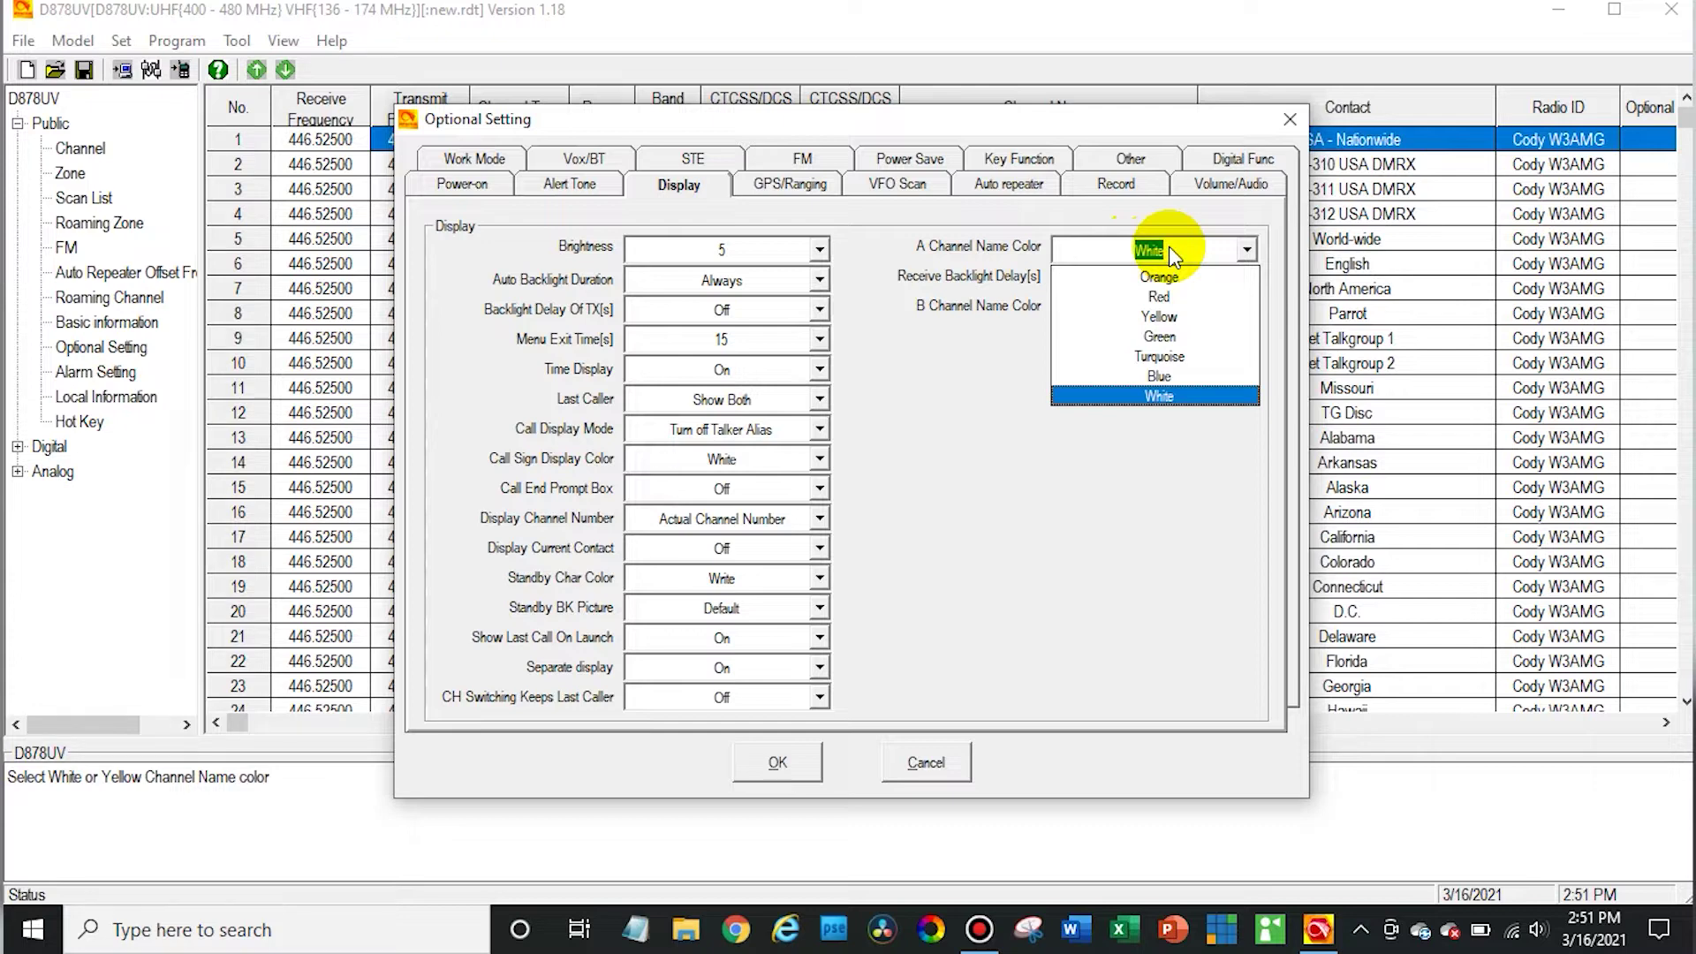
click(1171, 331)
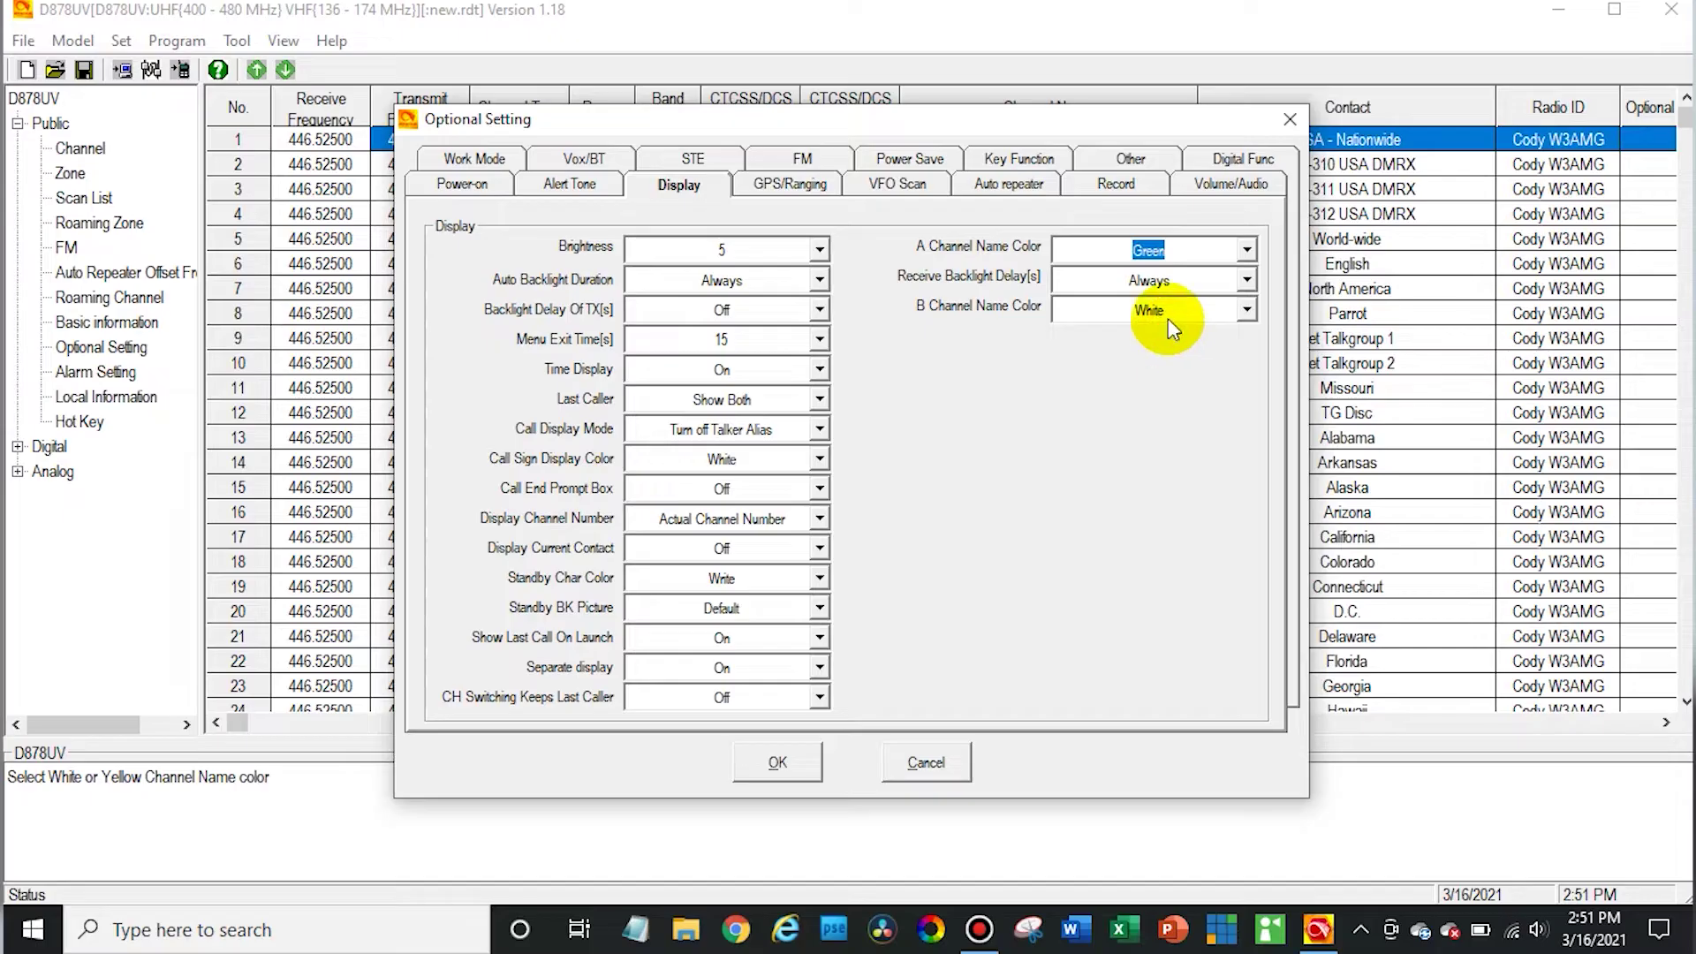
click(1168, 312)
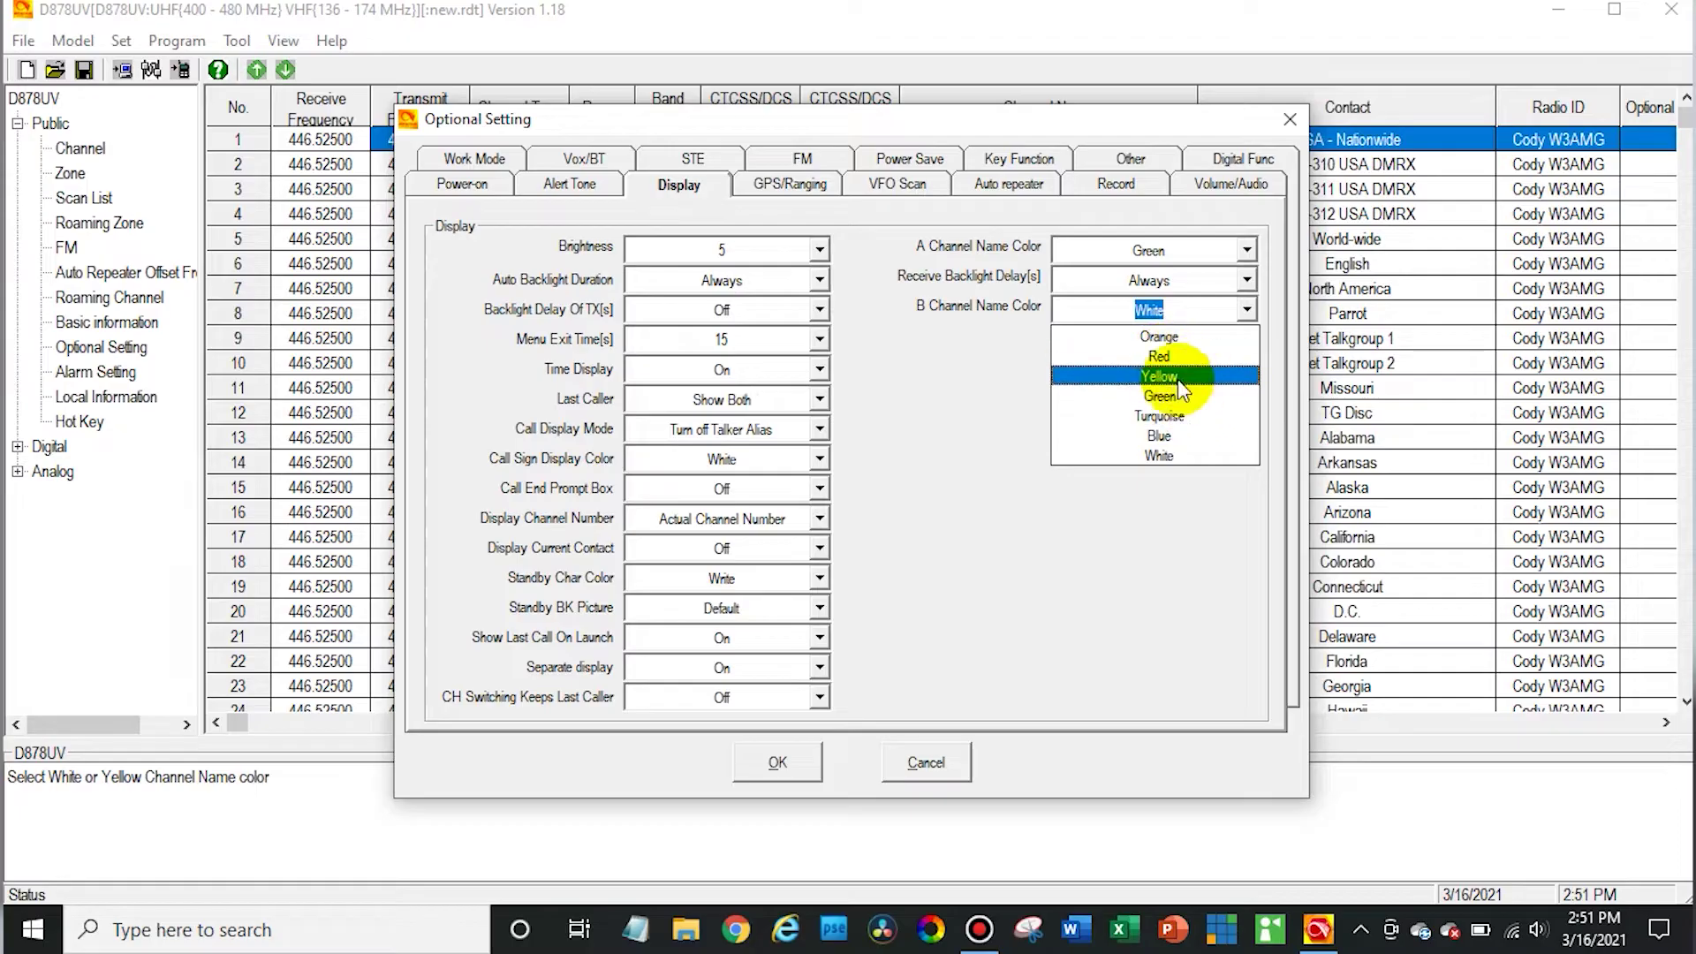
click(1173, 357)
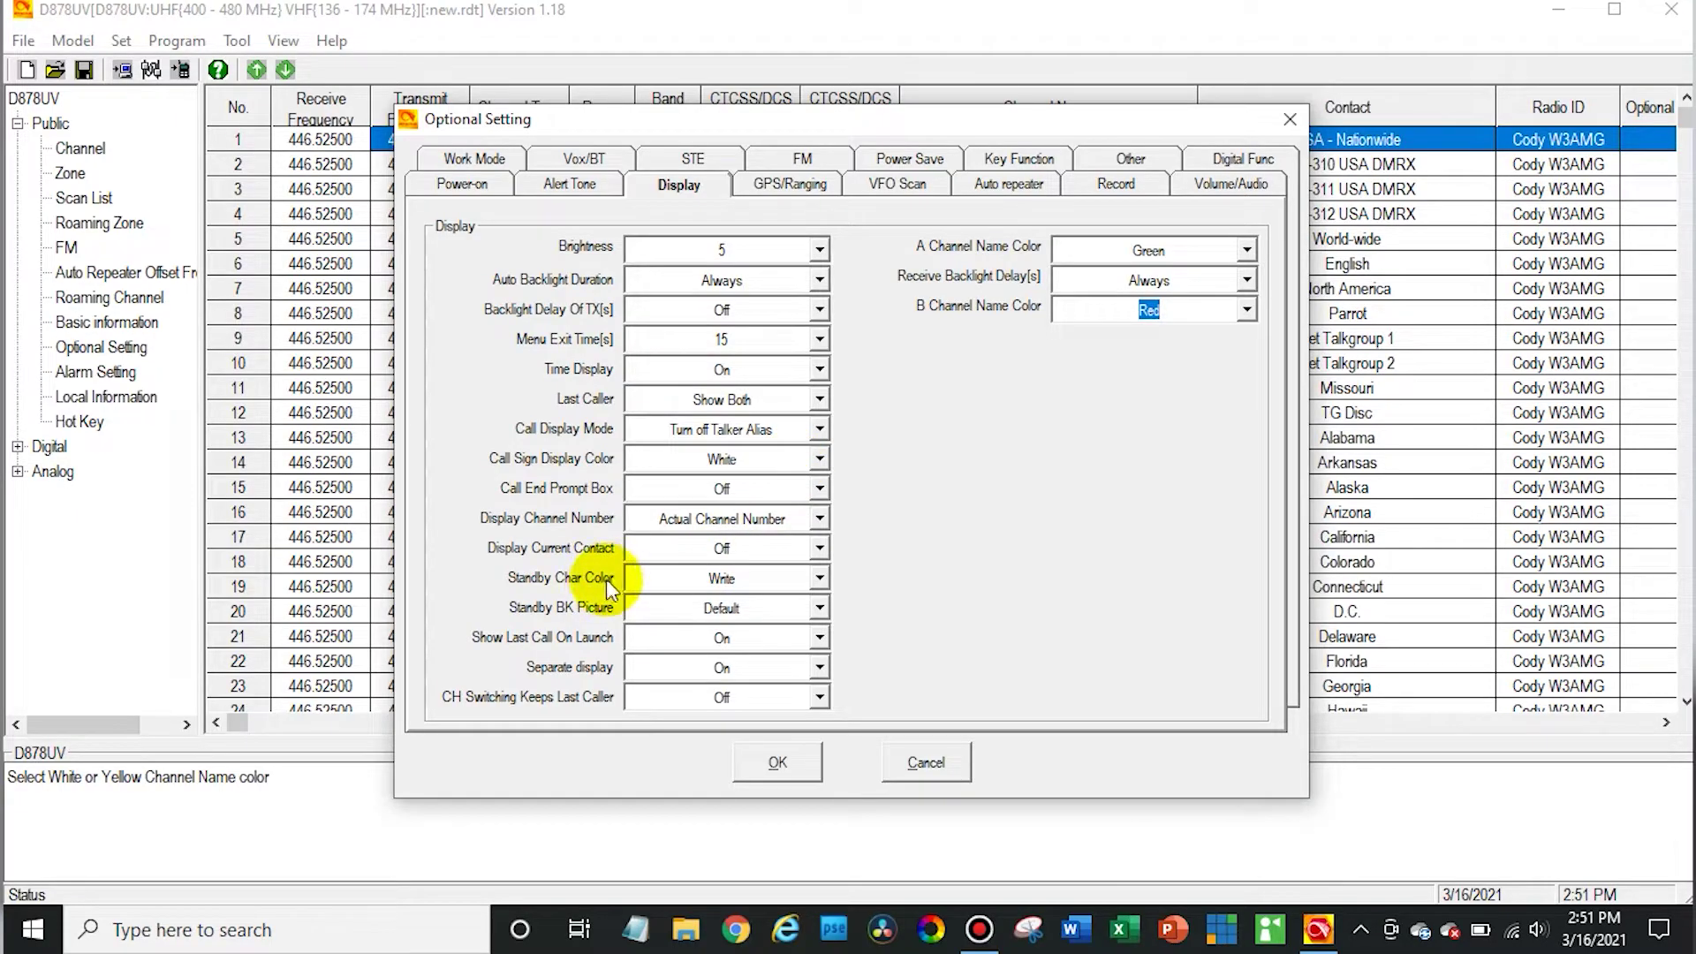
Change Standby Char Color to Yellow and save the Optional Setting dialog
click(690, 589)
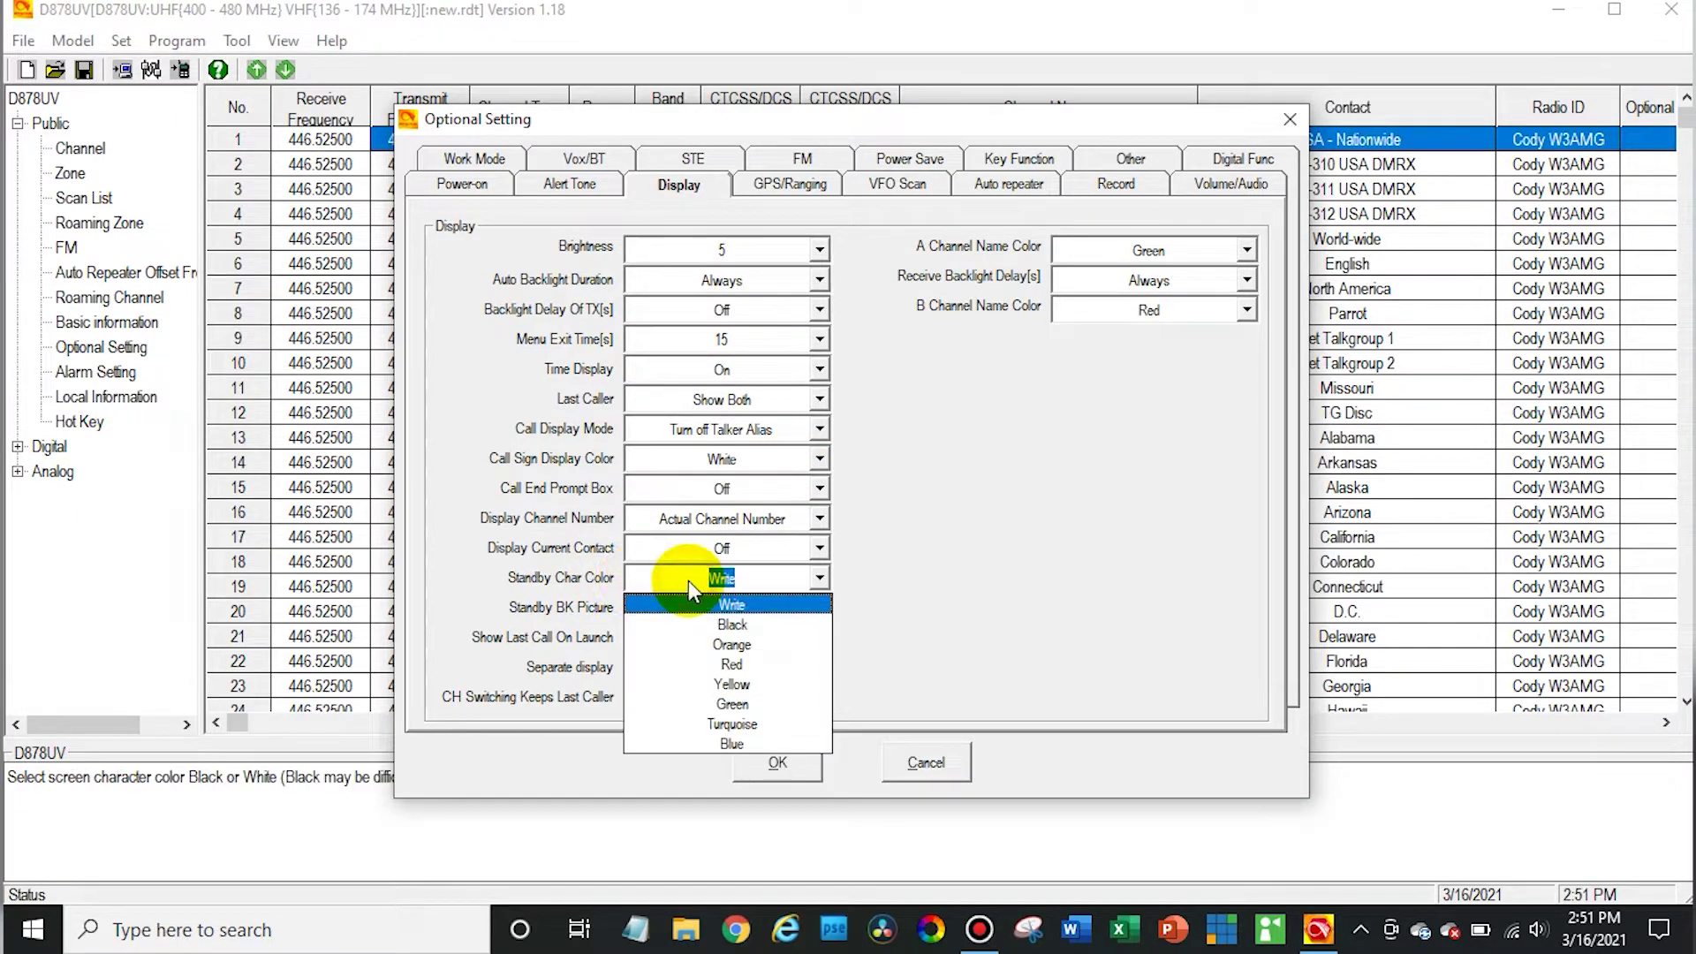
click(751, 684)
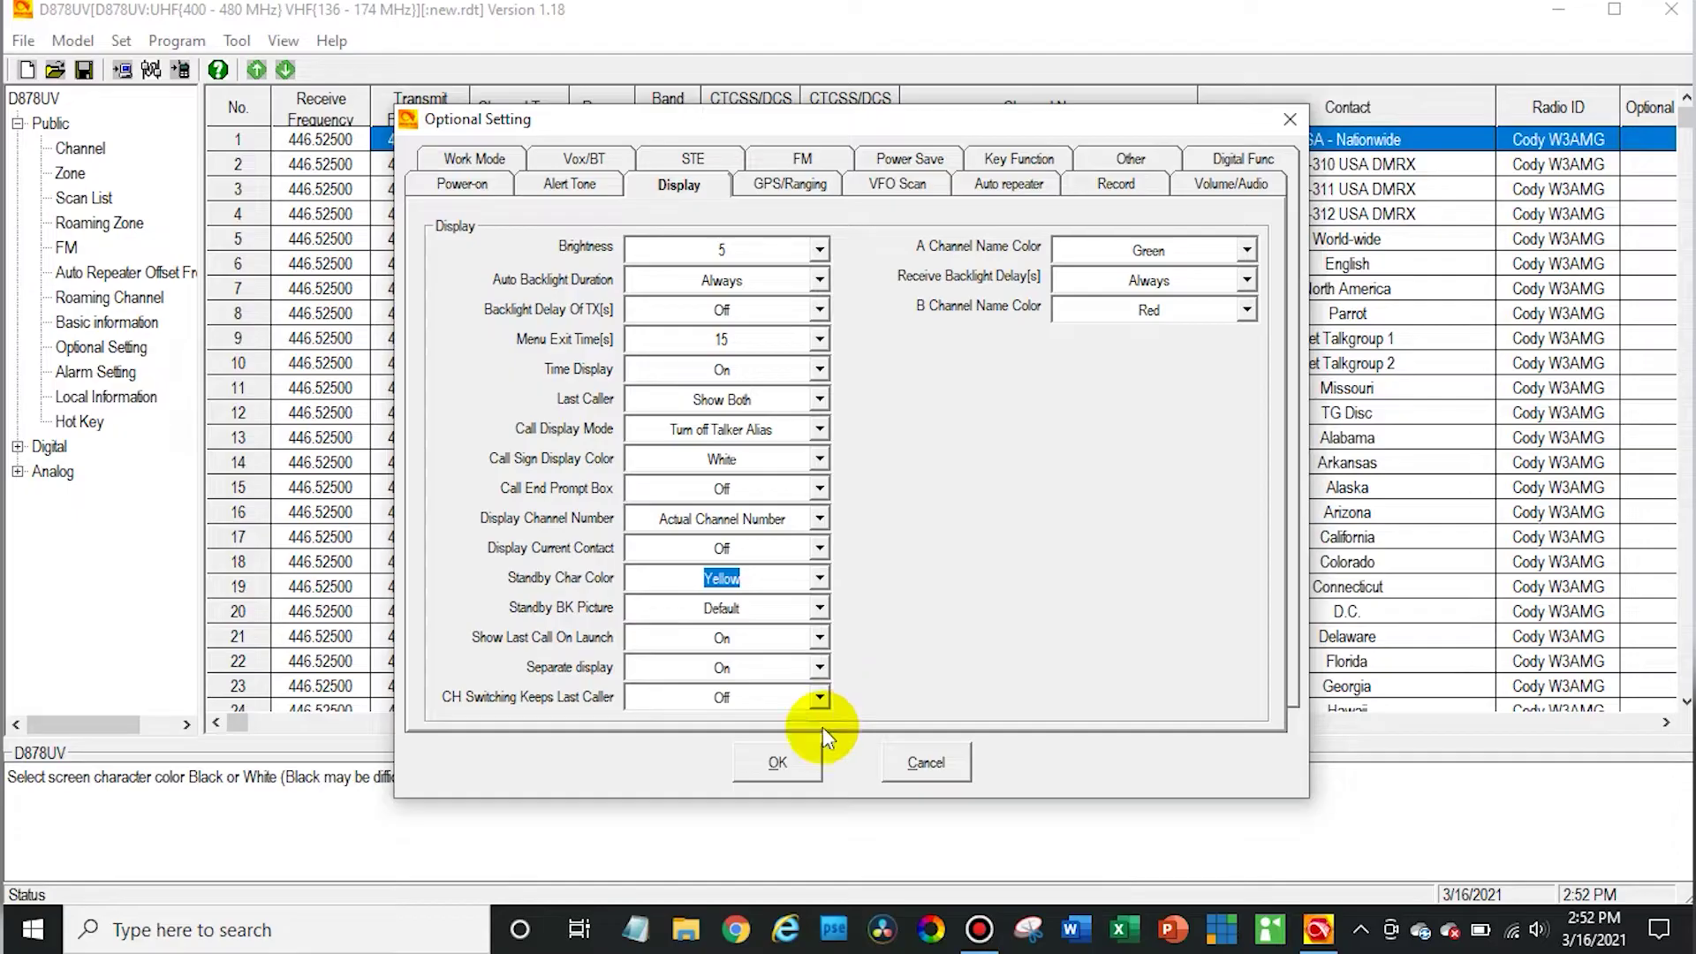
click(777, 763)
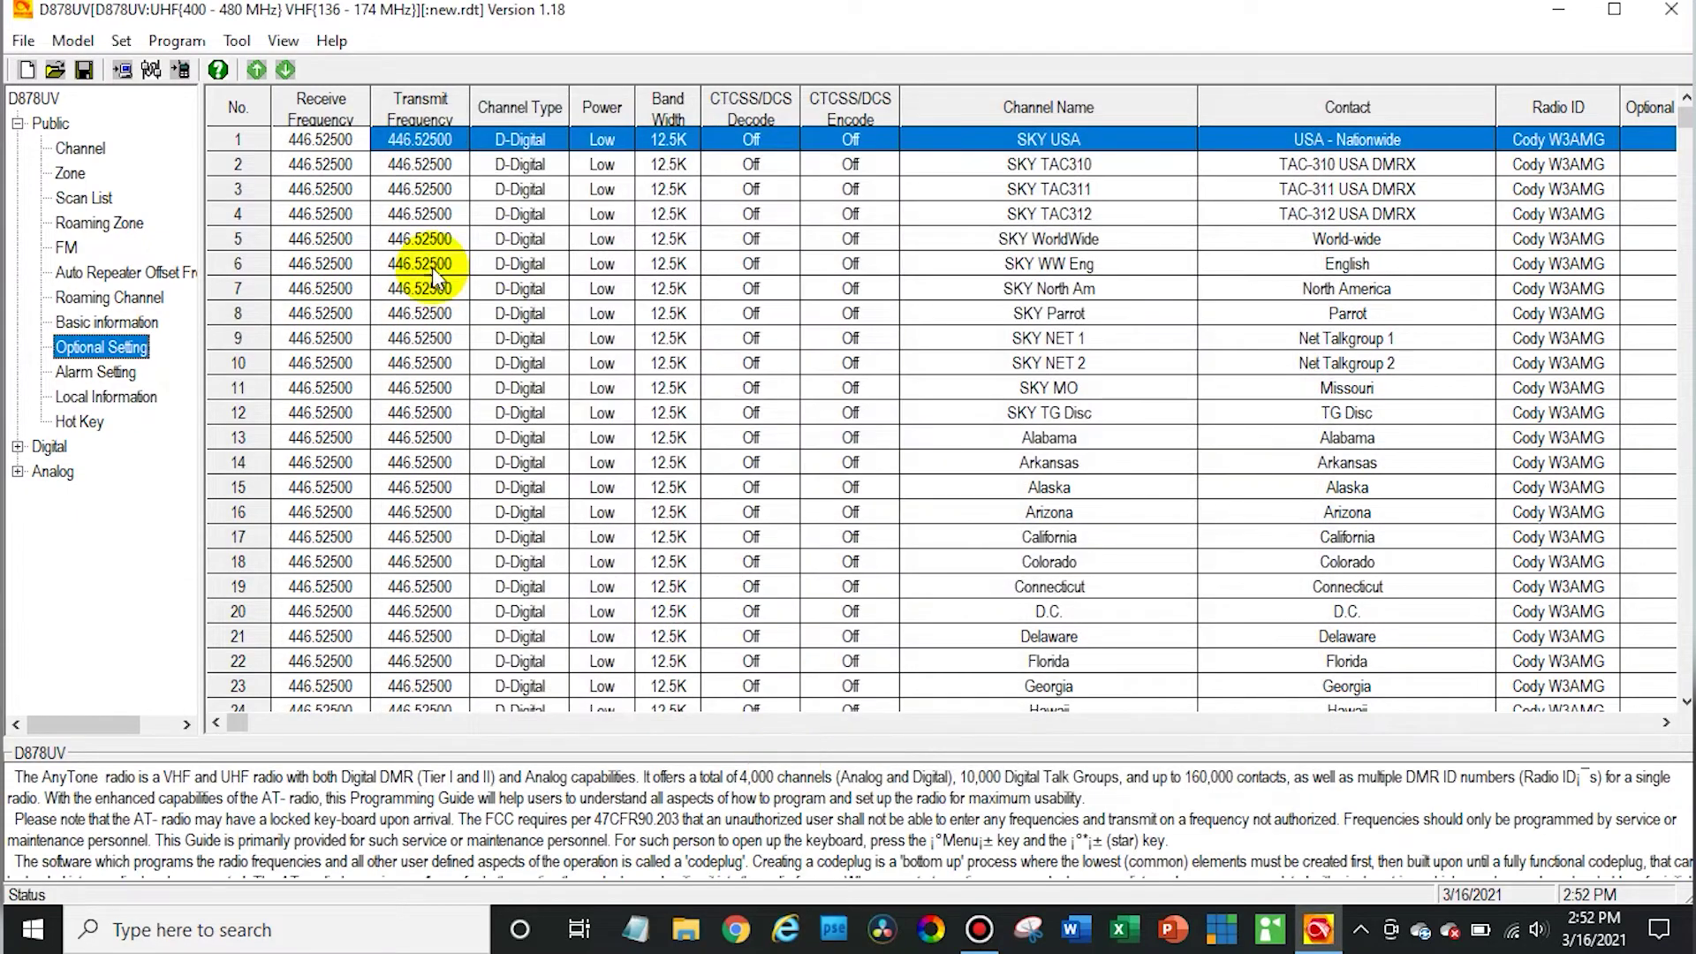
Write the codeplug's Other Data to the radio, without the digital contact list
click(181, 71)
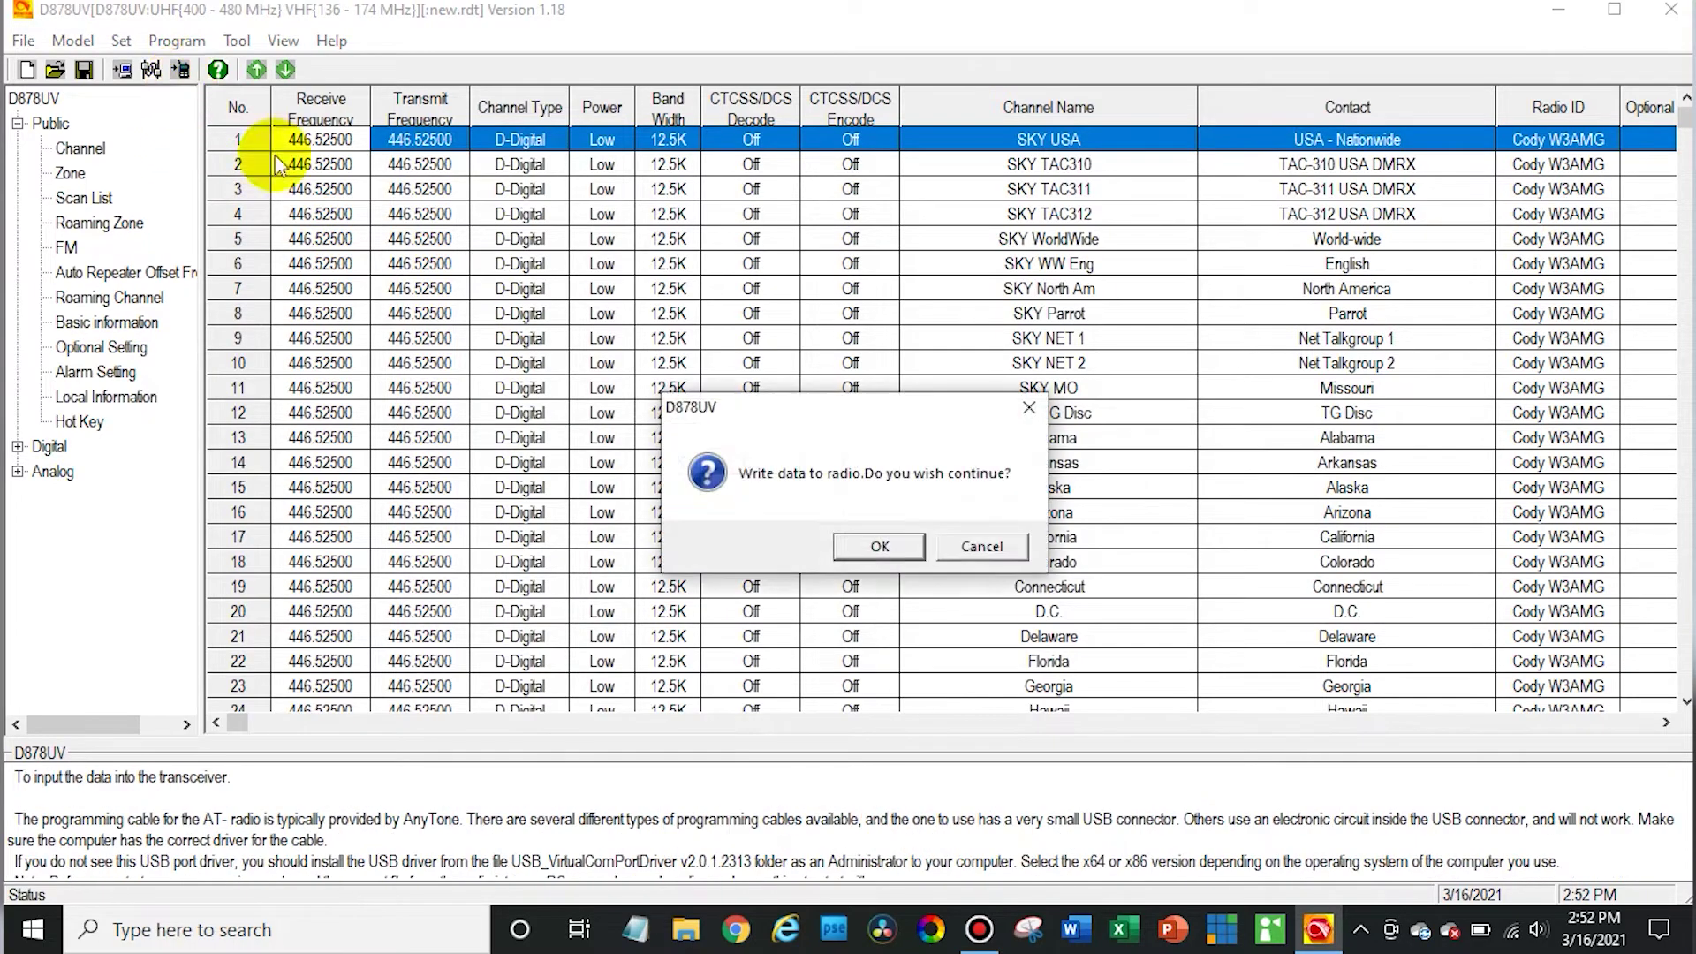
click(863, 544)
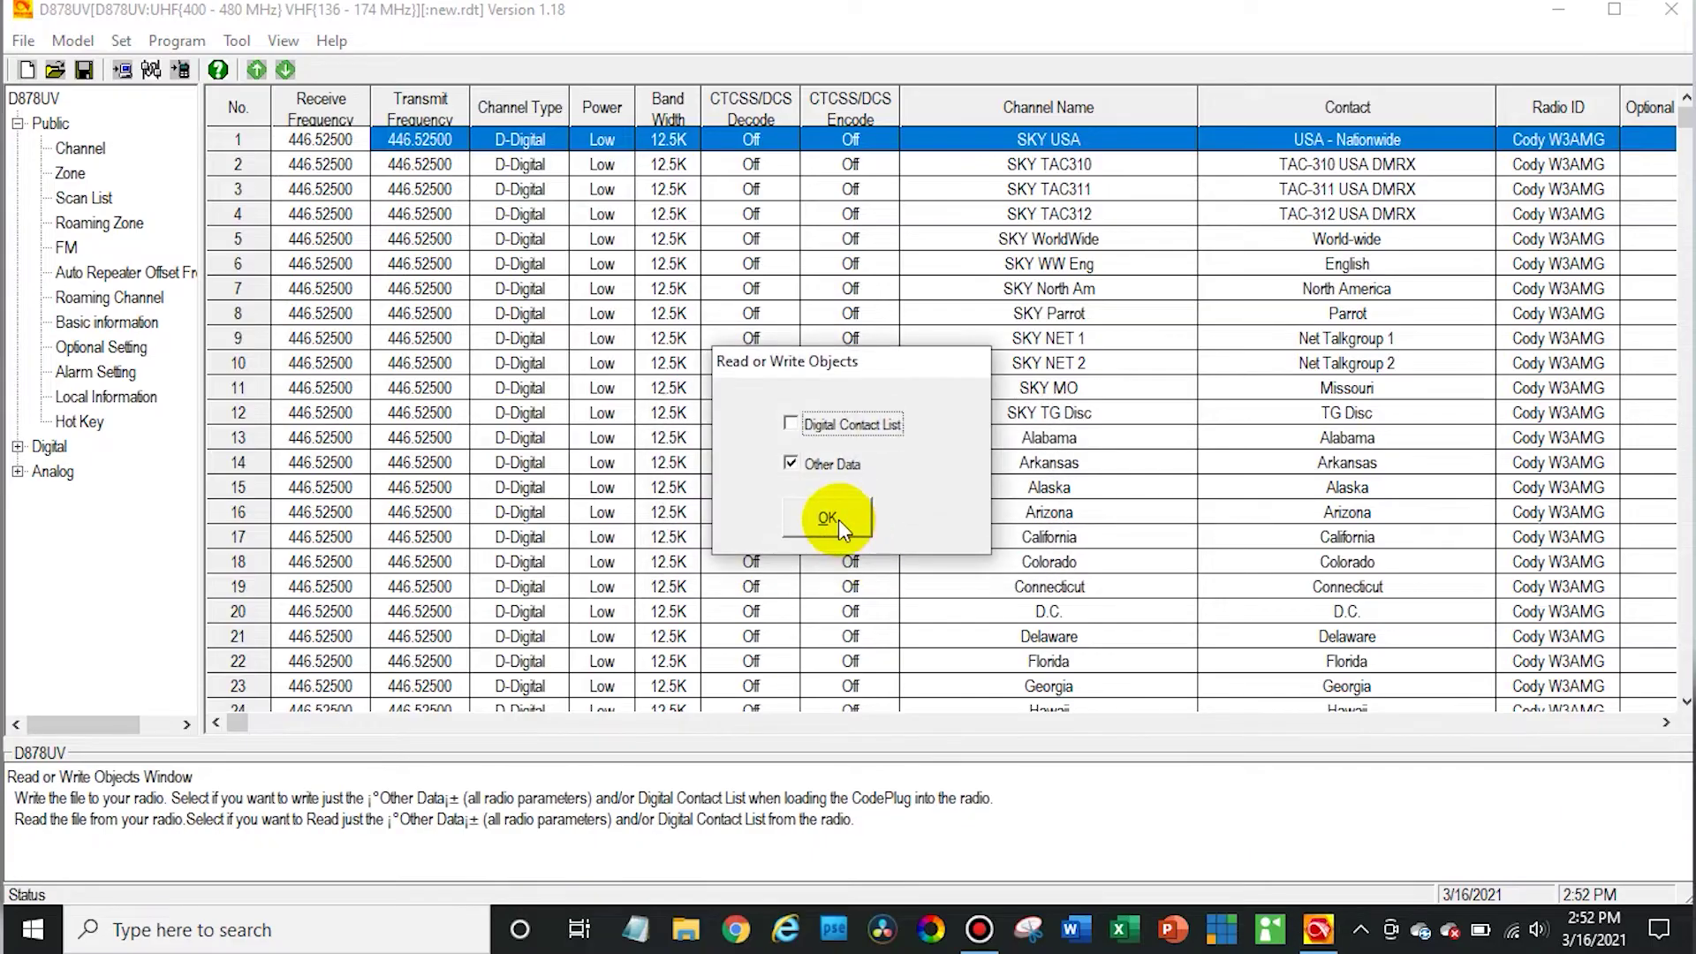
click(839, 519)
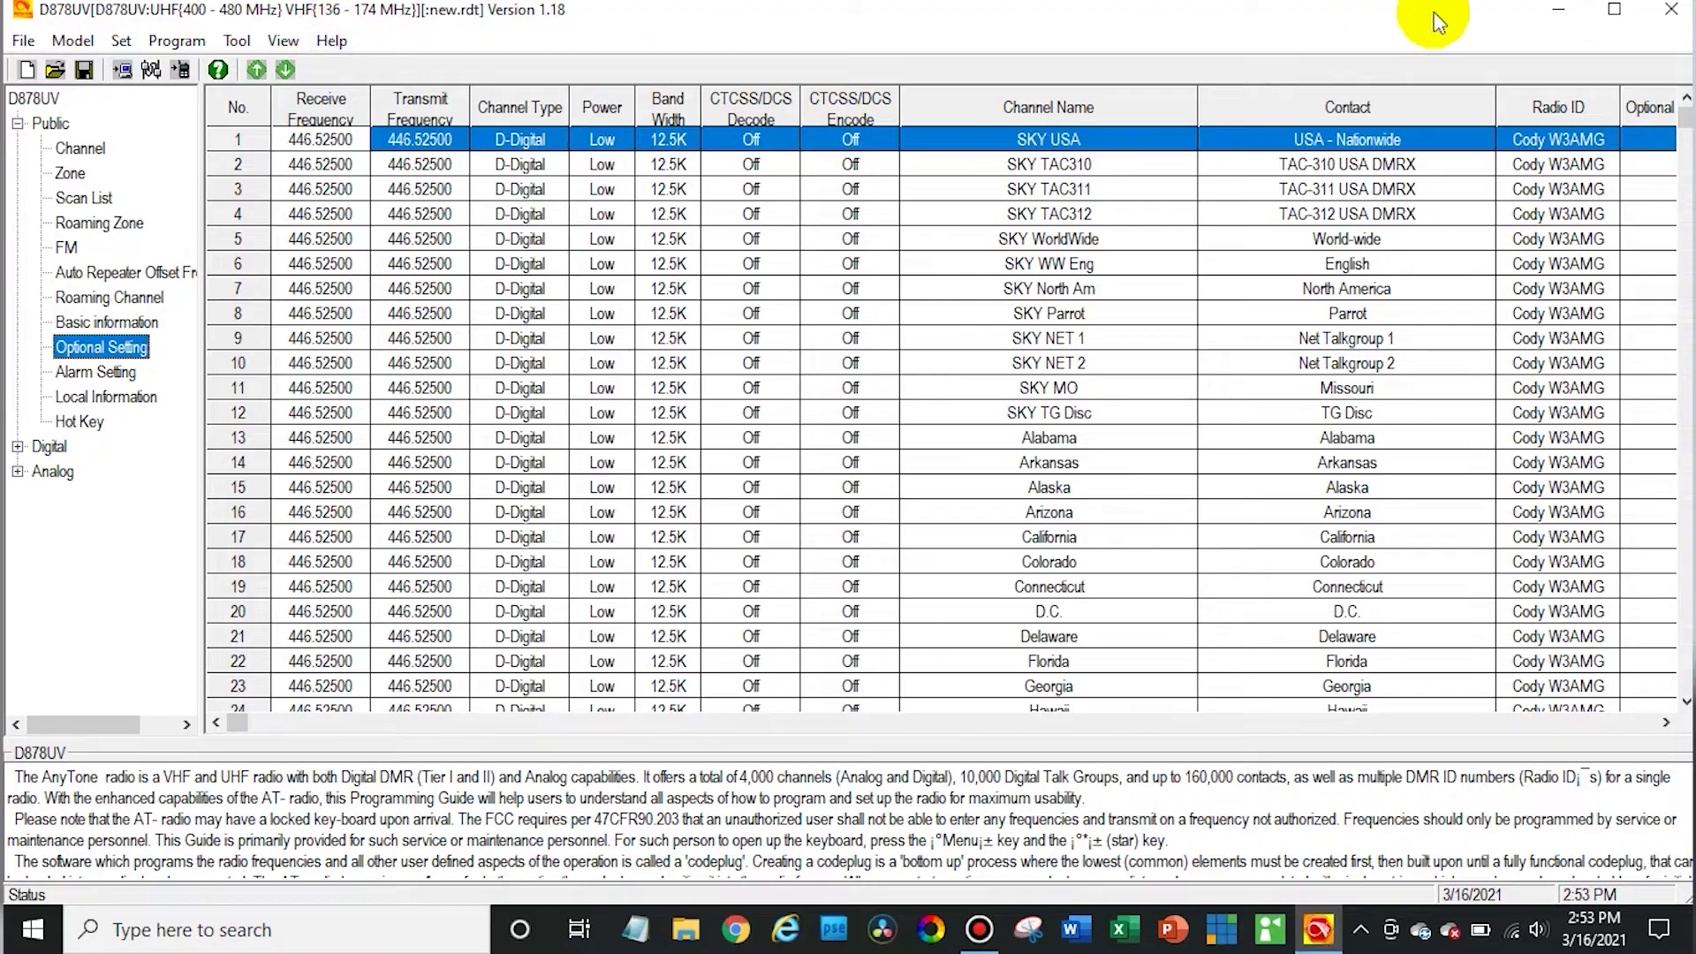
Minimize the CPS and open the AnyTone background folder maximized in File Explorer
click(1540, 11)
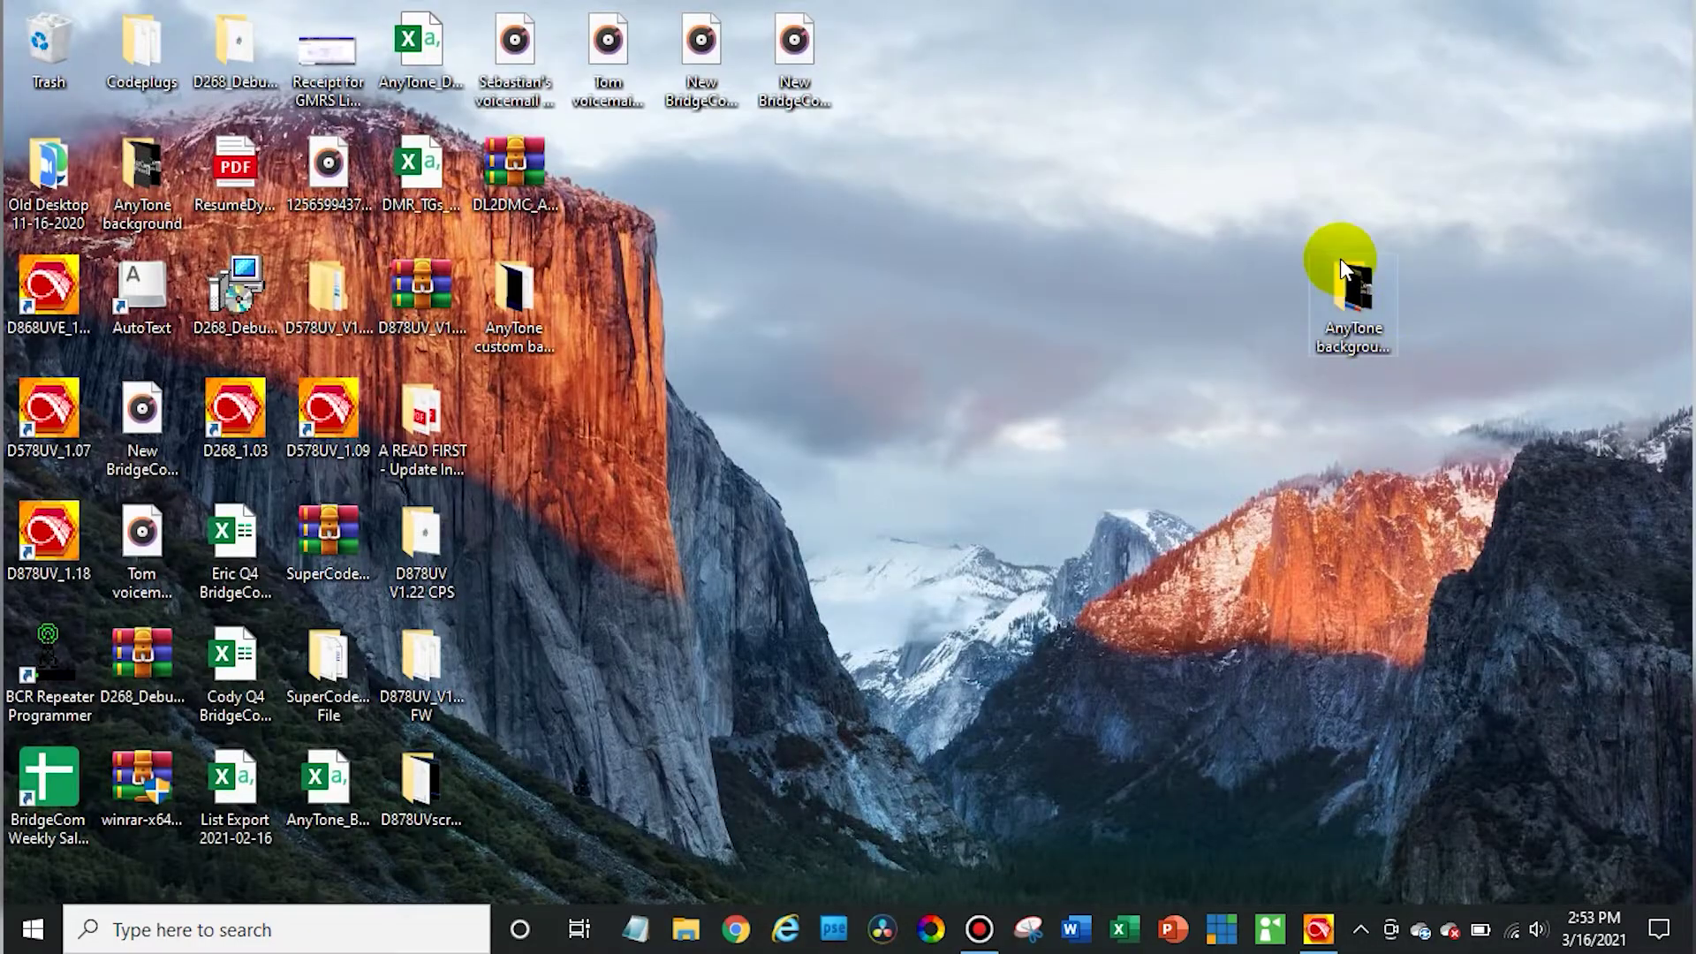
double_click(1339, 288)
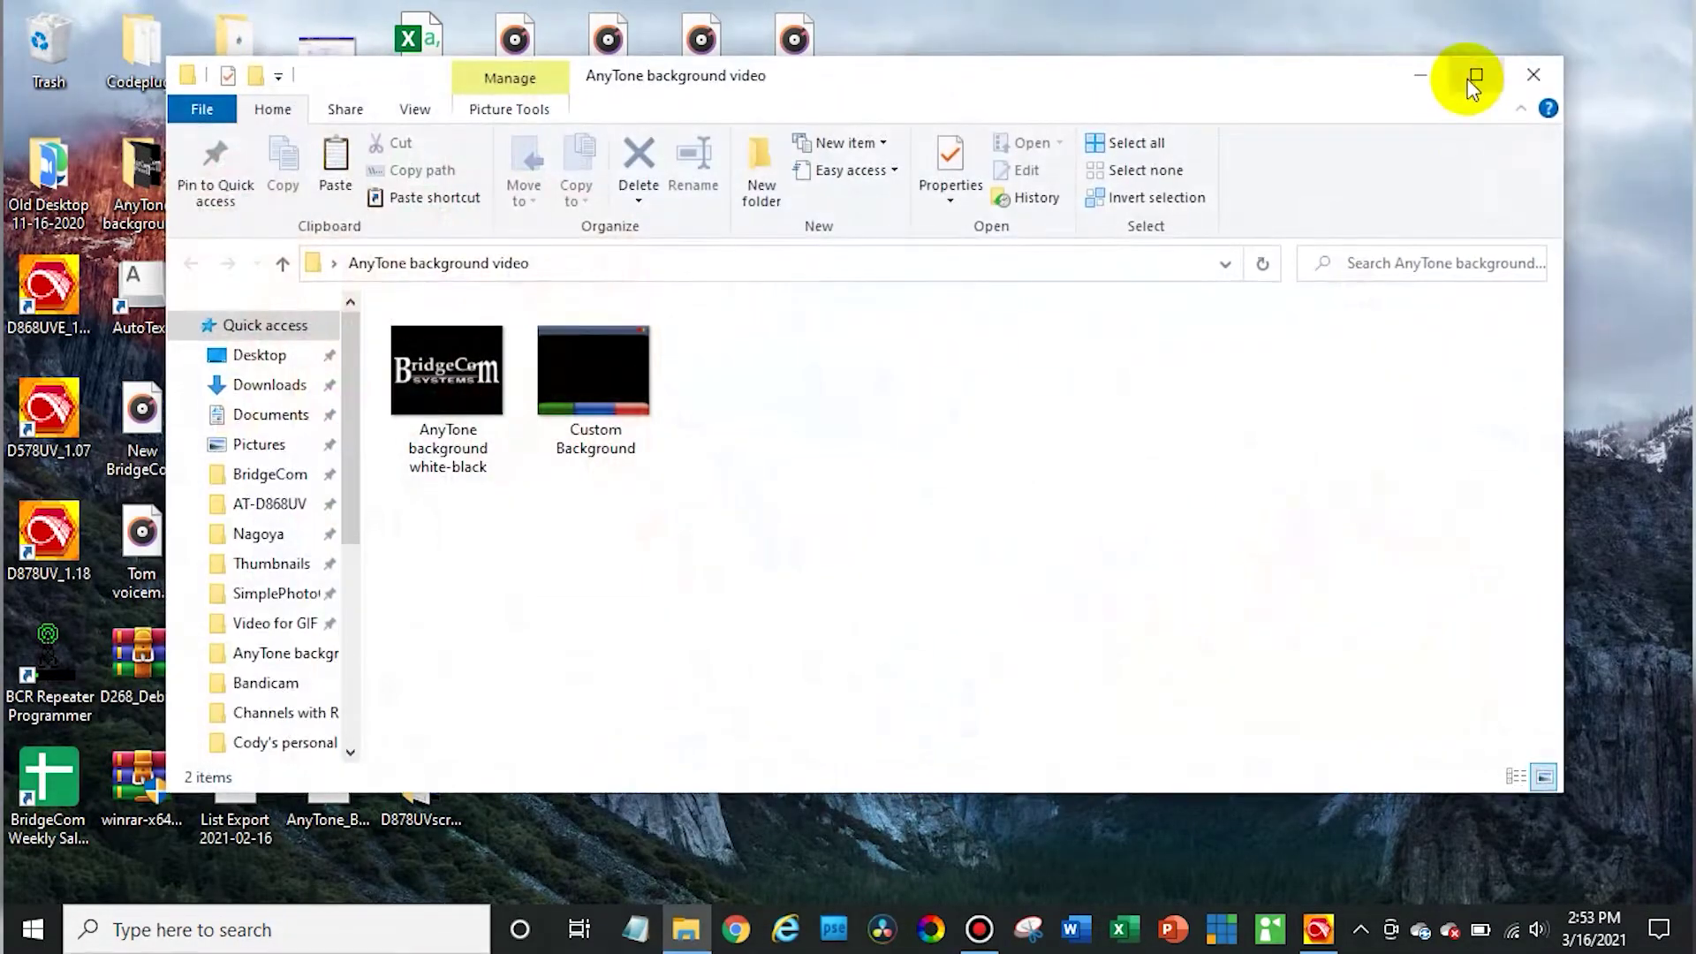
click(1473, 78)
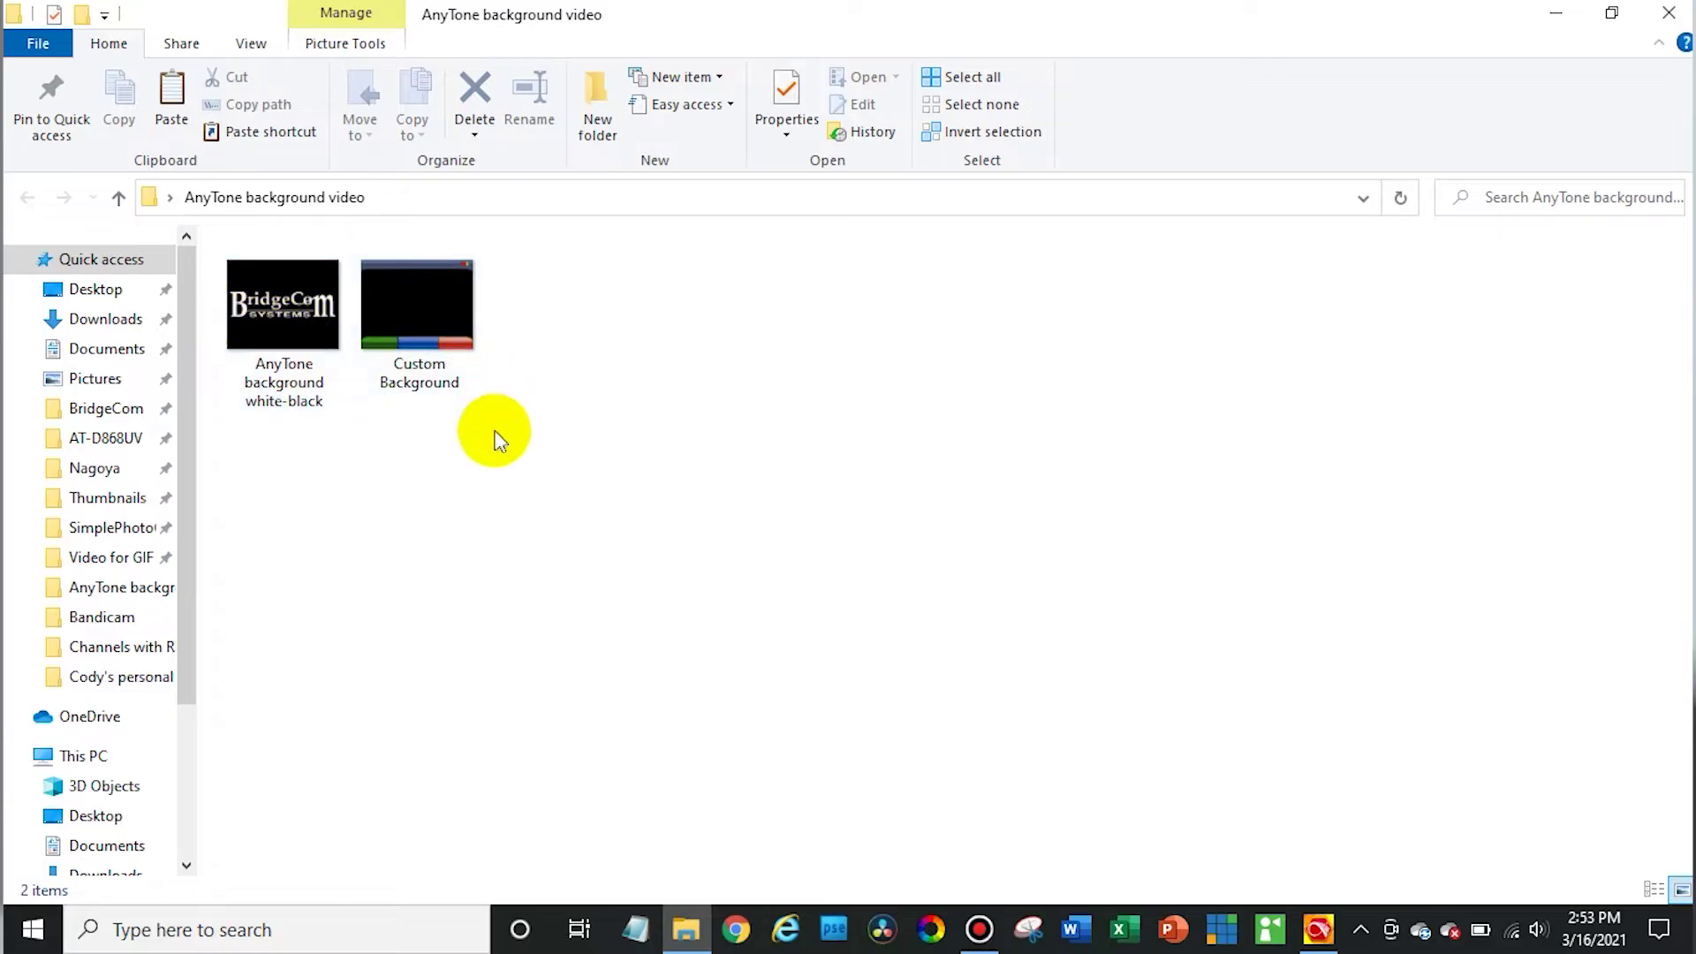
Check the BridgeCom image's Properties details to confirm it is a 160 x 128 BMP
click(291, 344)
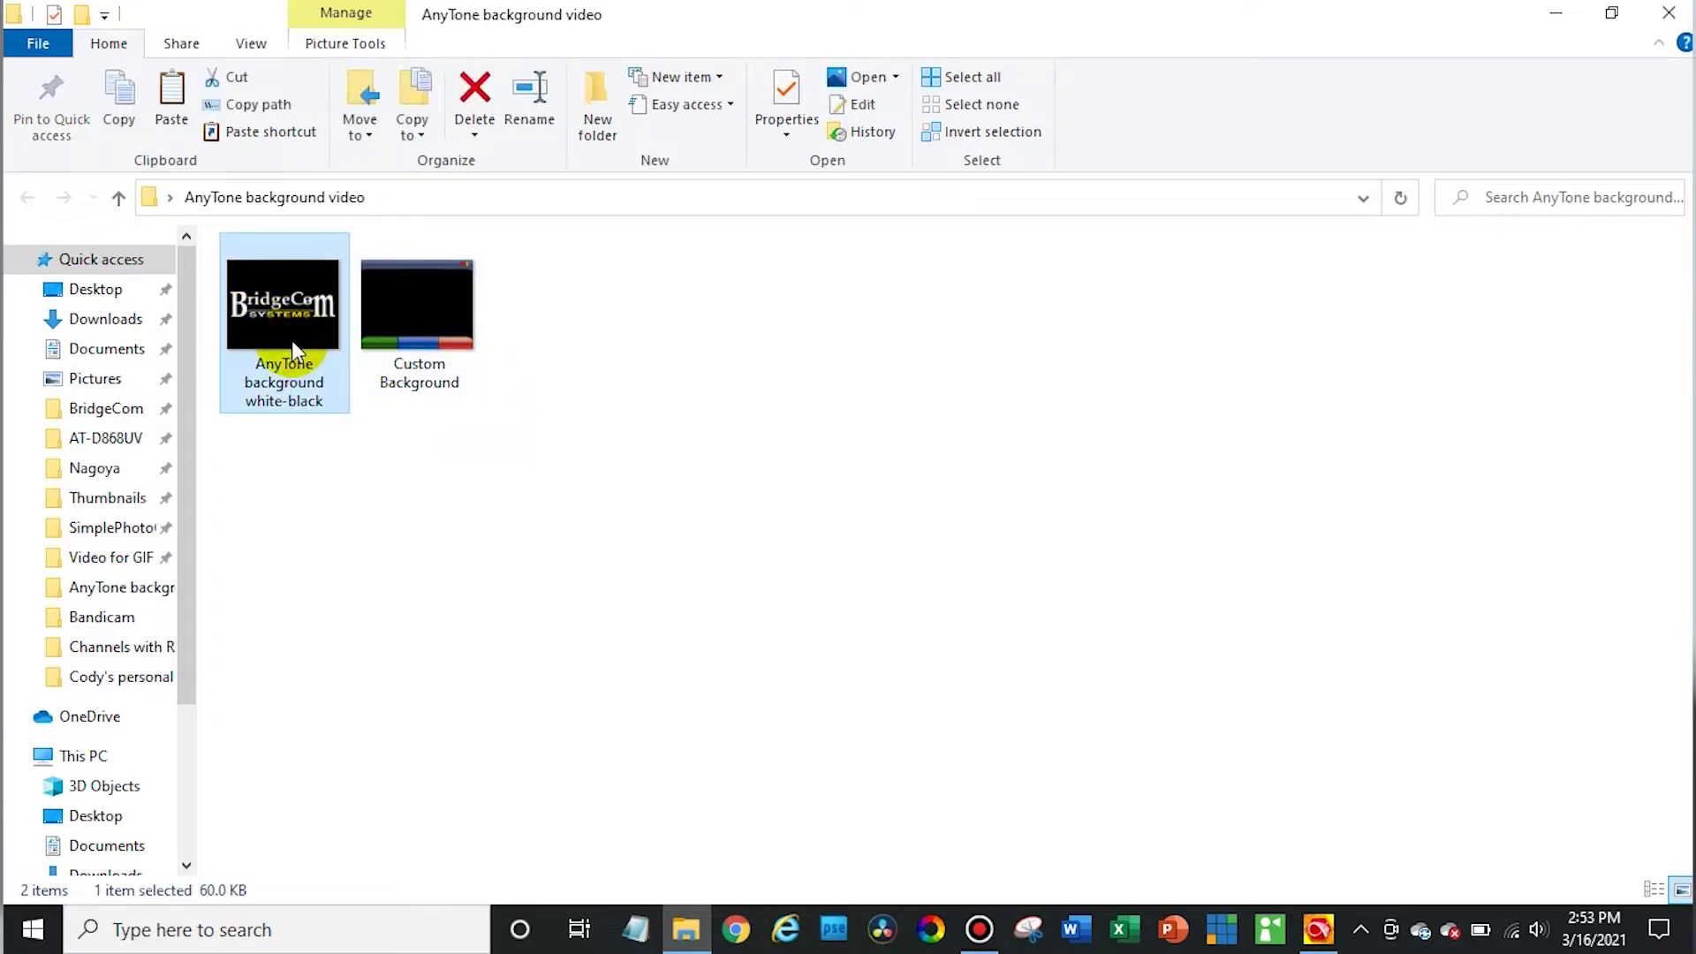
right_click(292, 345)
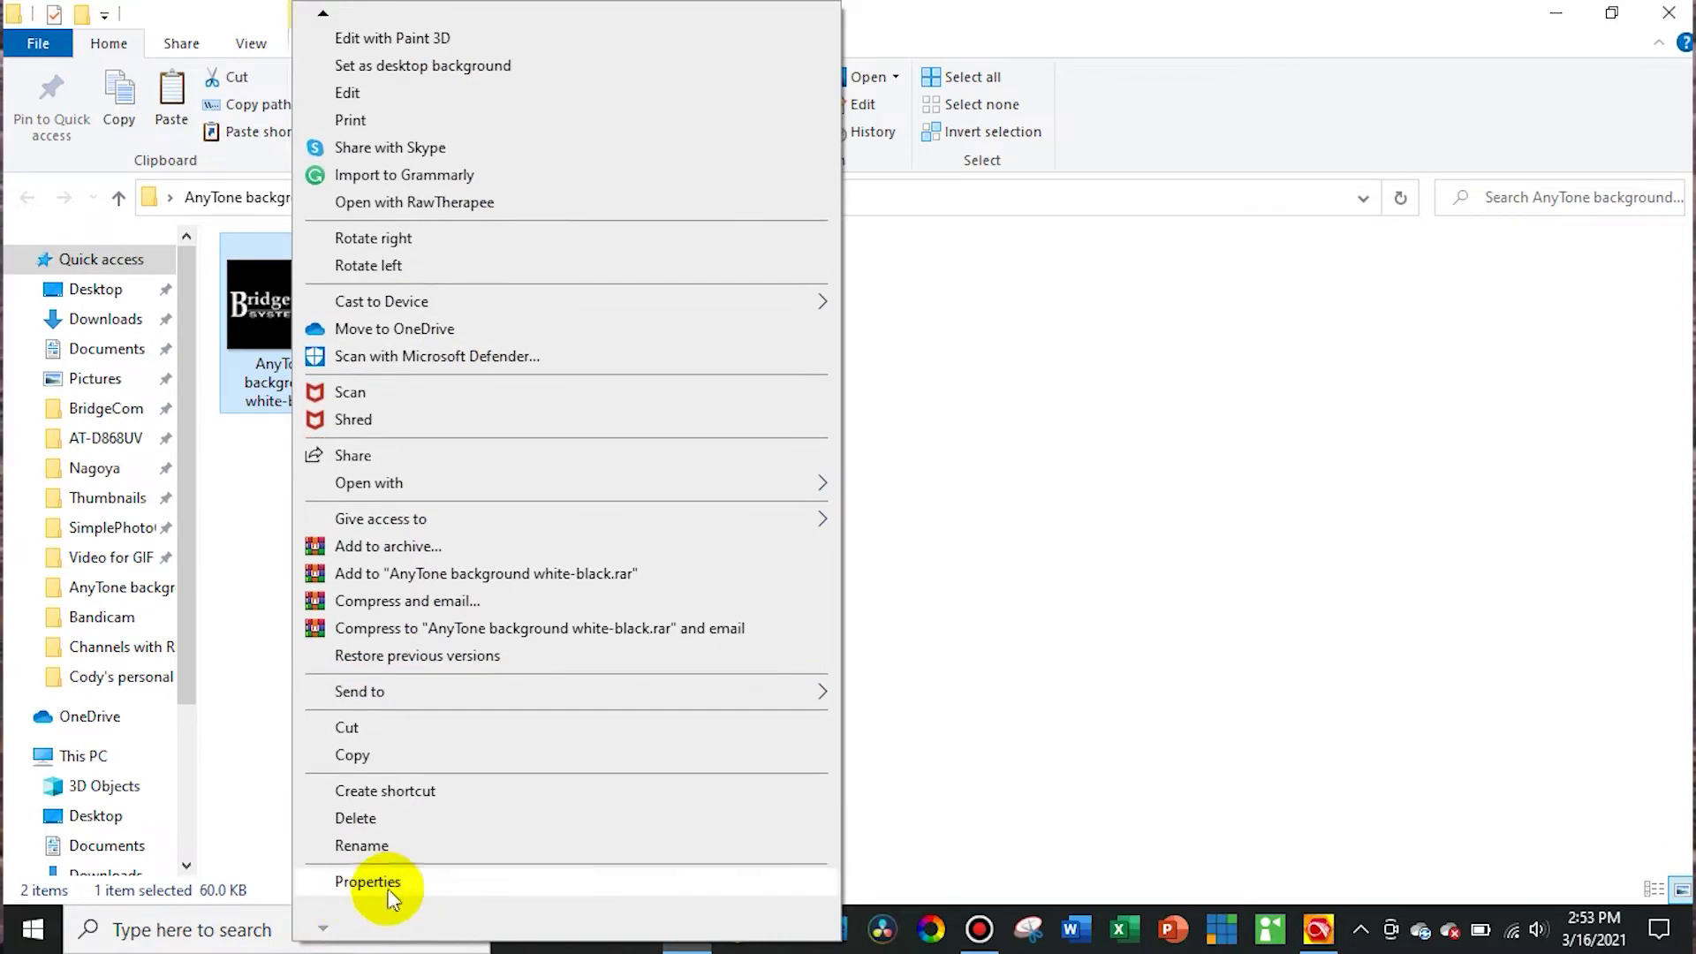
click(393, 883)
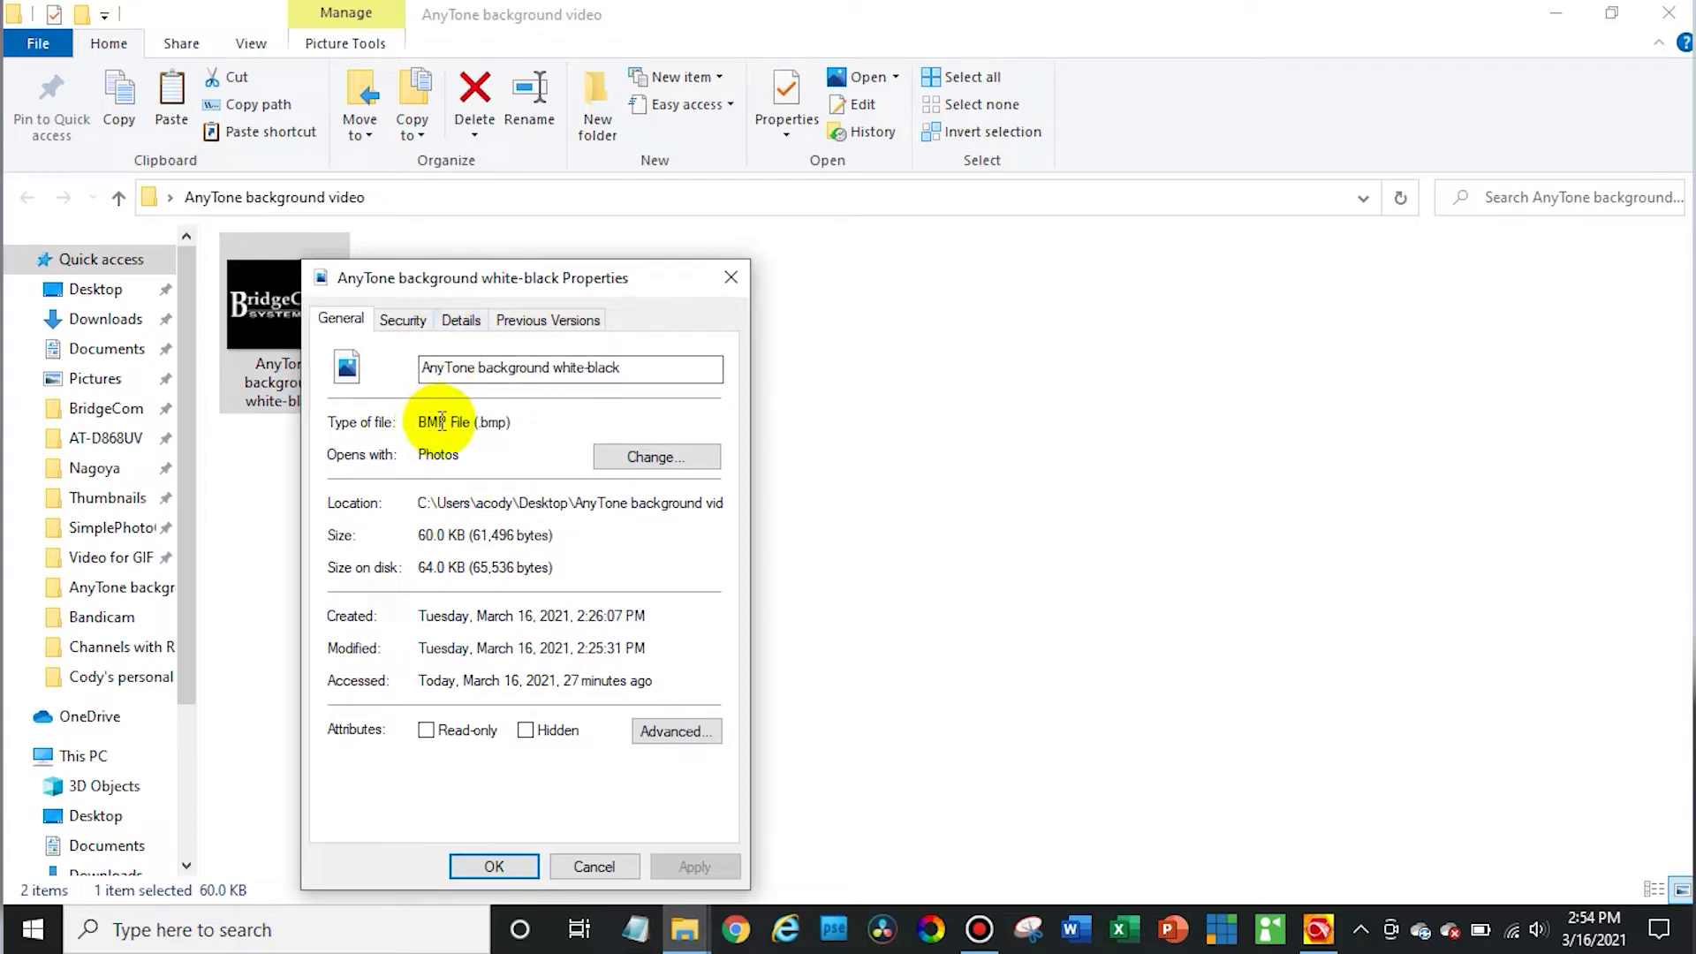
click(459, 320)
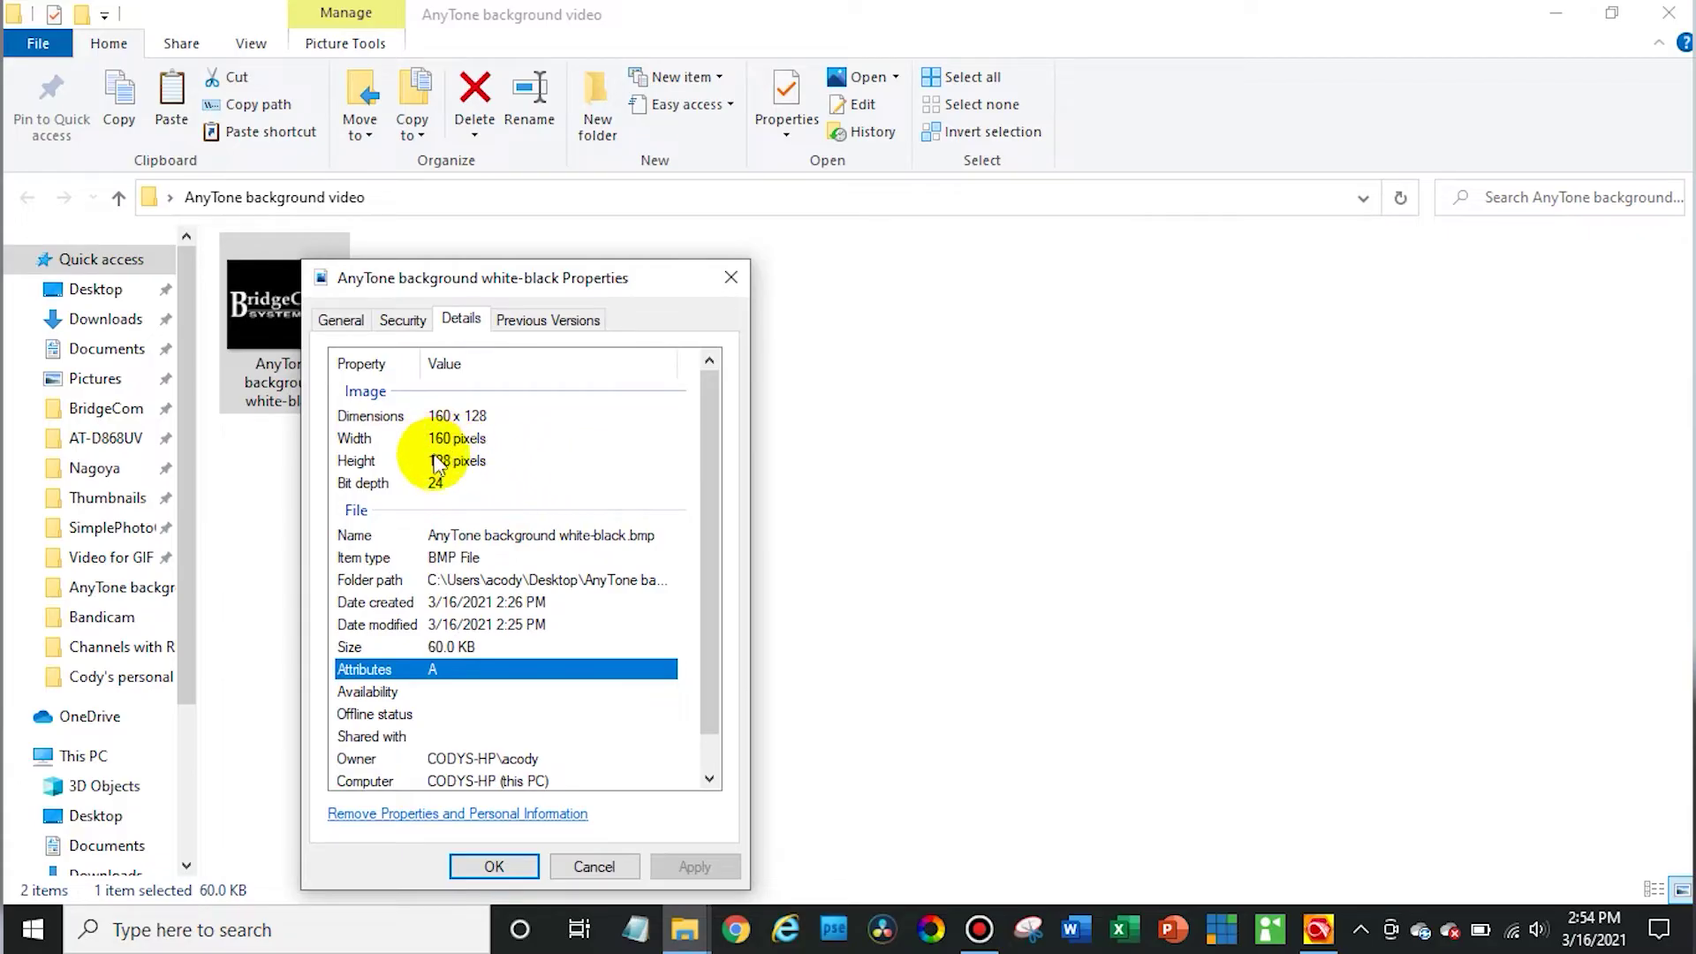
click(501, 869)
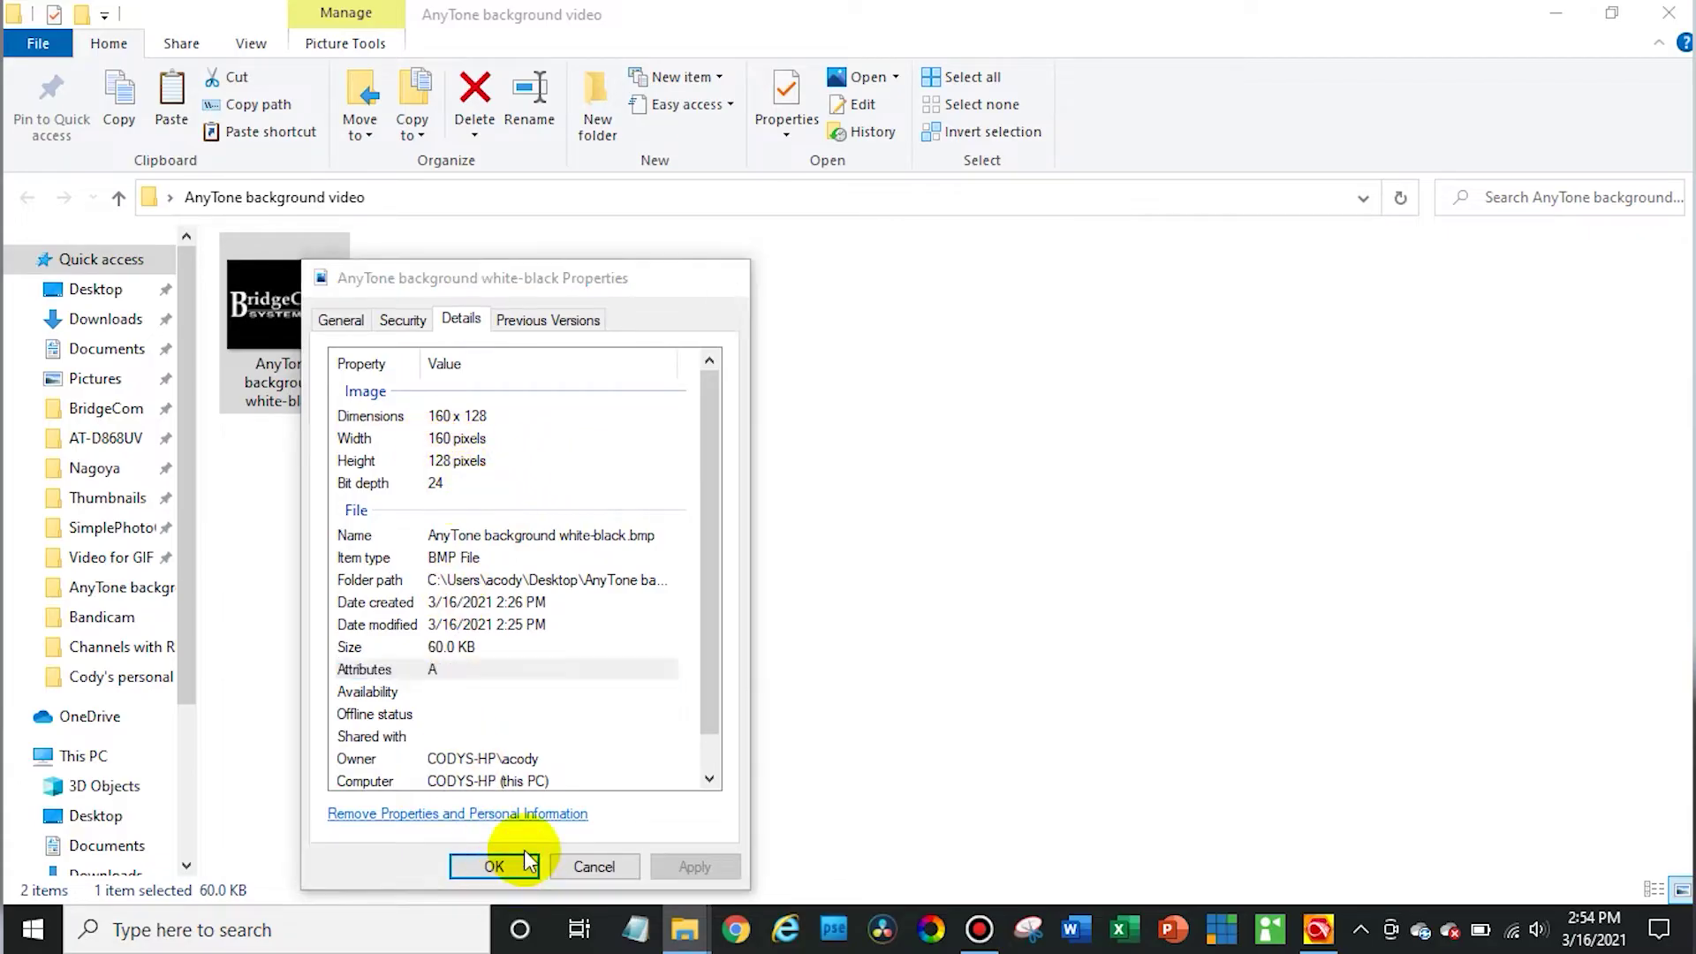
Minimize File Explorer and restore the AnyTone CPS from the taskbar
click(627, 786)
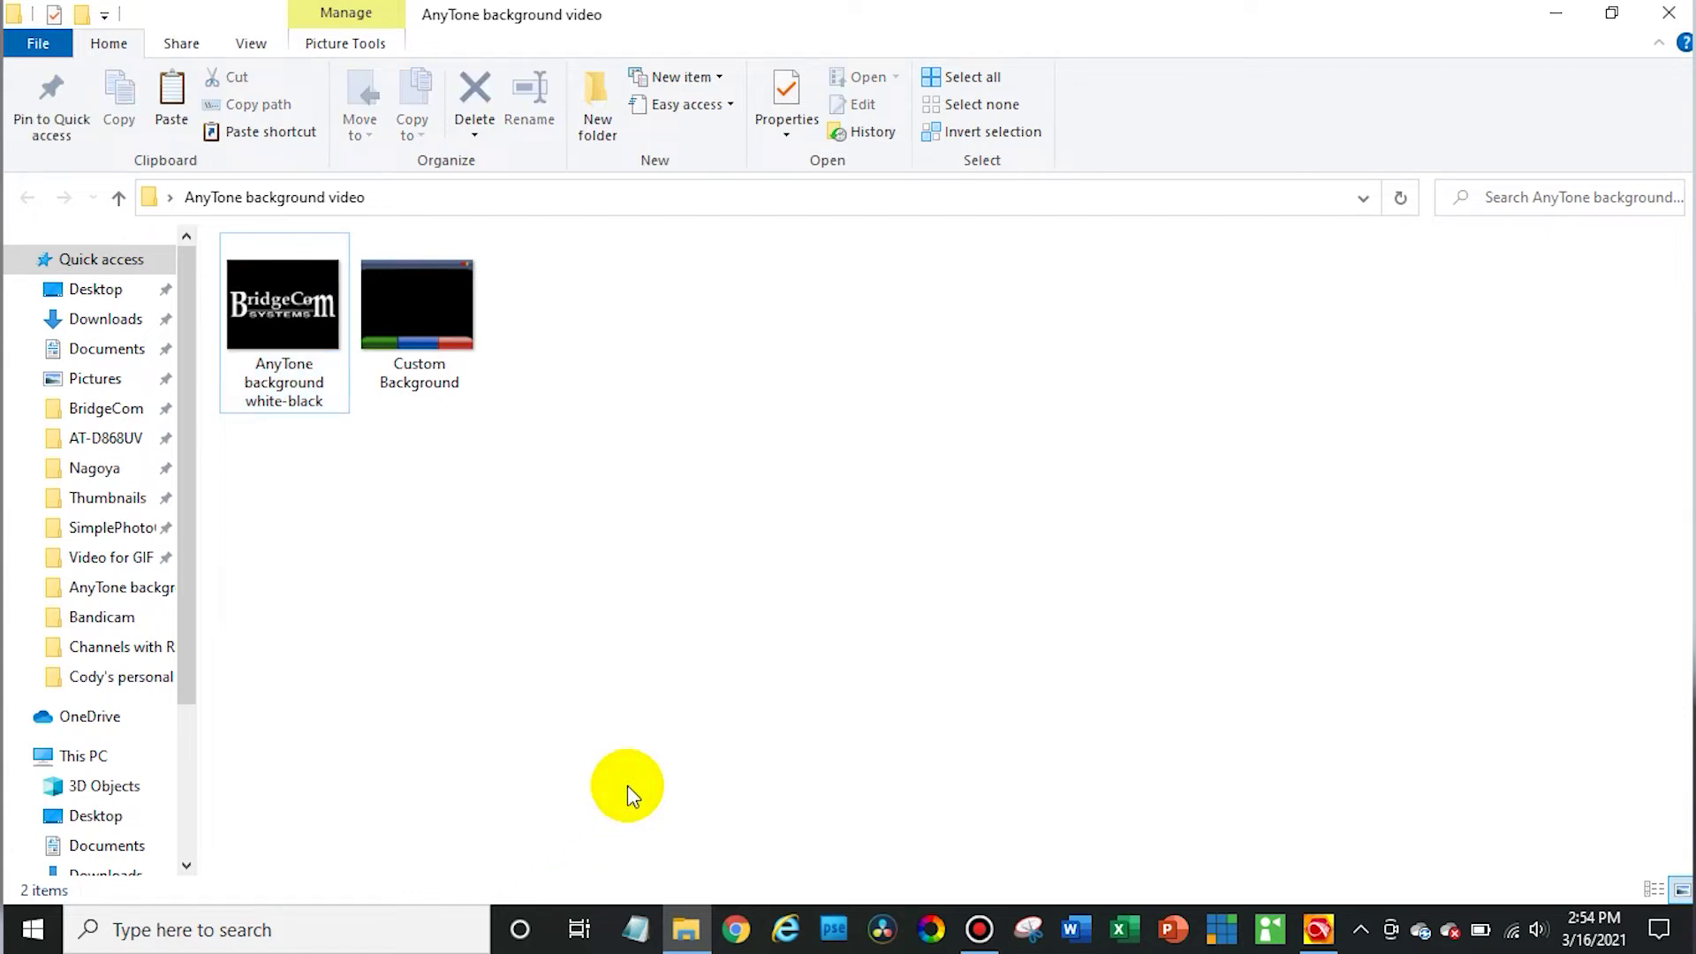
click(527, 532)
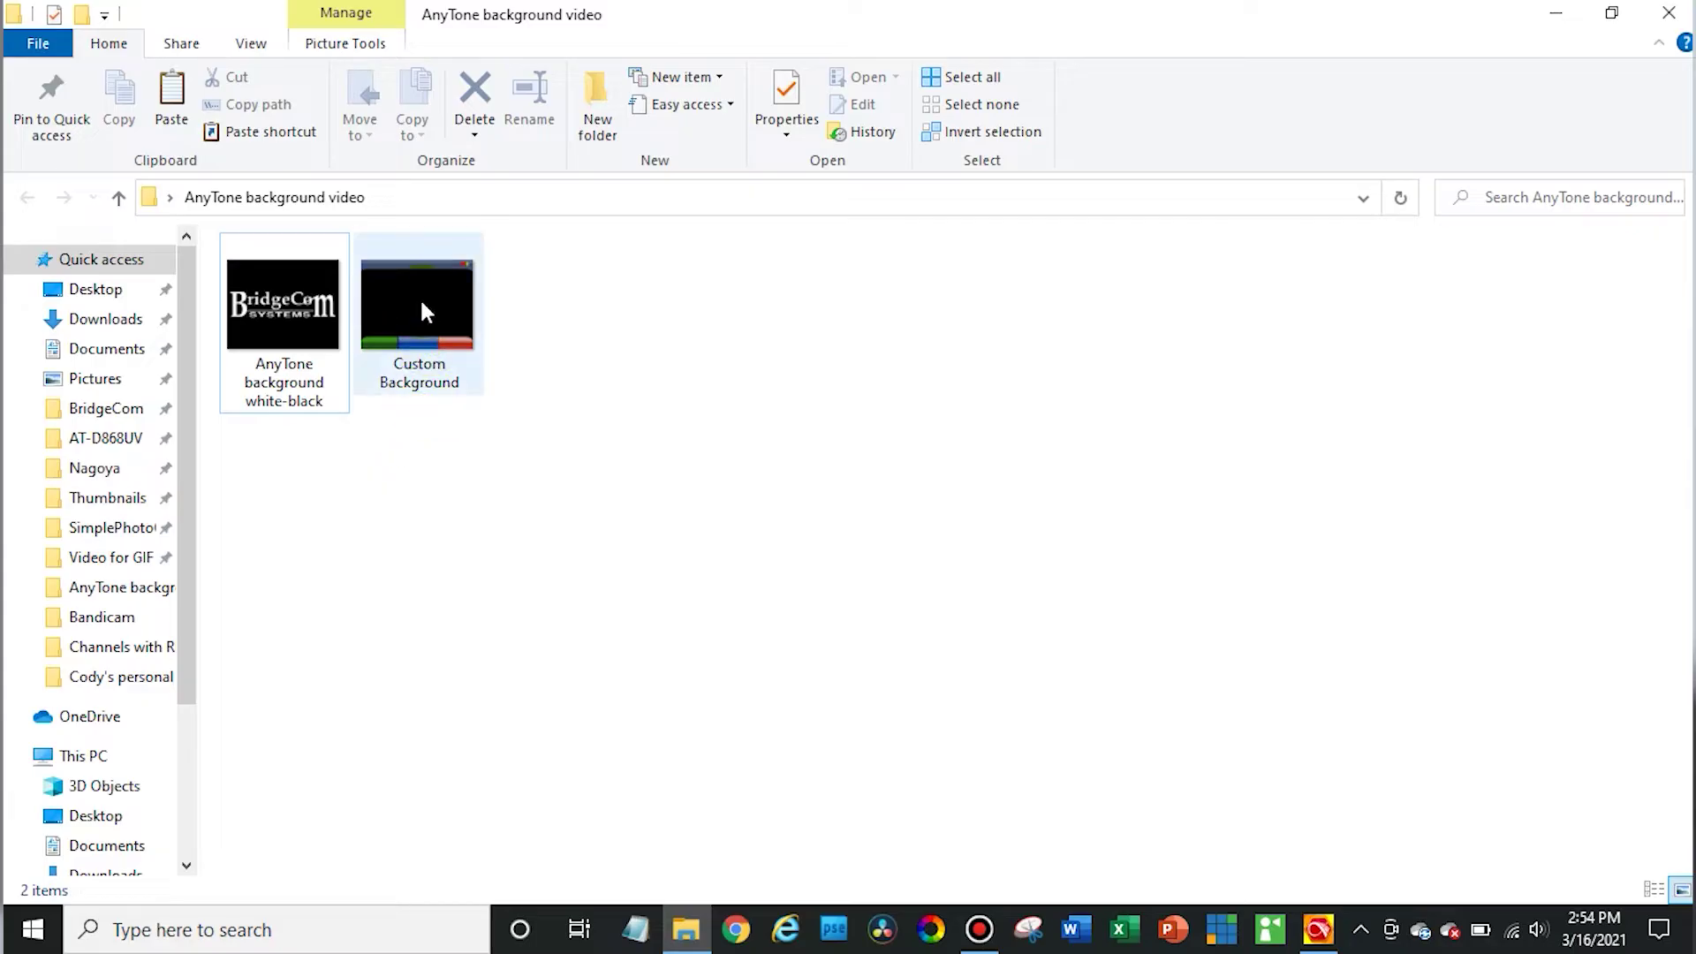
click(1555, 13)
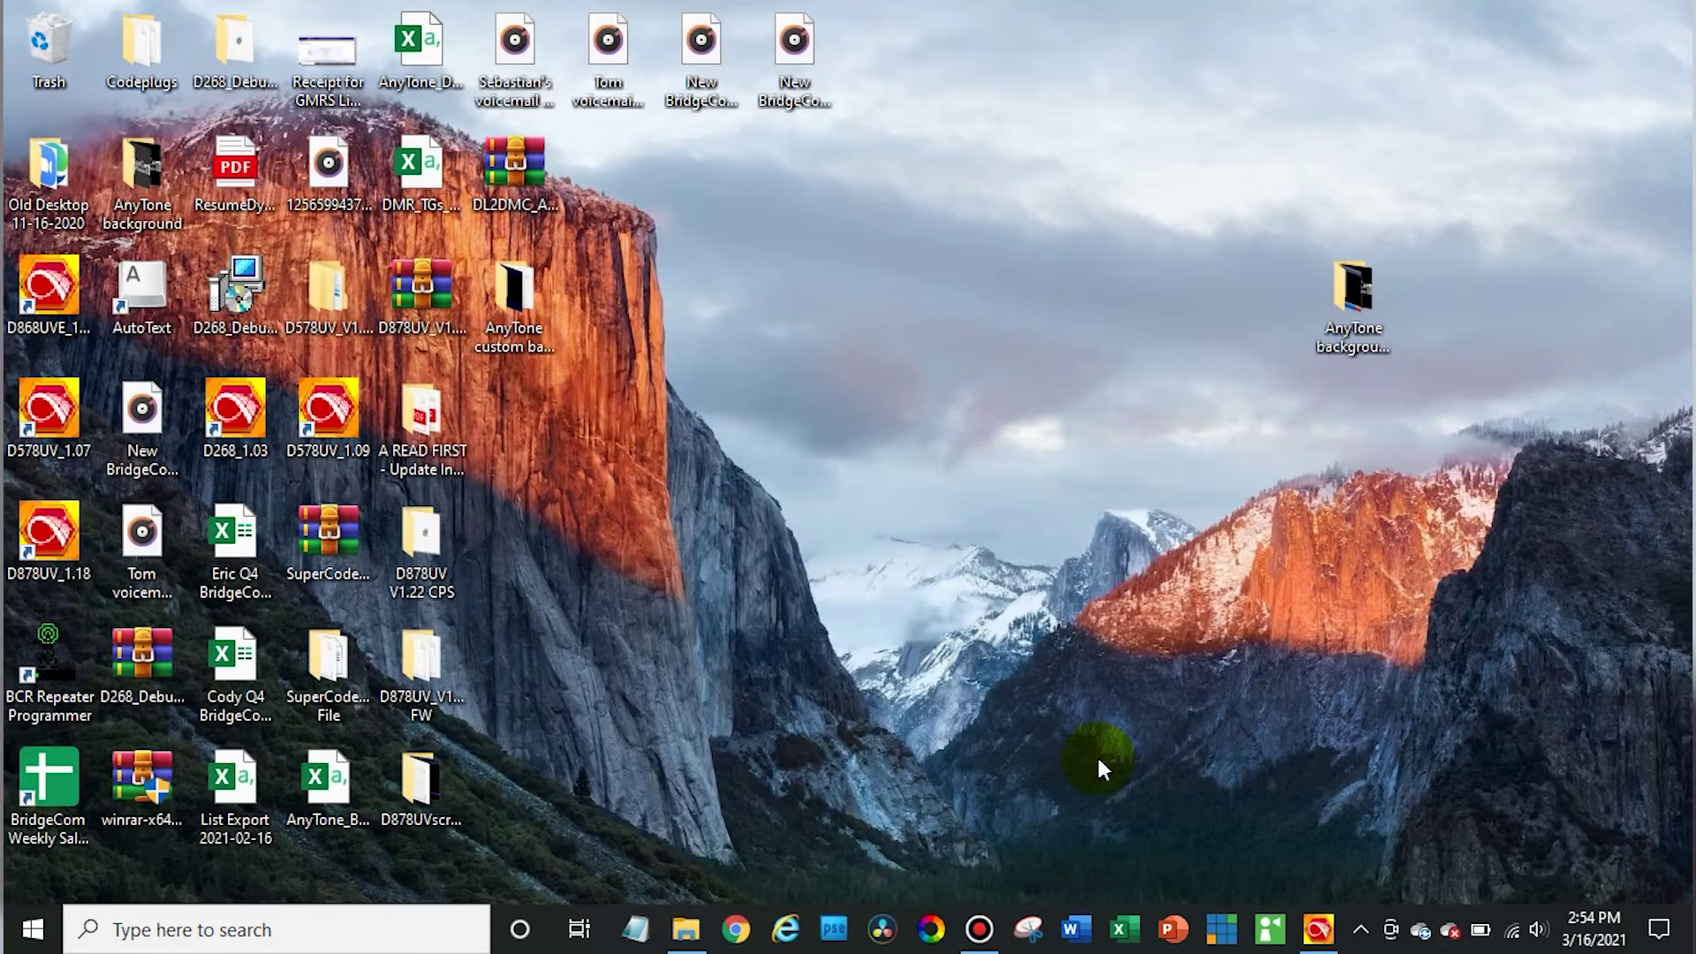
click(1320, 932)
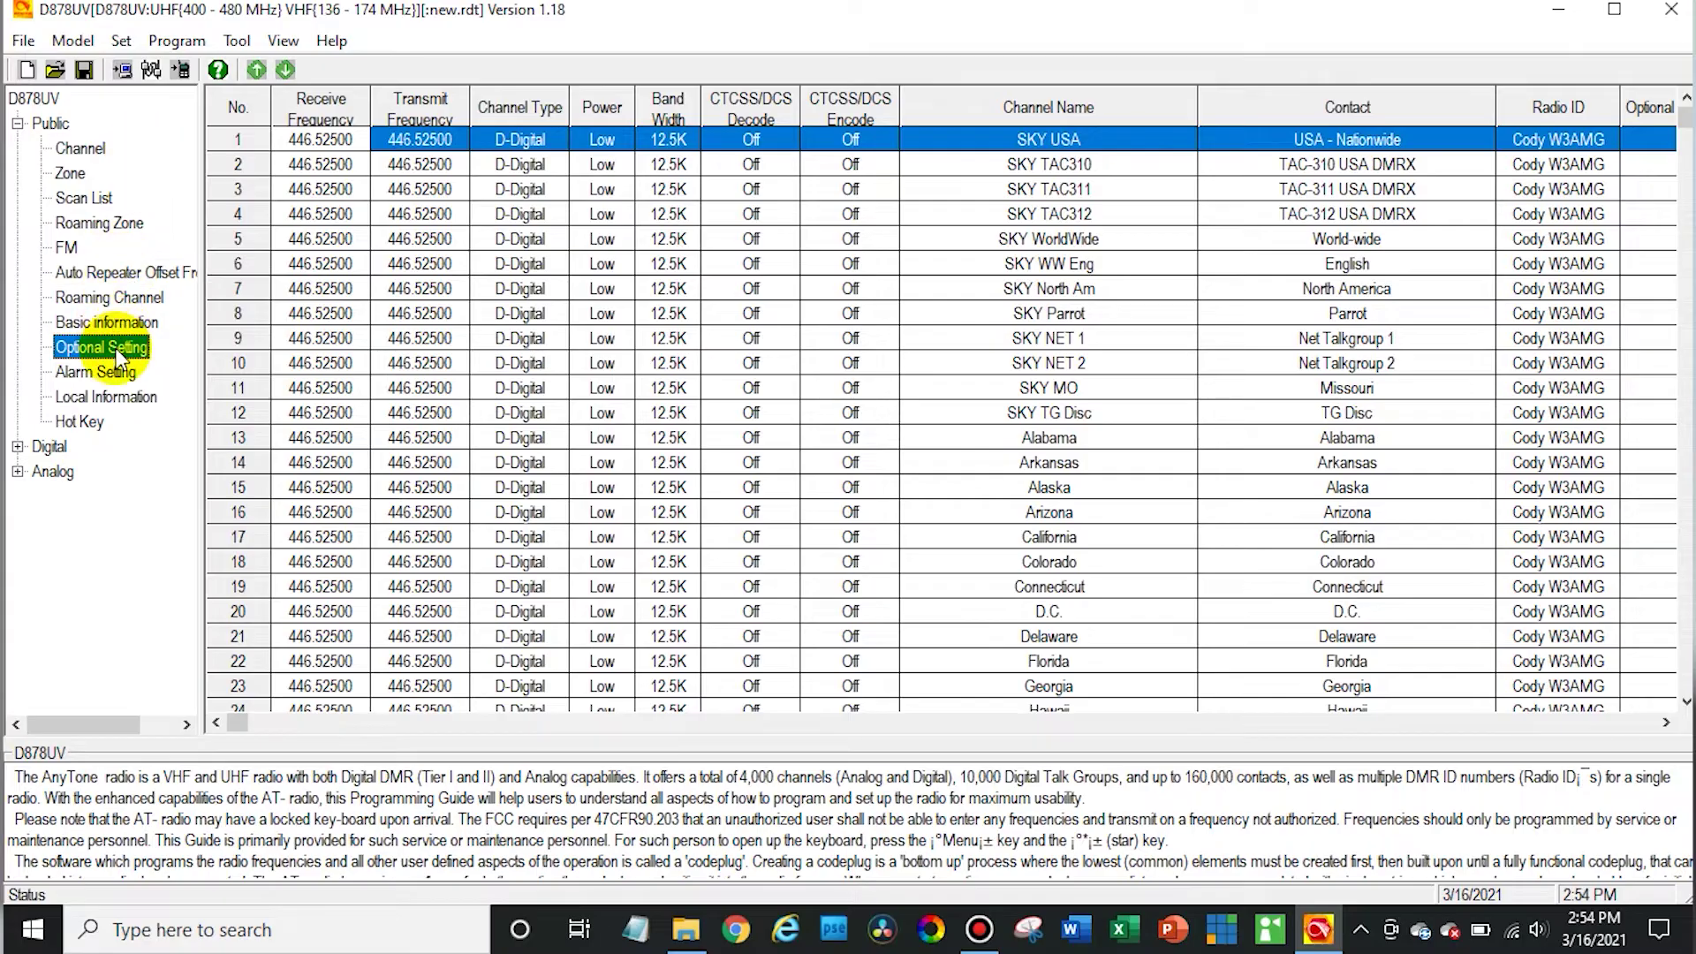
Load the Custom Background image from the AnyTone background folder into Standby BK Picture1
click(241, 41)
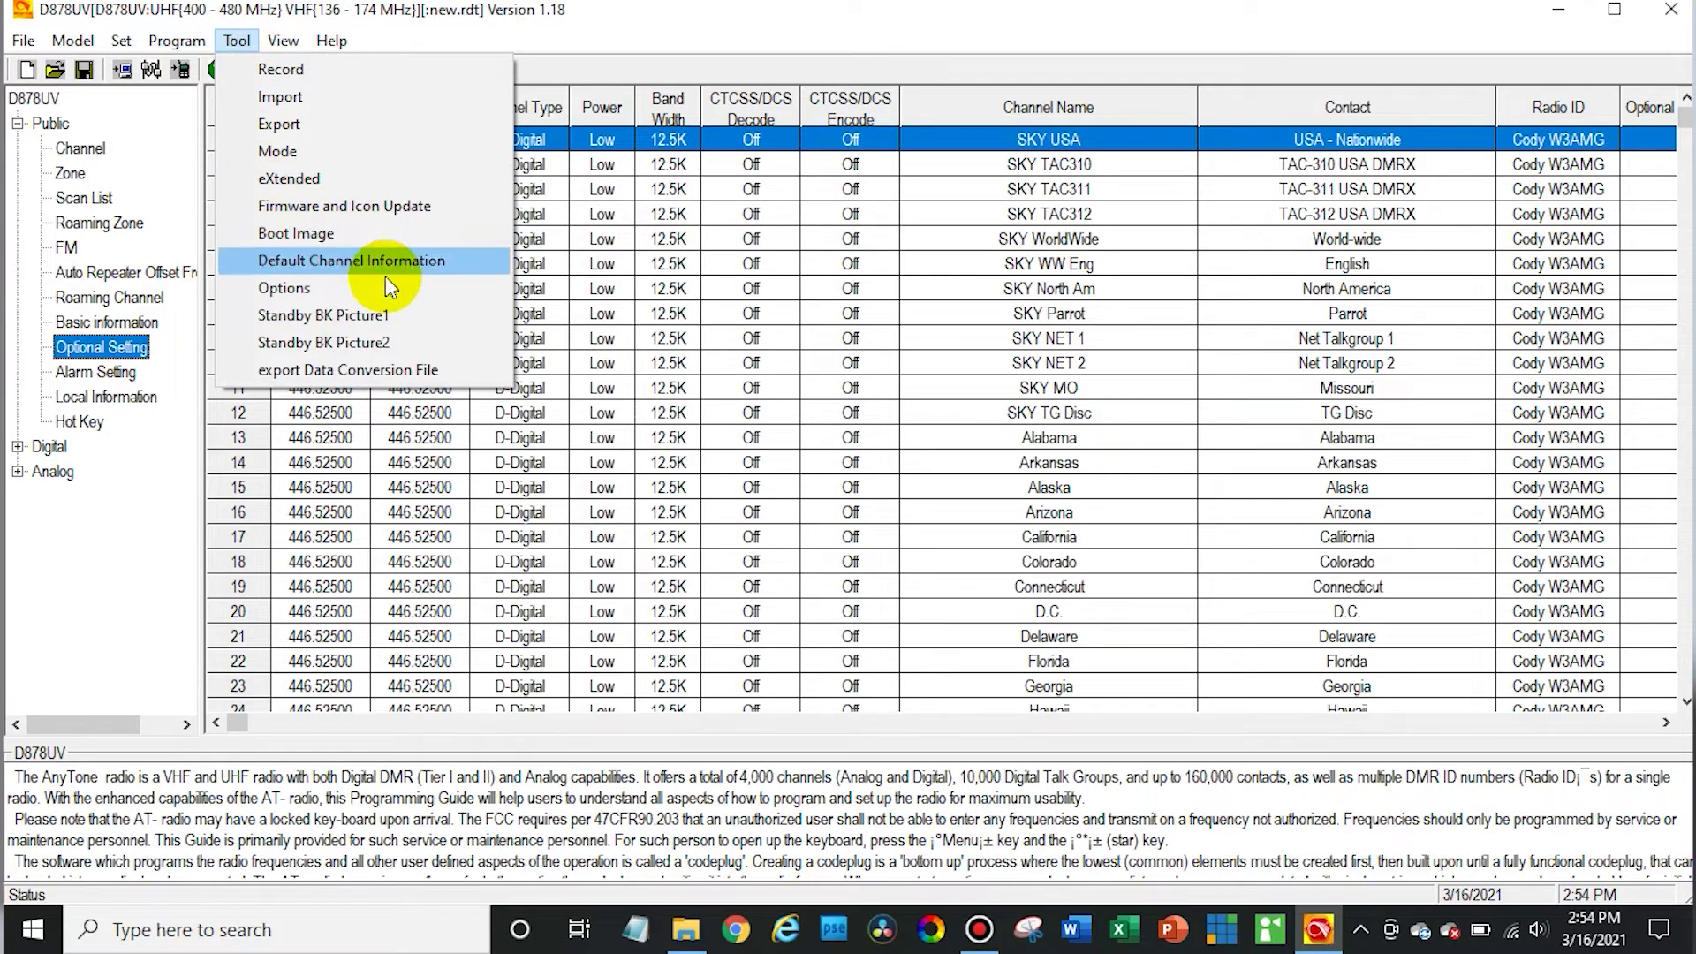
click(418, 316)
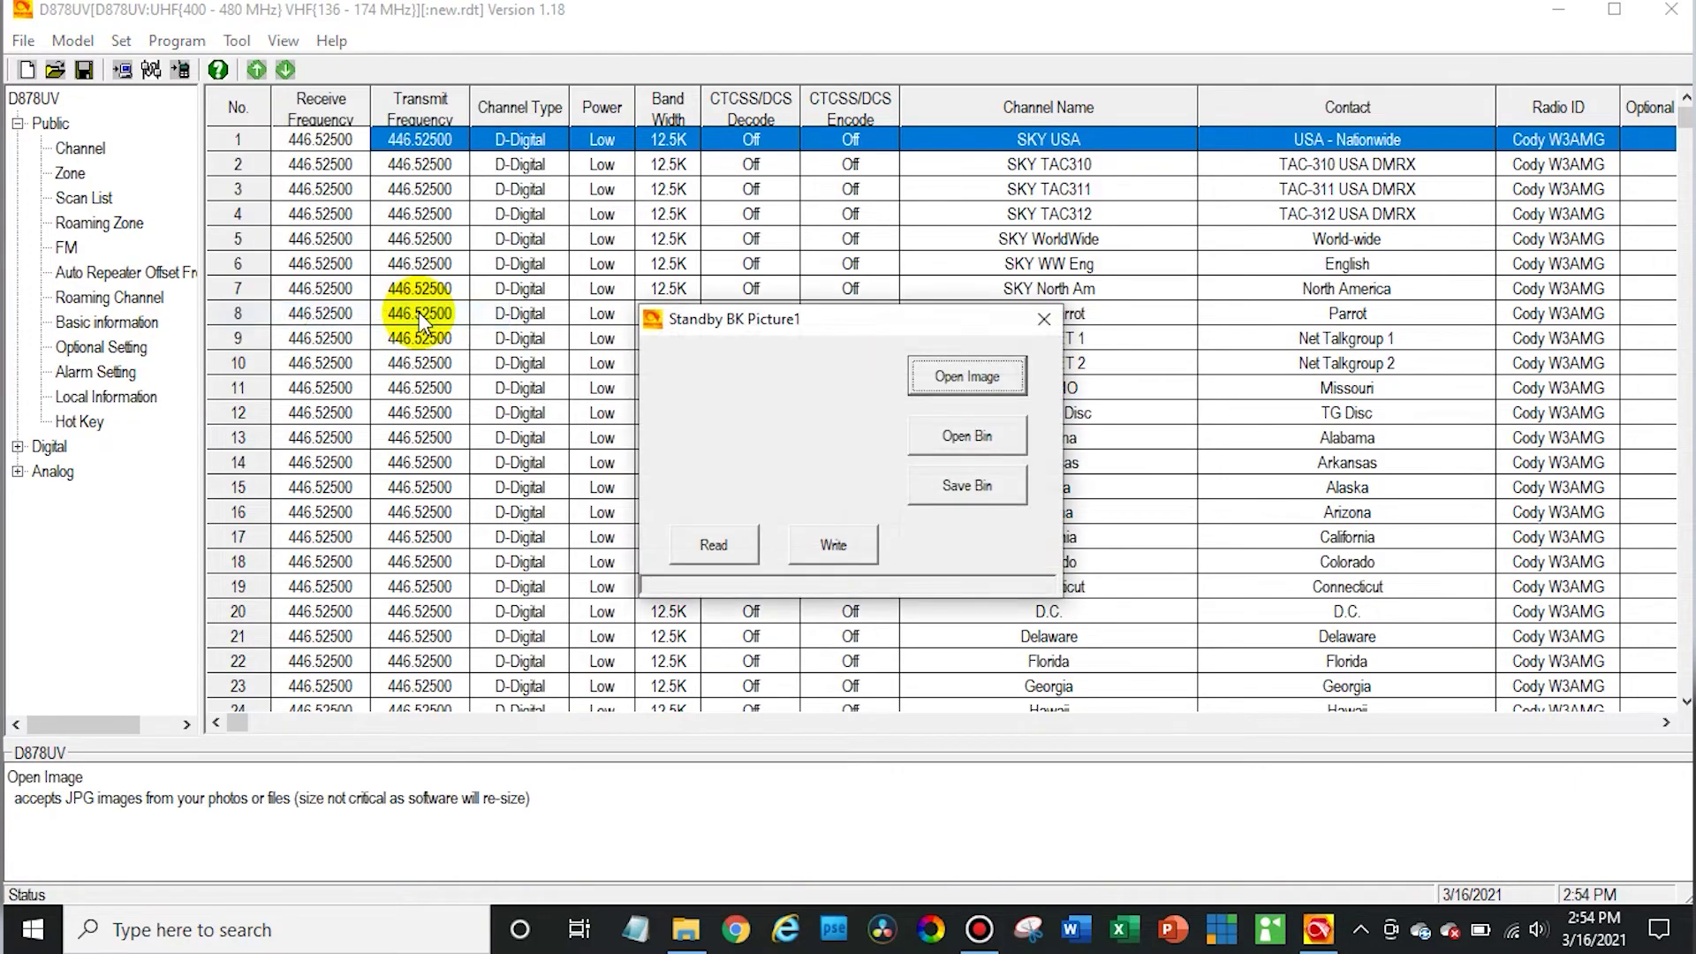
click(972, 378)
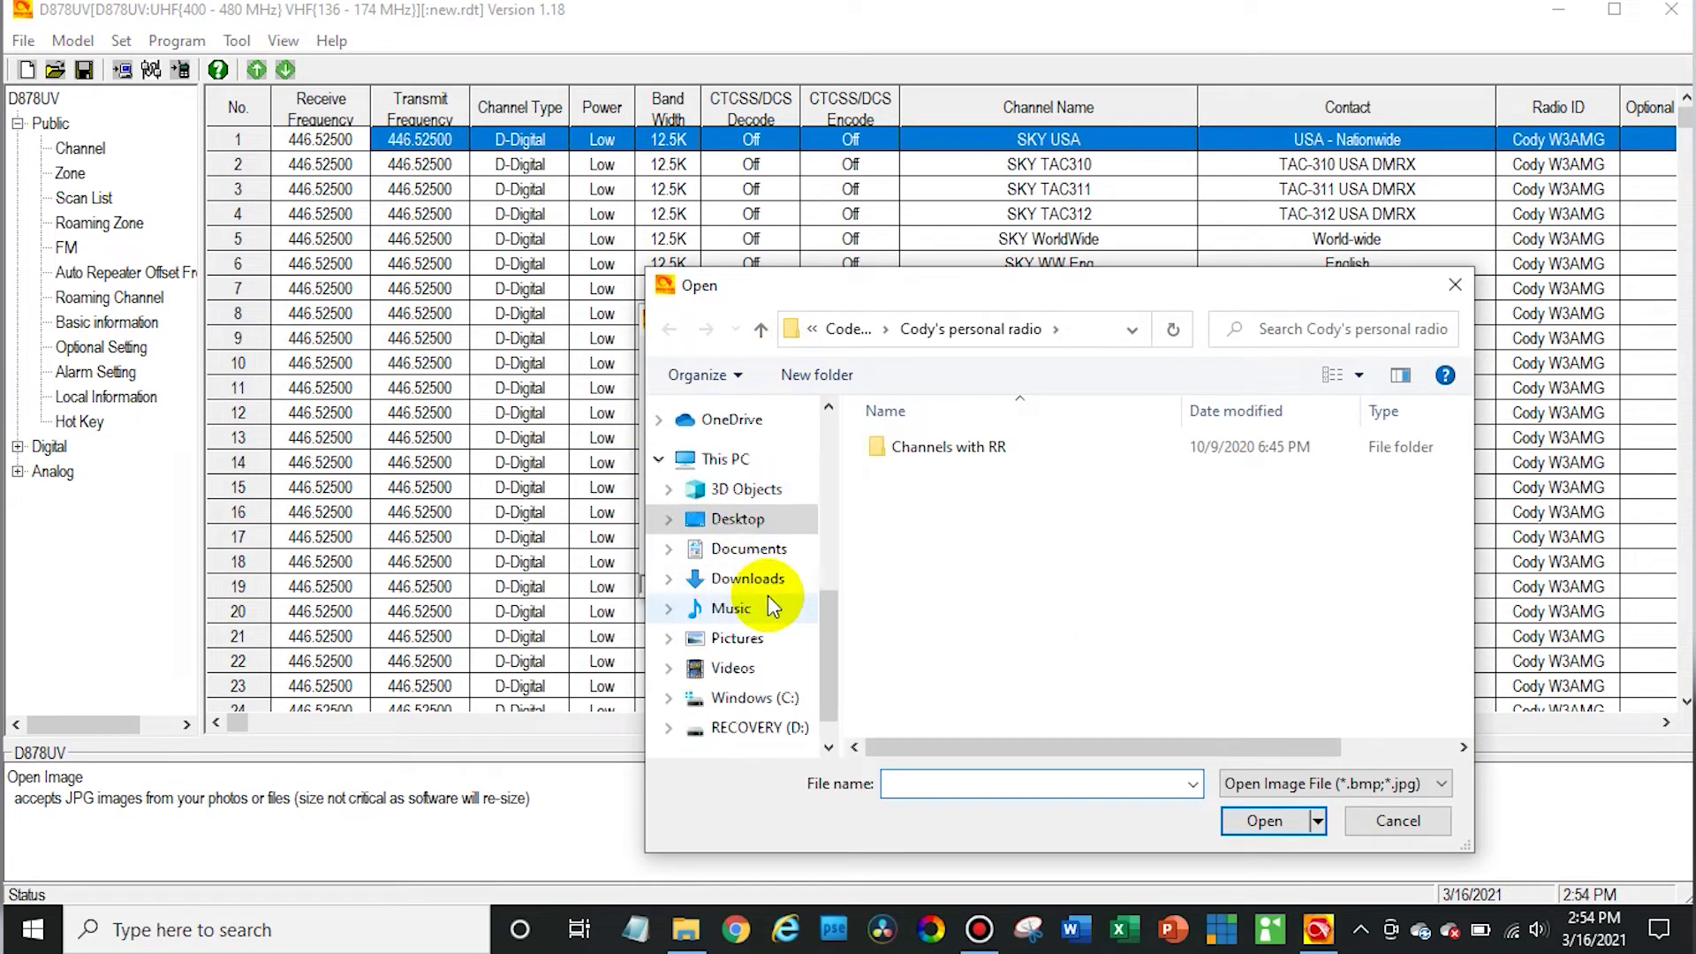
scroll(768, 595, down, 1)
click(743, 483)
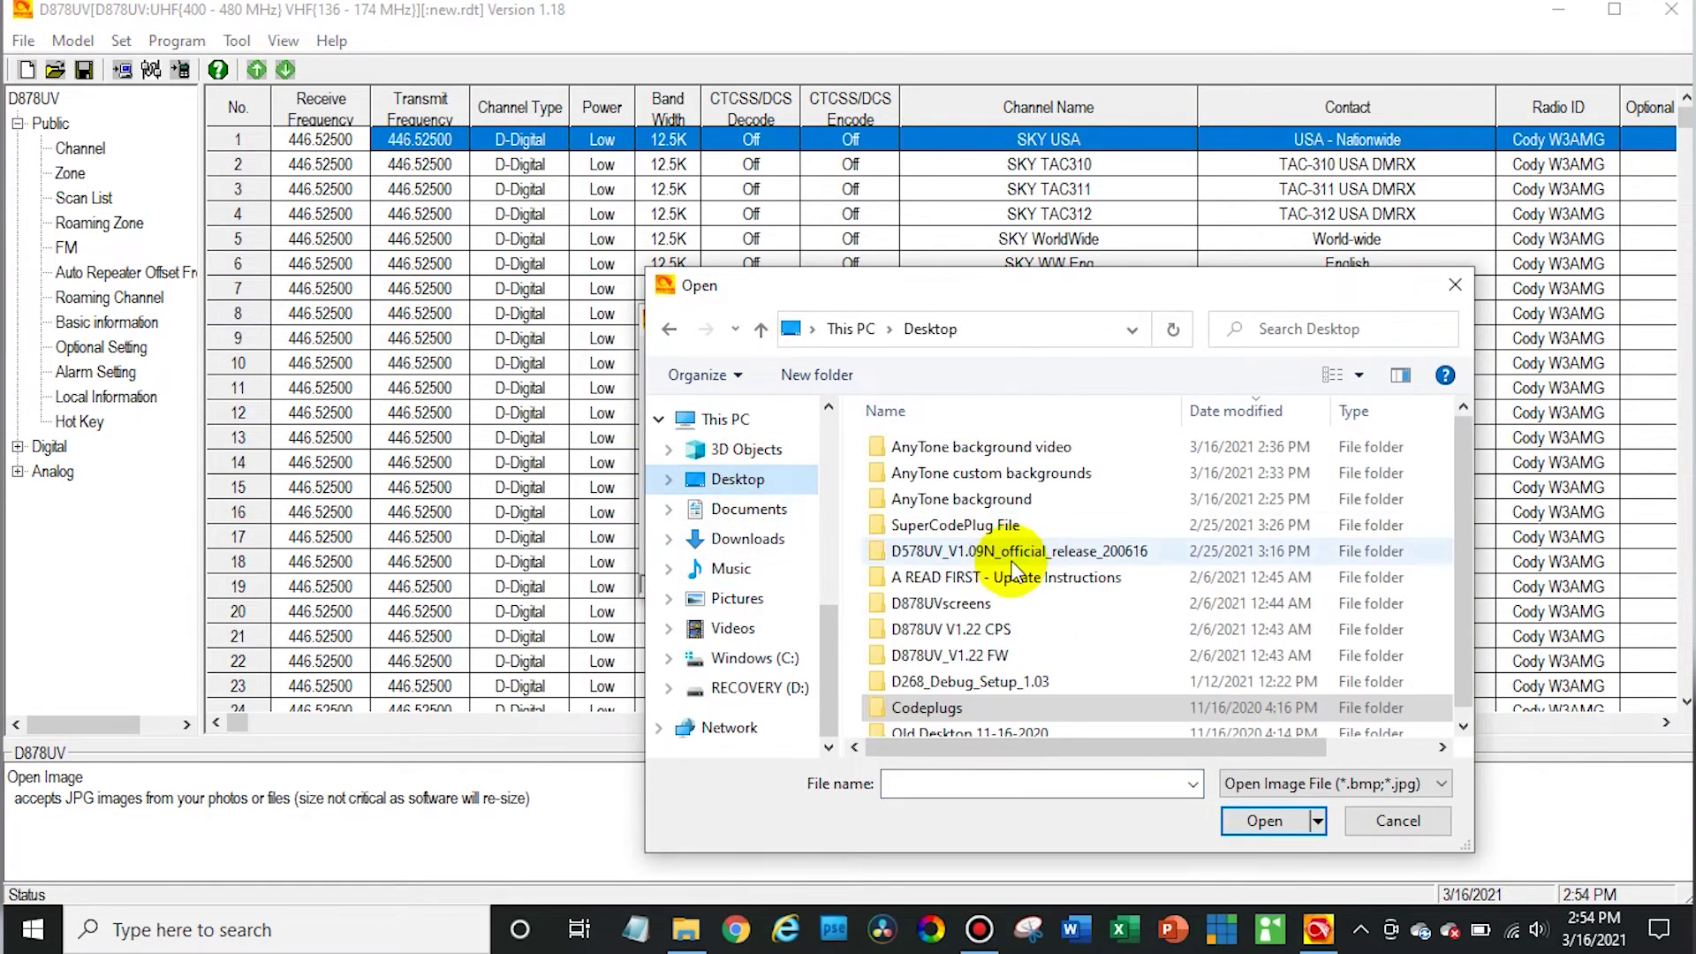
double_click(988, 446)
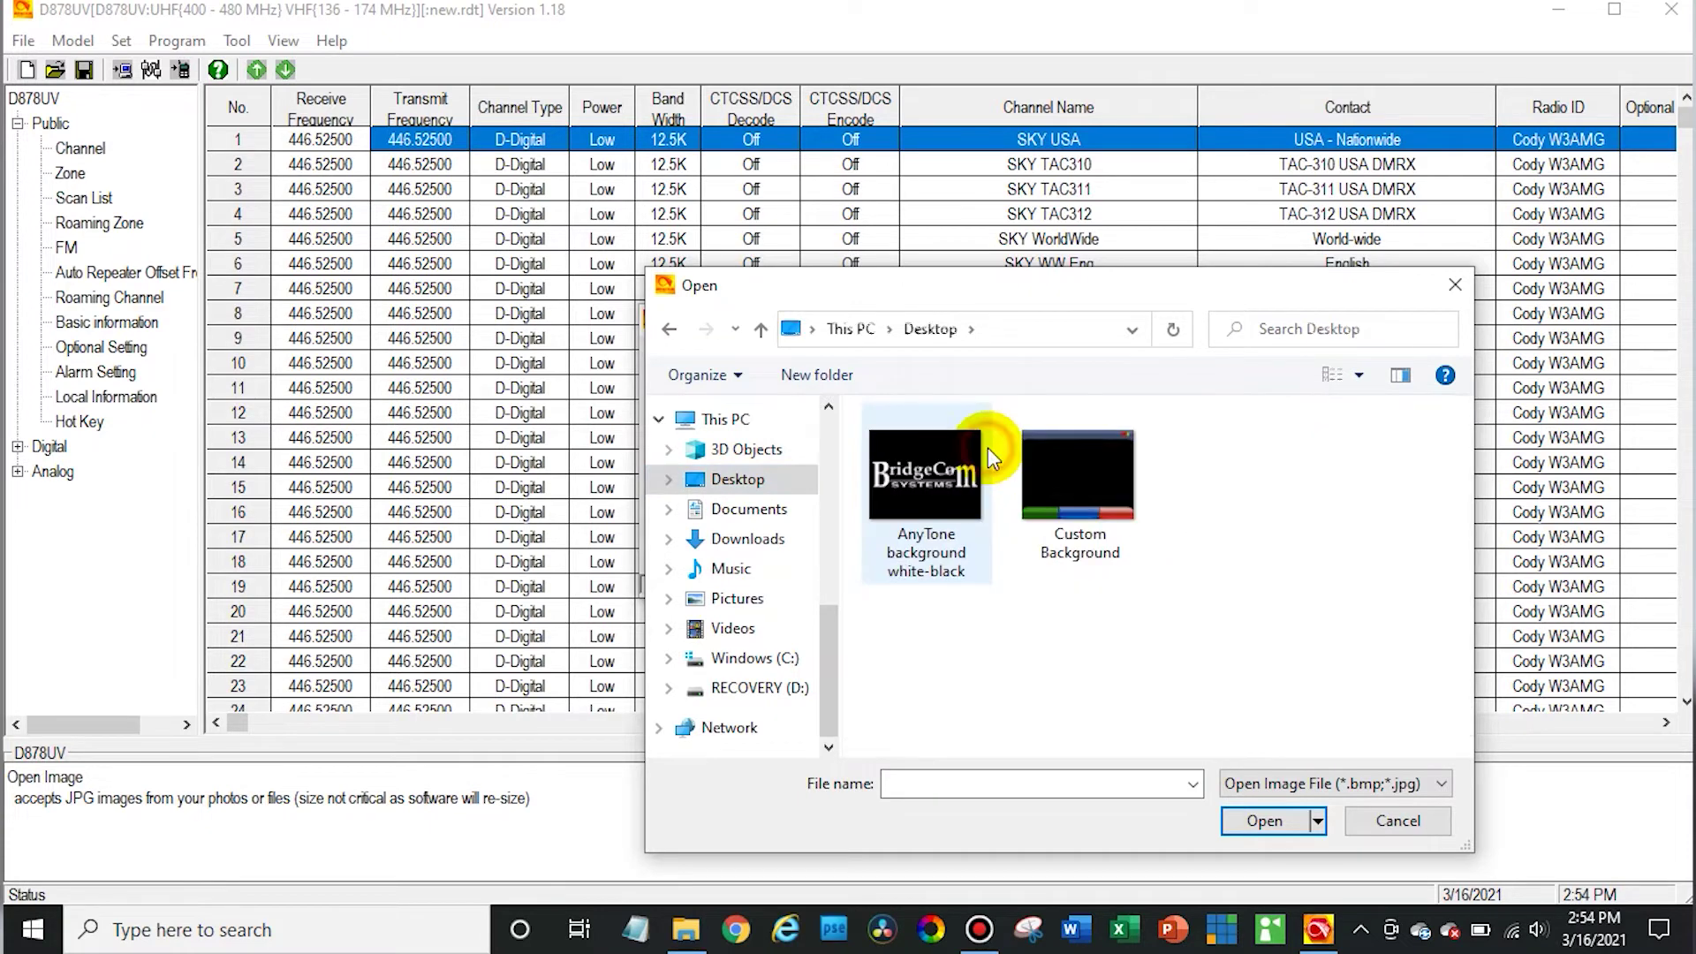
click(1110, 454)
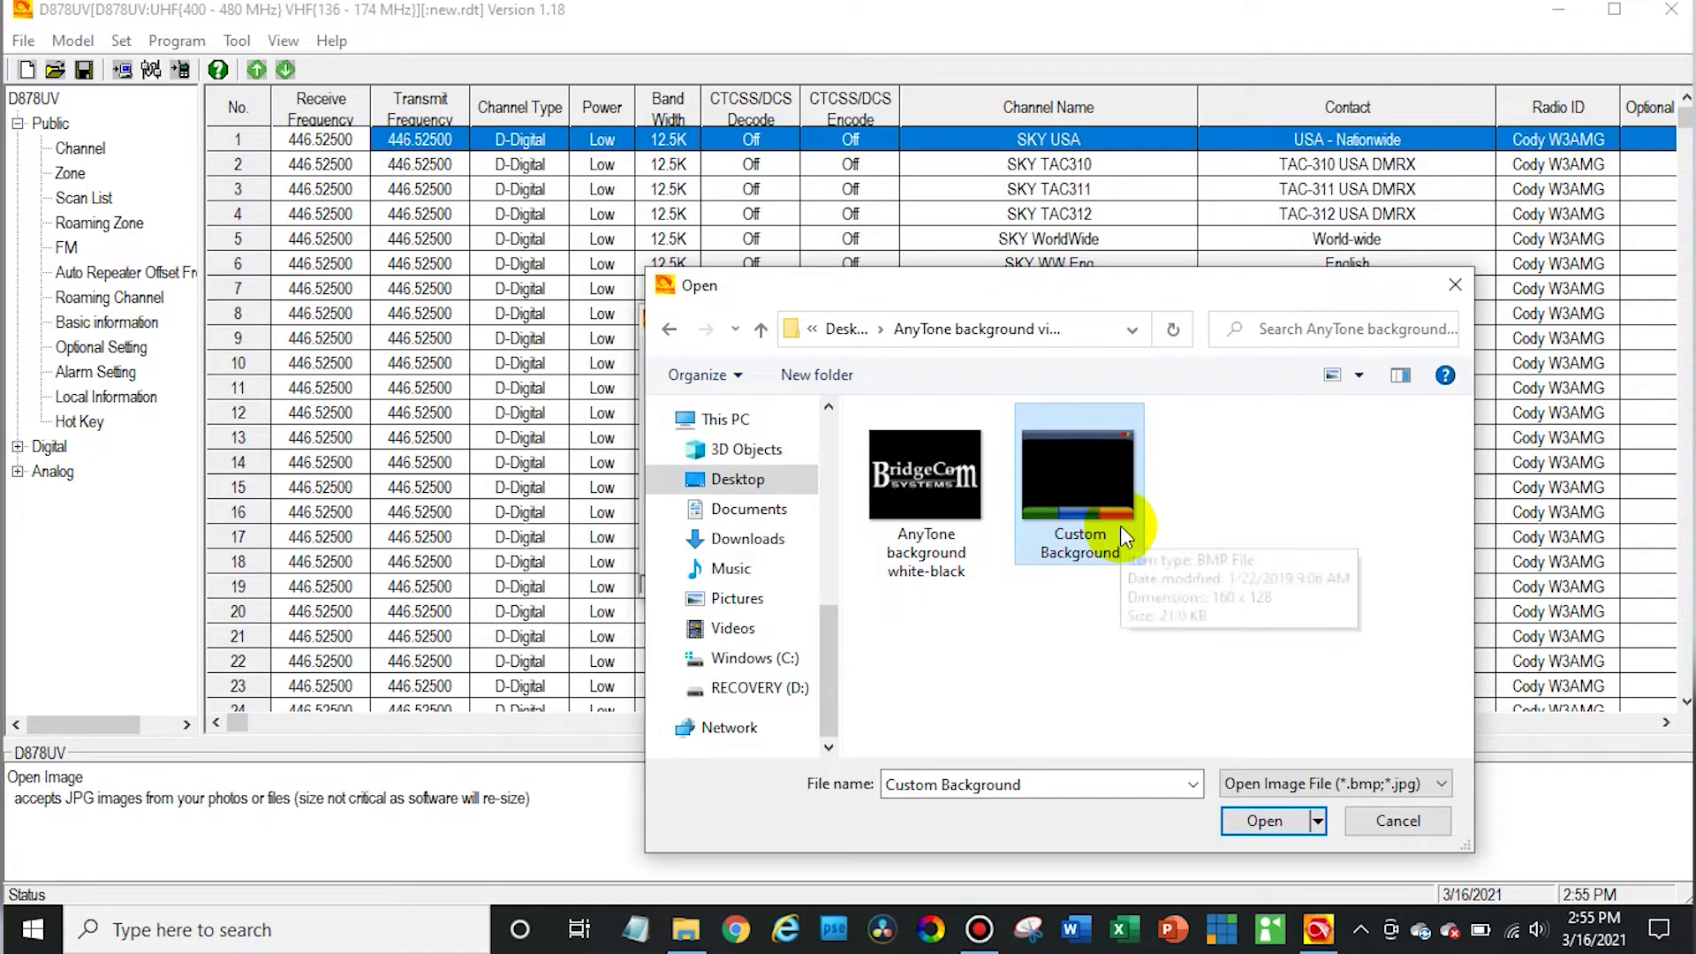
click(1264, 823)
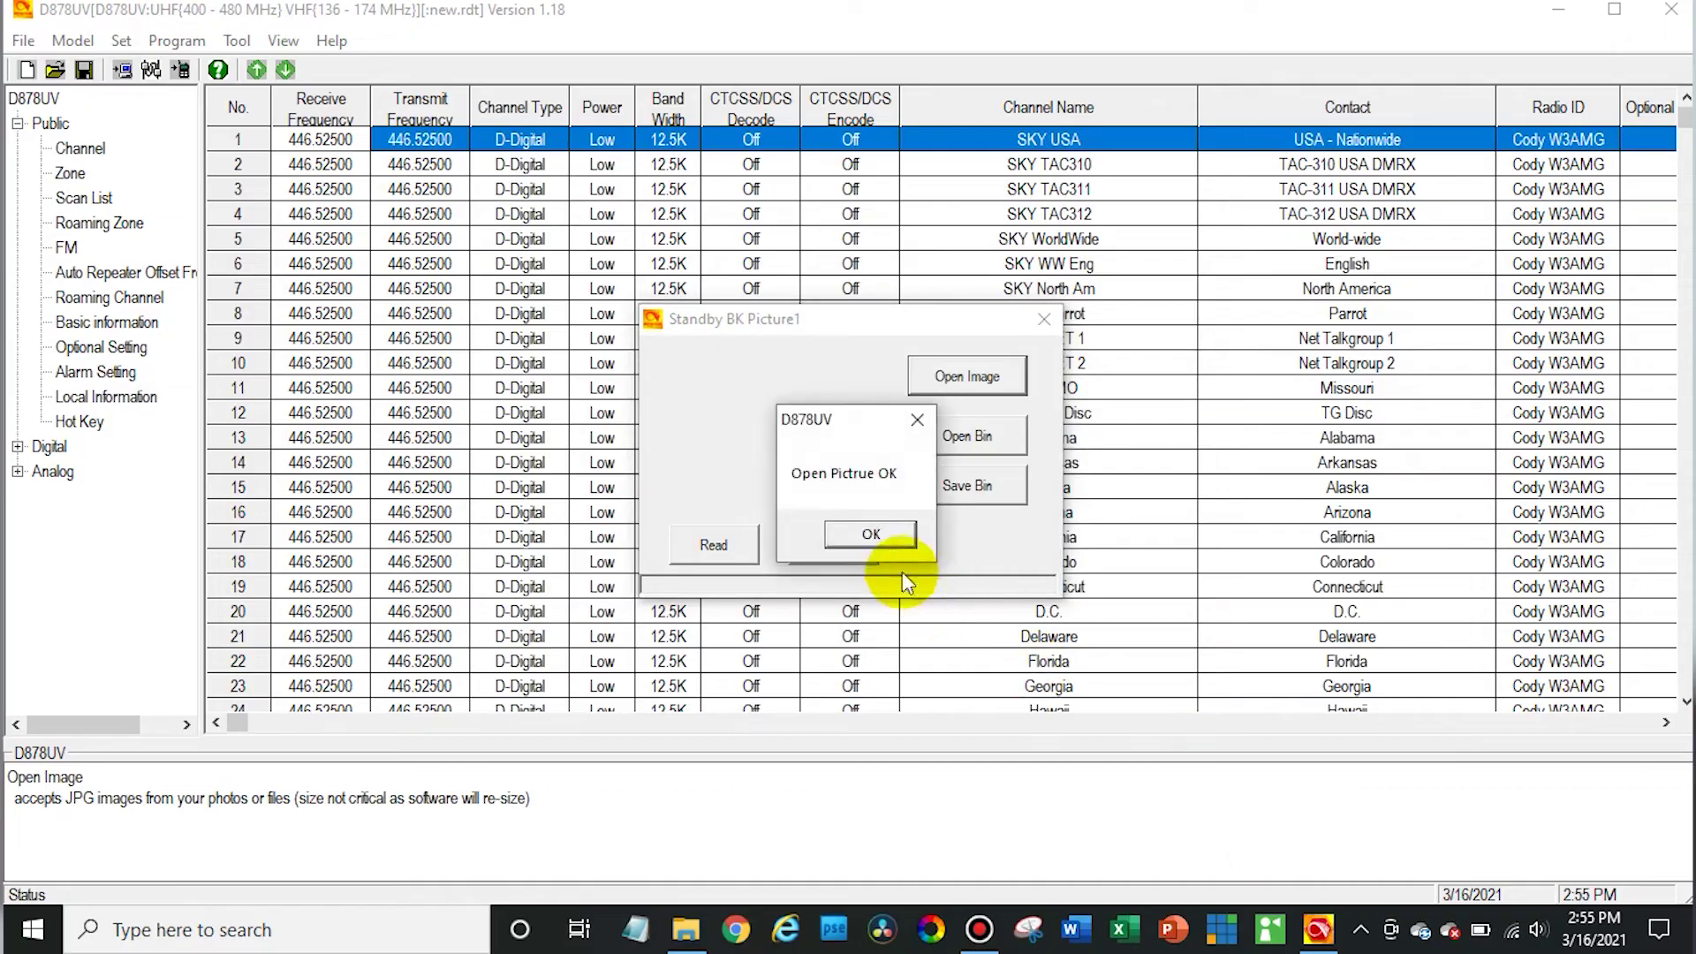
click(874, 534)
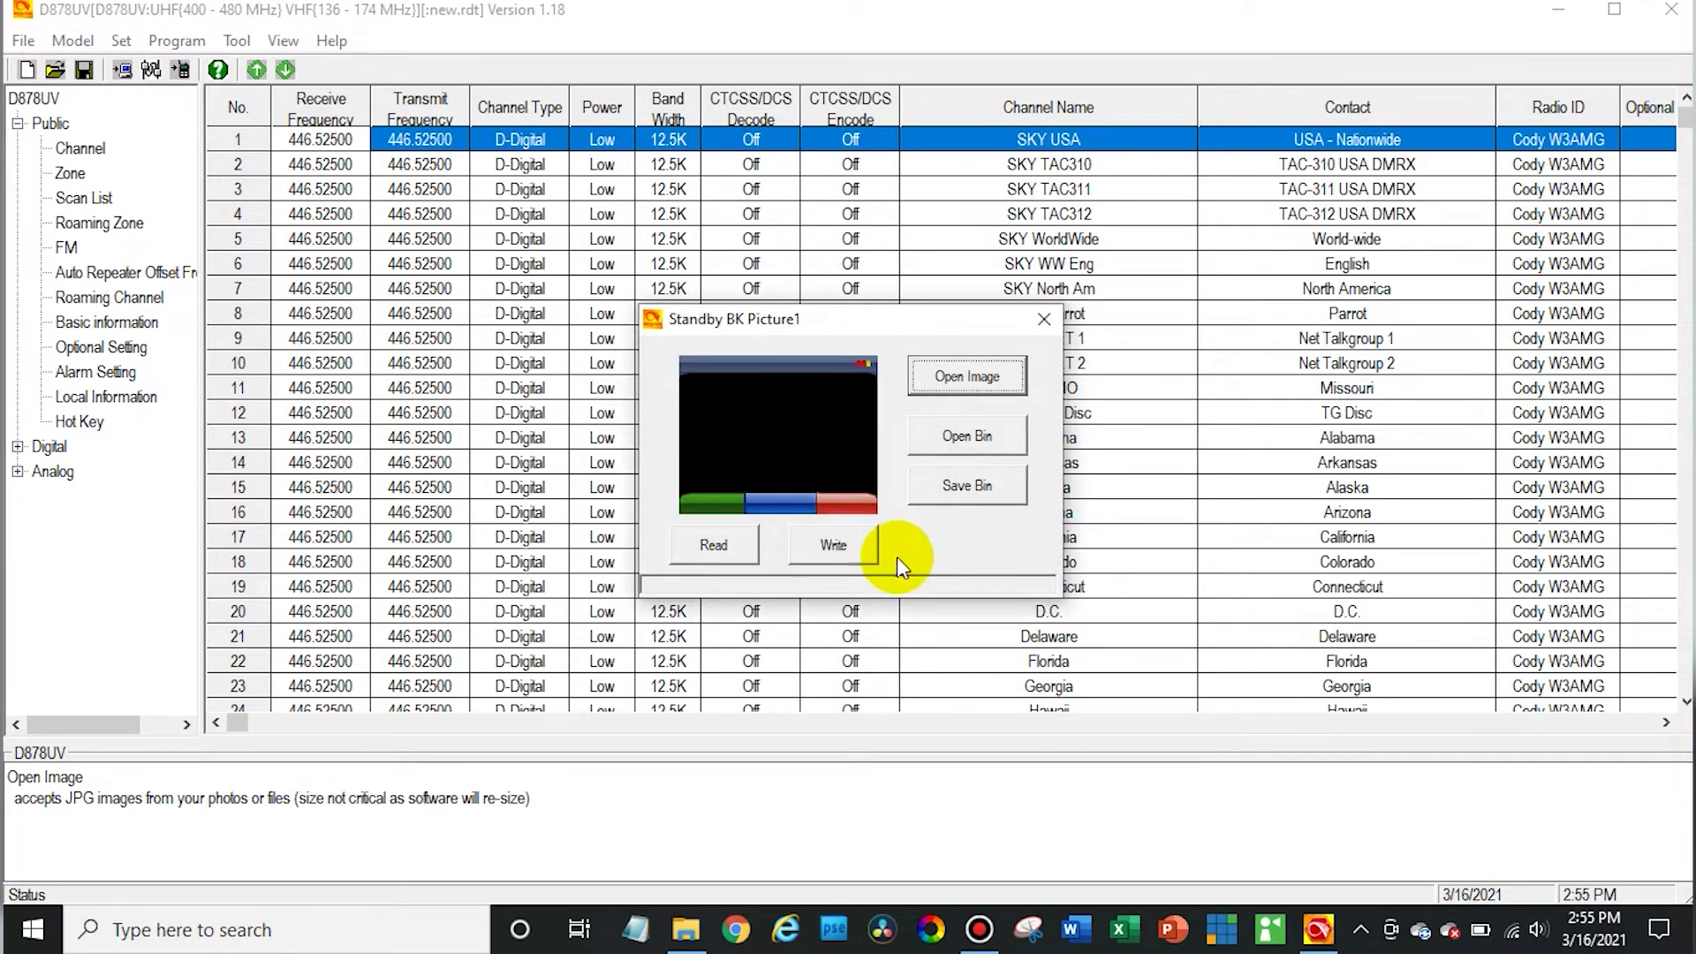
Write the Standby BK Picture1 image to the radio
click(853, 547)
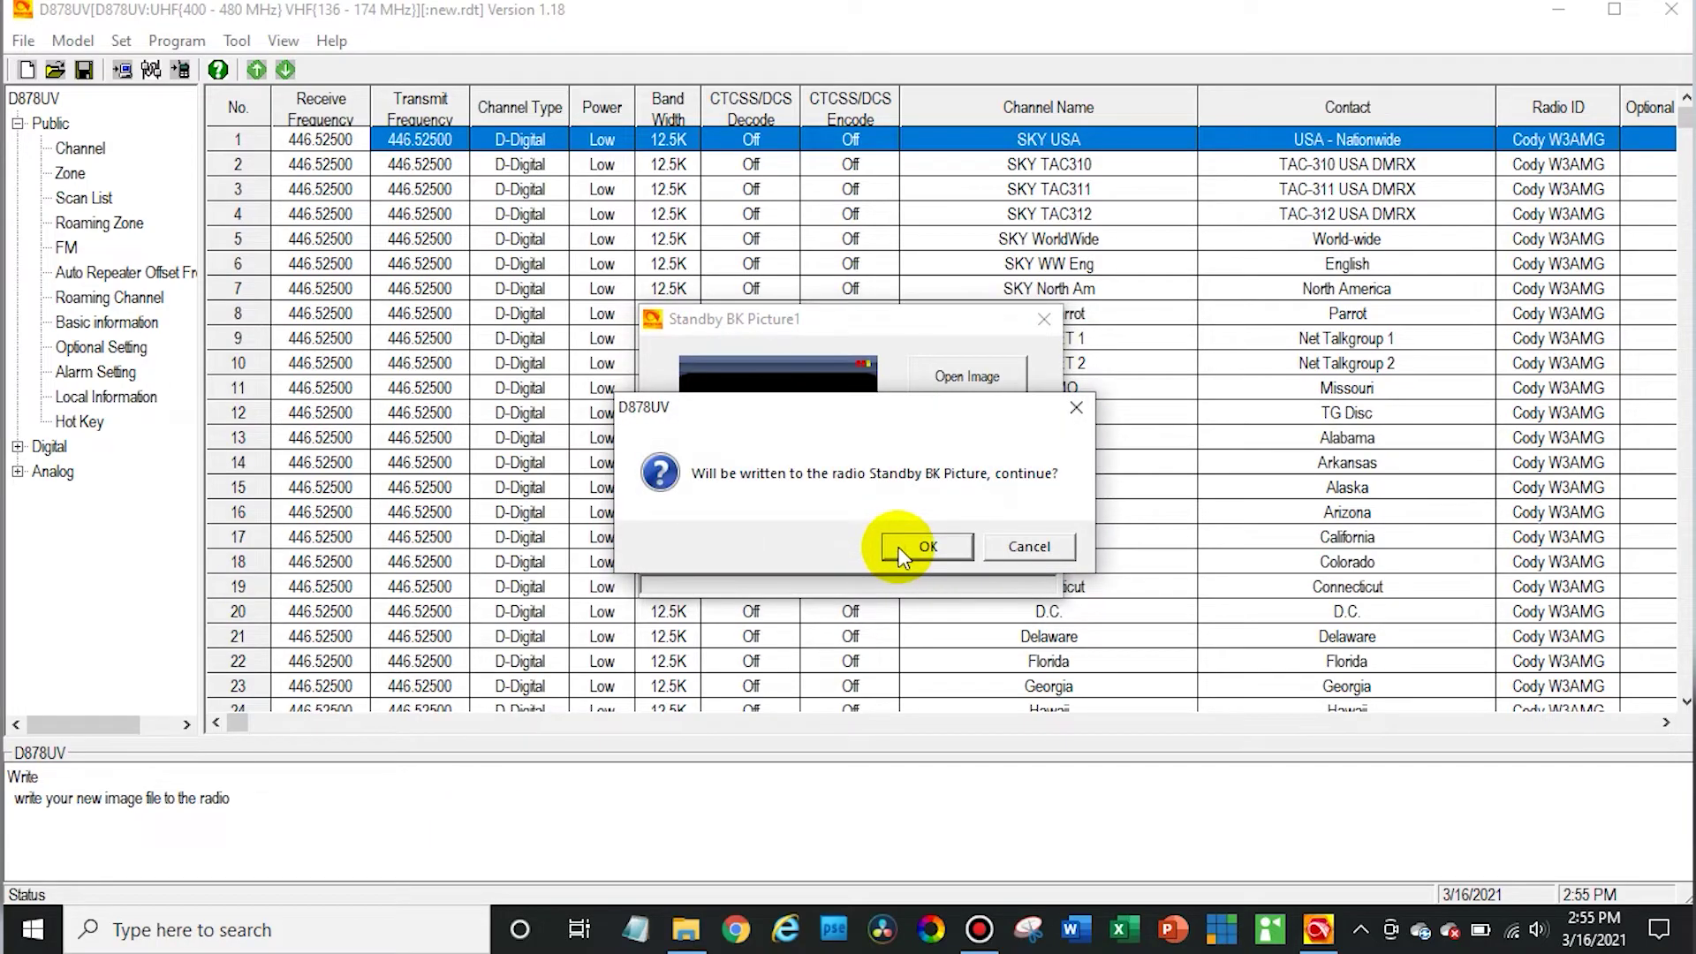
click(898, 548)
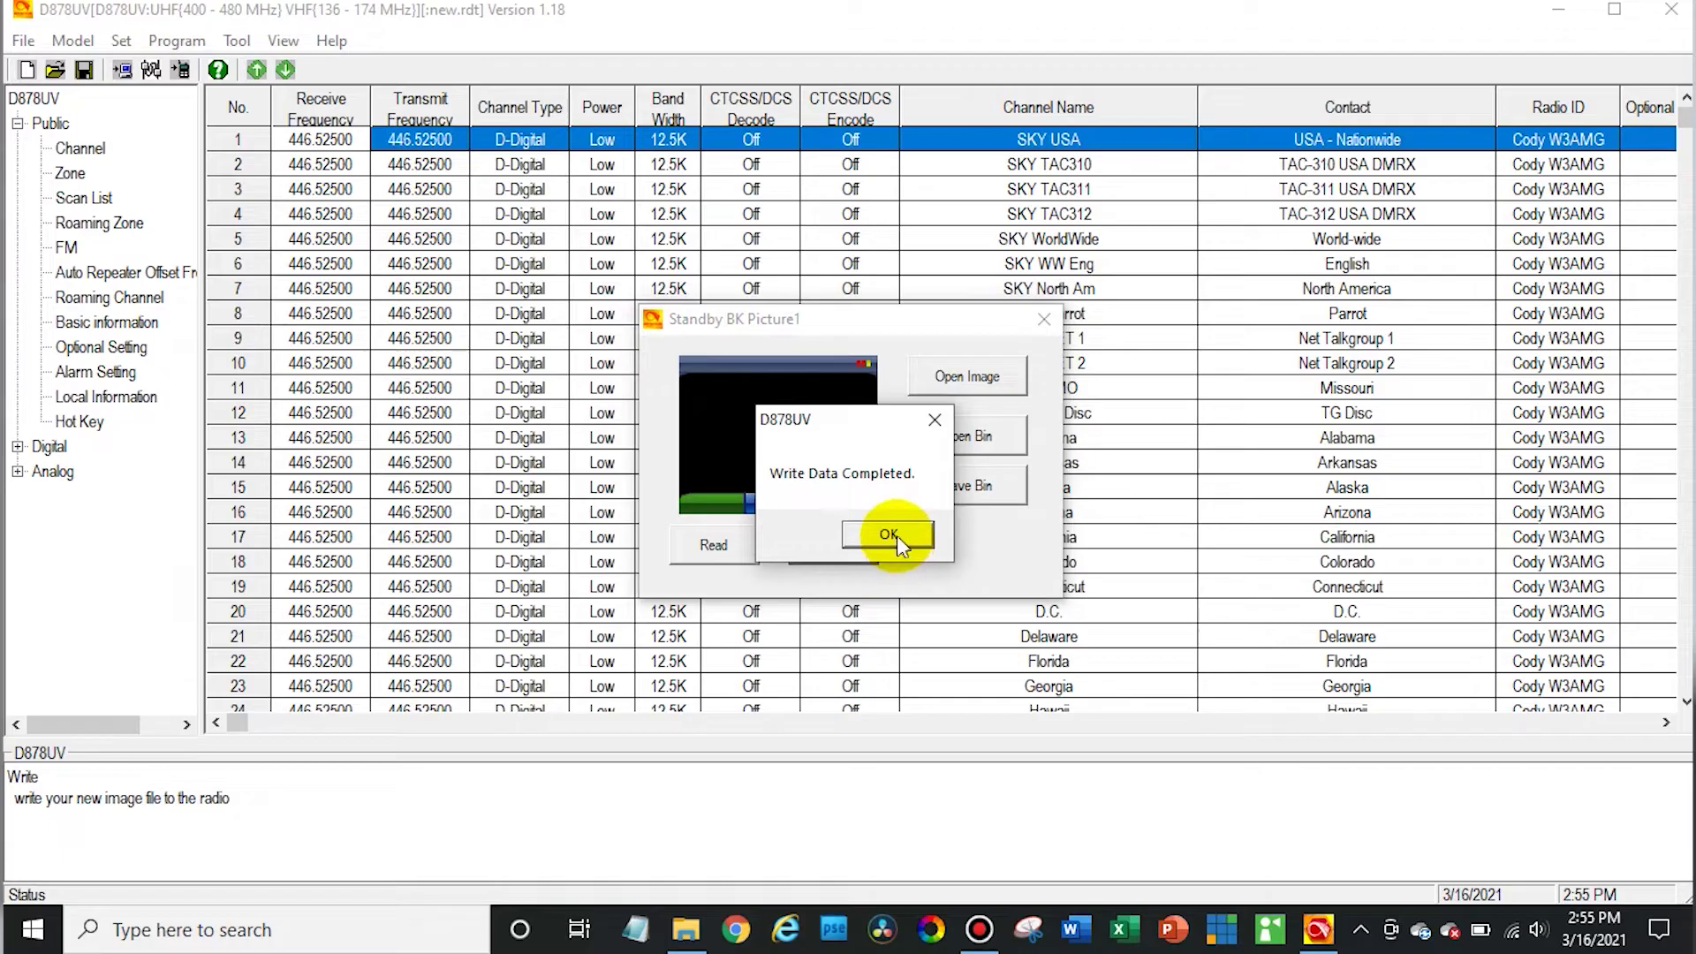
click(897, 536)
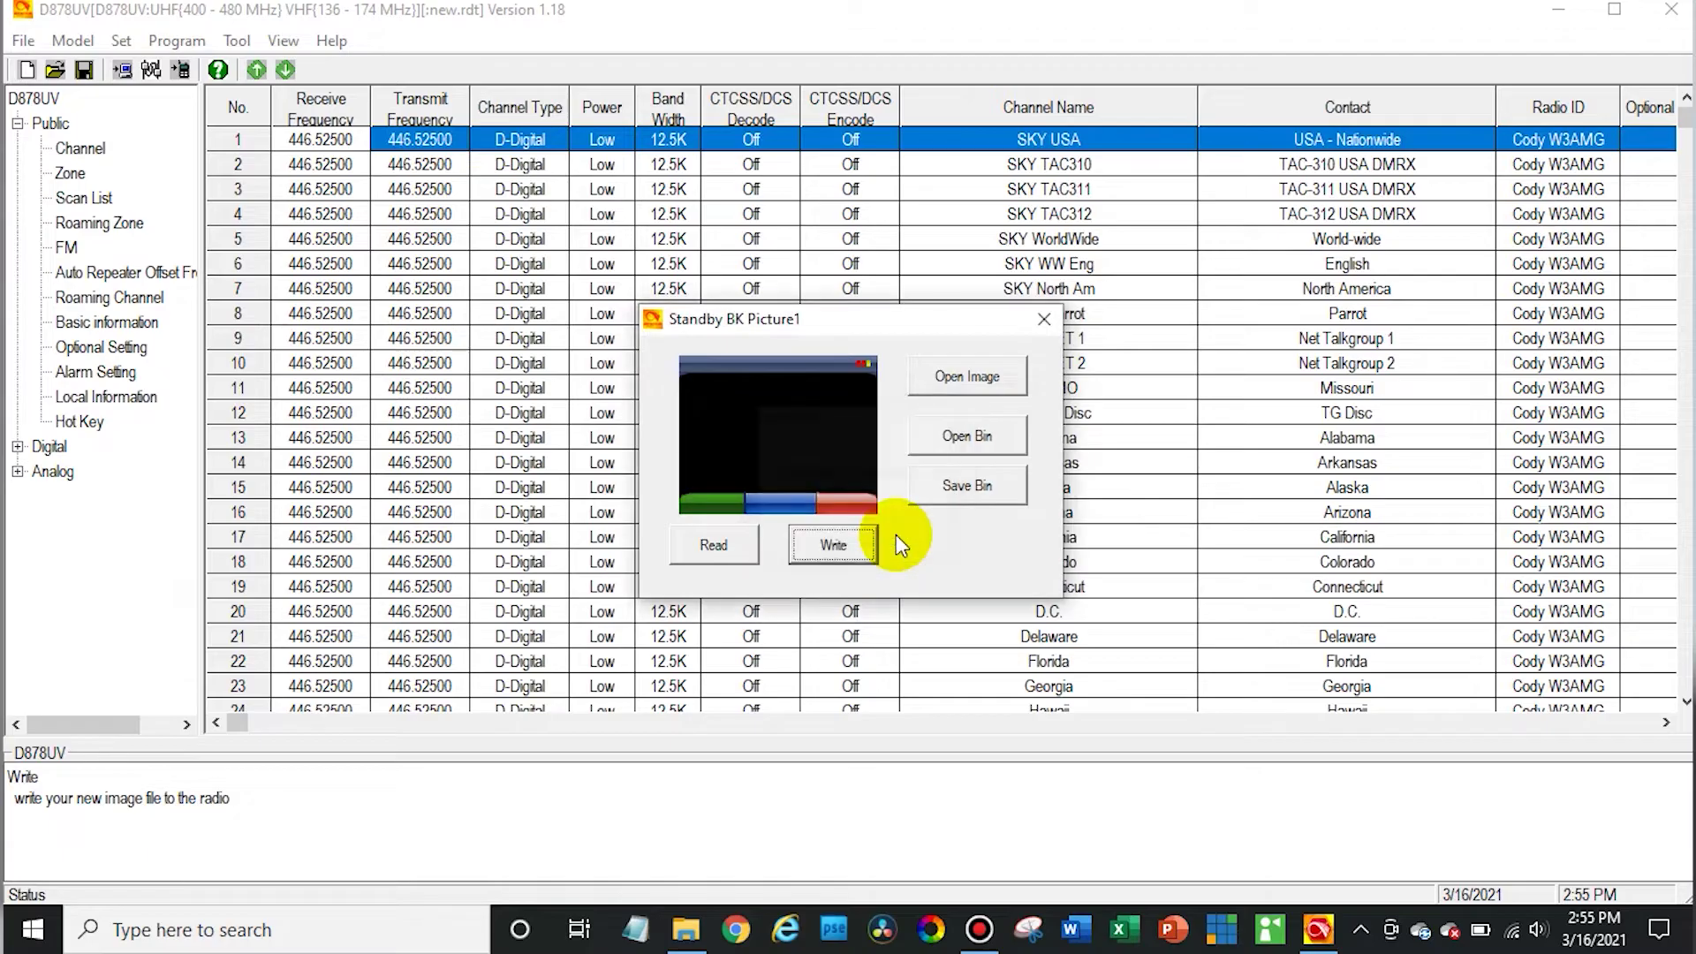
Load the AnyTone background white-black image in Tool > Boot Image
click(1037, 319)
click(242, 44)
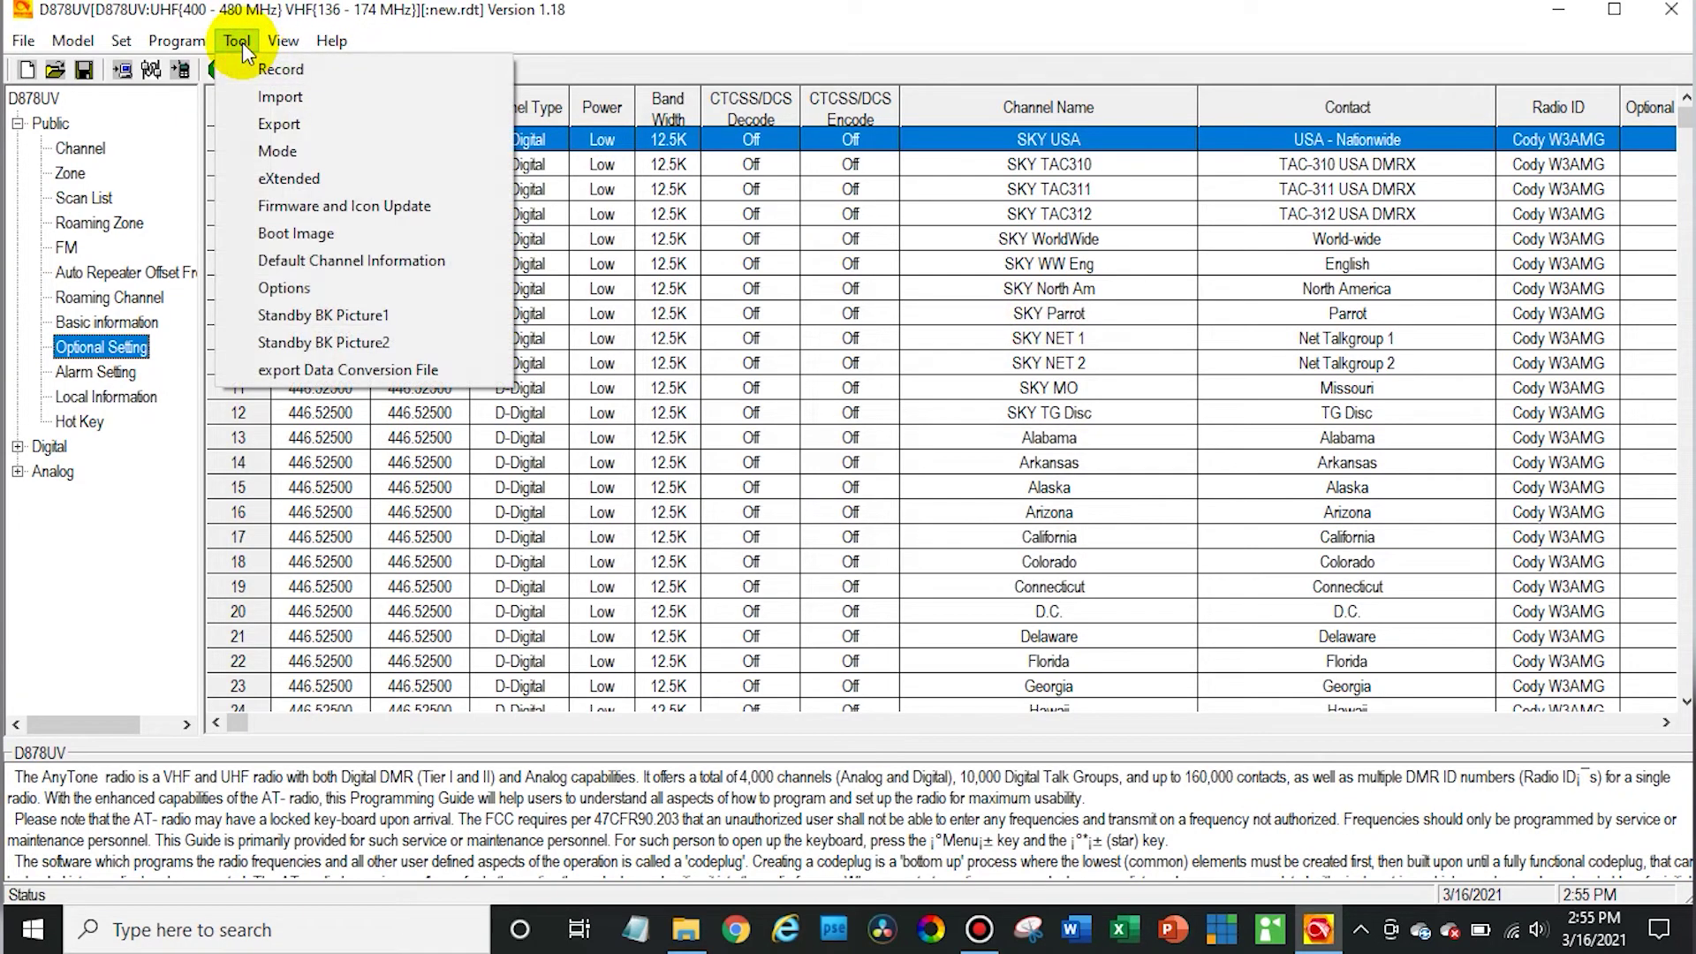
click(300, 232)
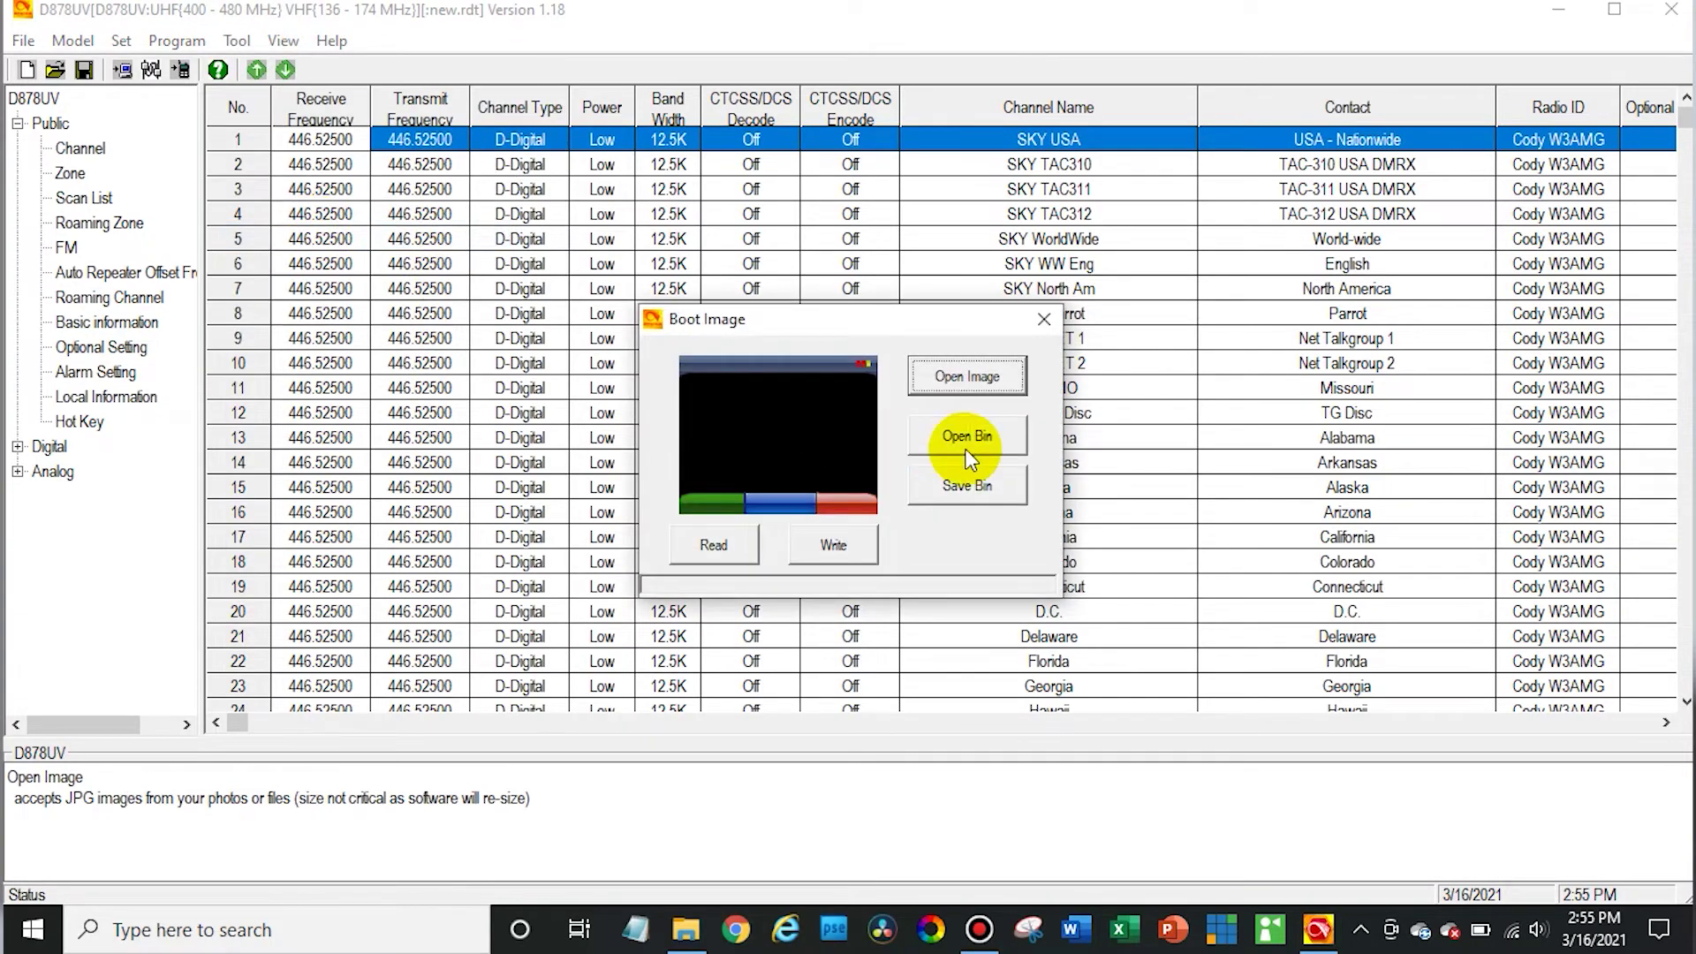
click(955, 375)
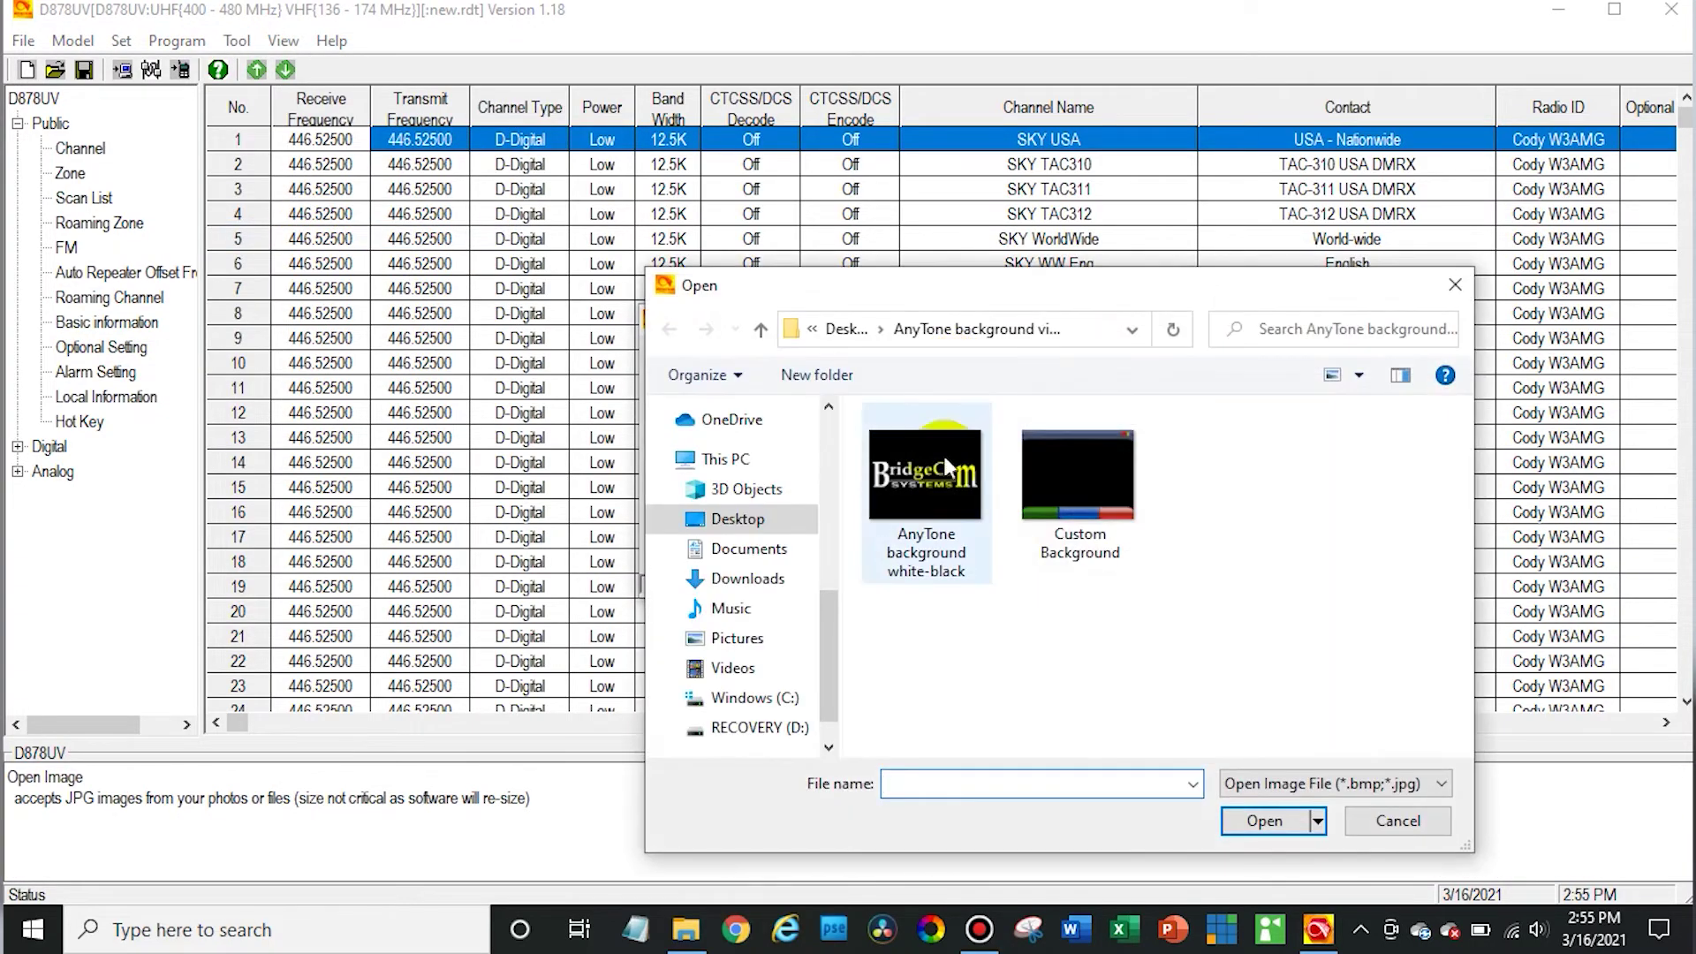
click(928, 472)
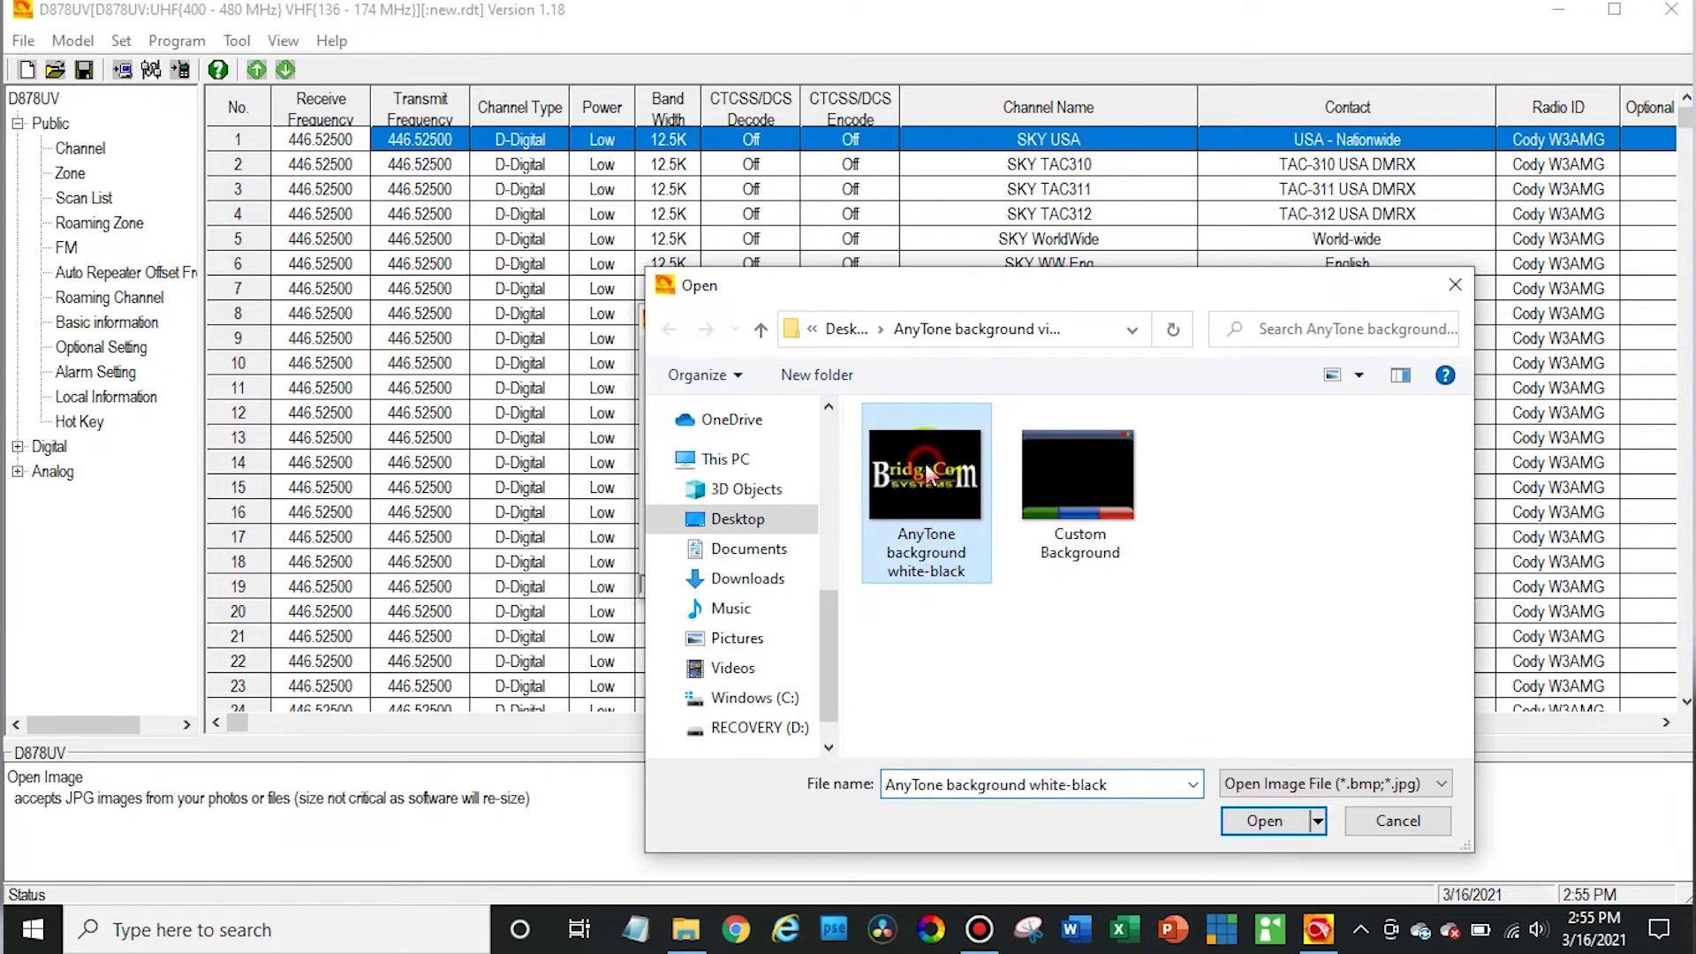
click(1256, 823)
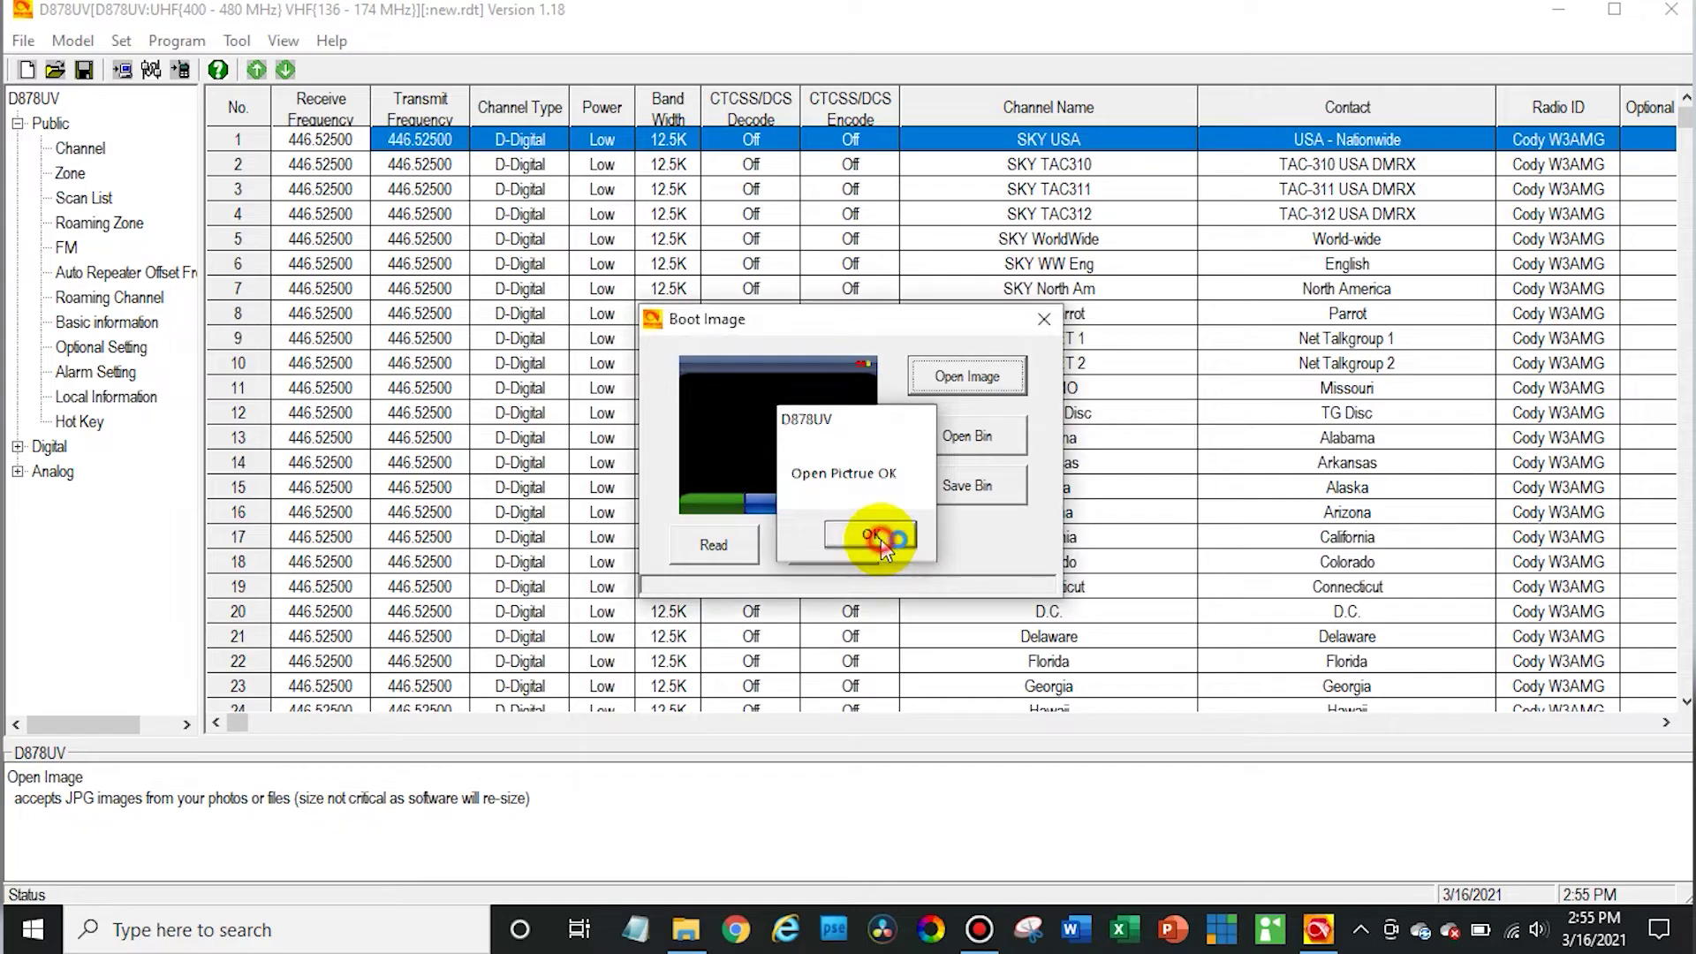
click(882, 540)
Write the BridgeCom boot image to the radio and close the Boot Image window
click(828, 553)
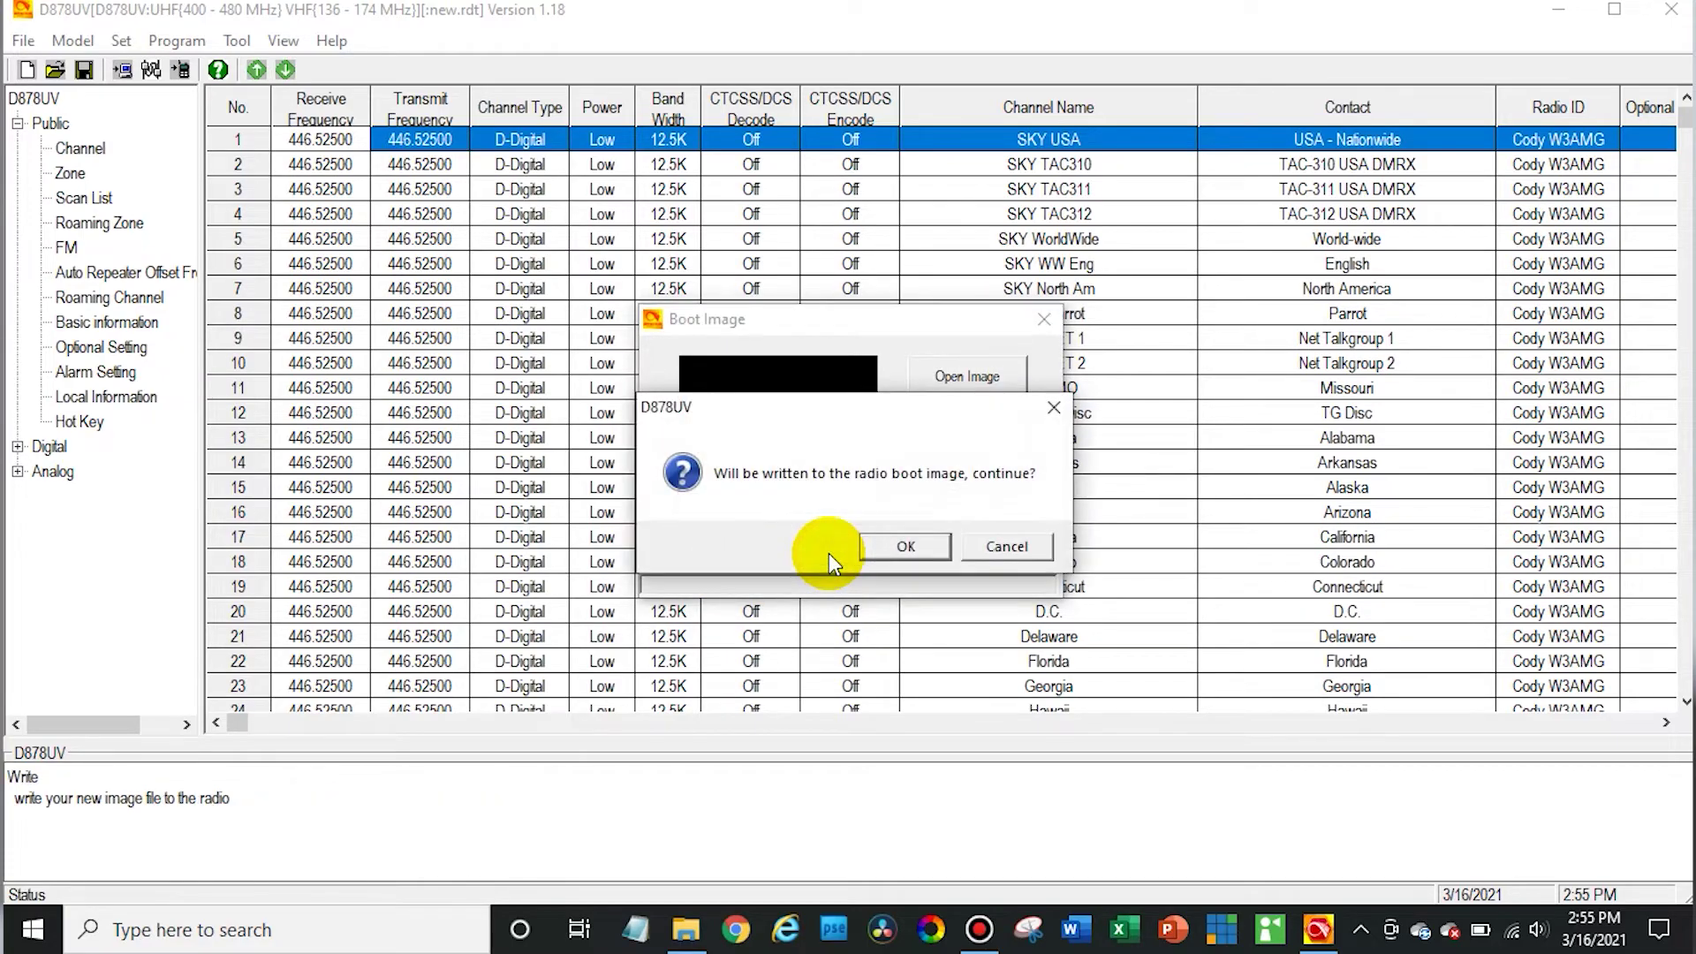
click(903, 556)
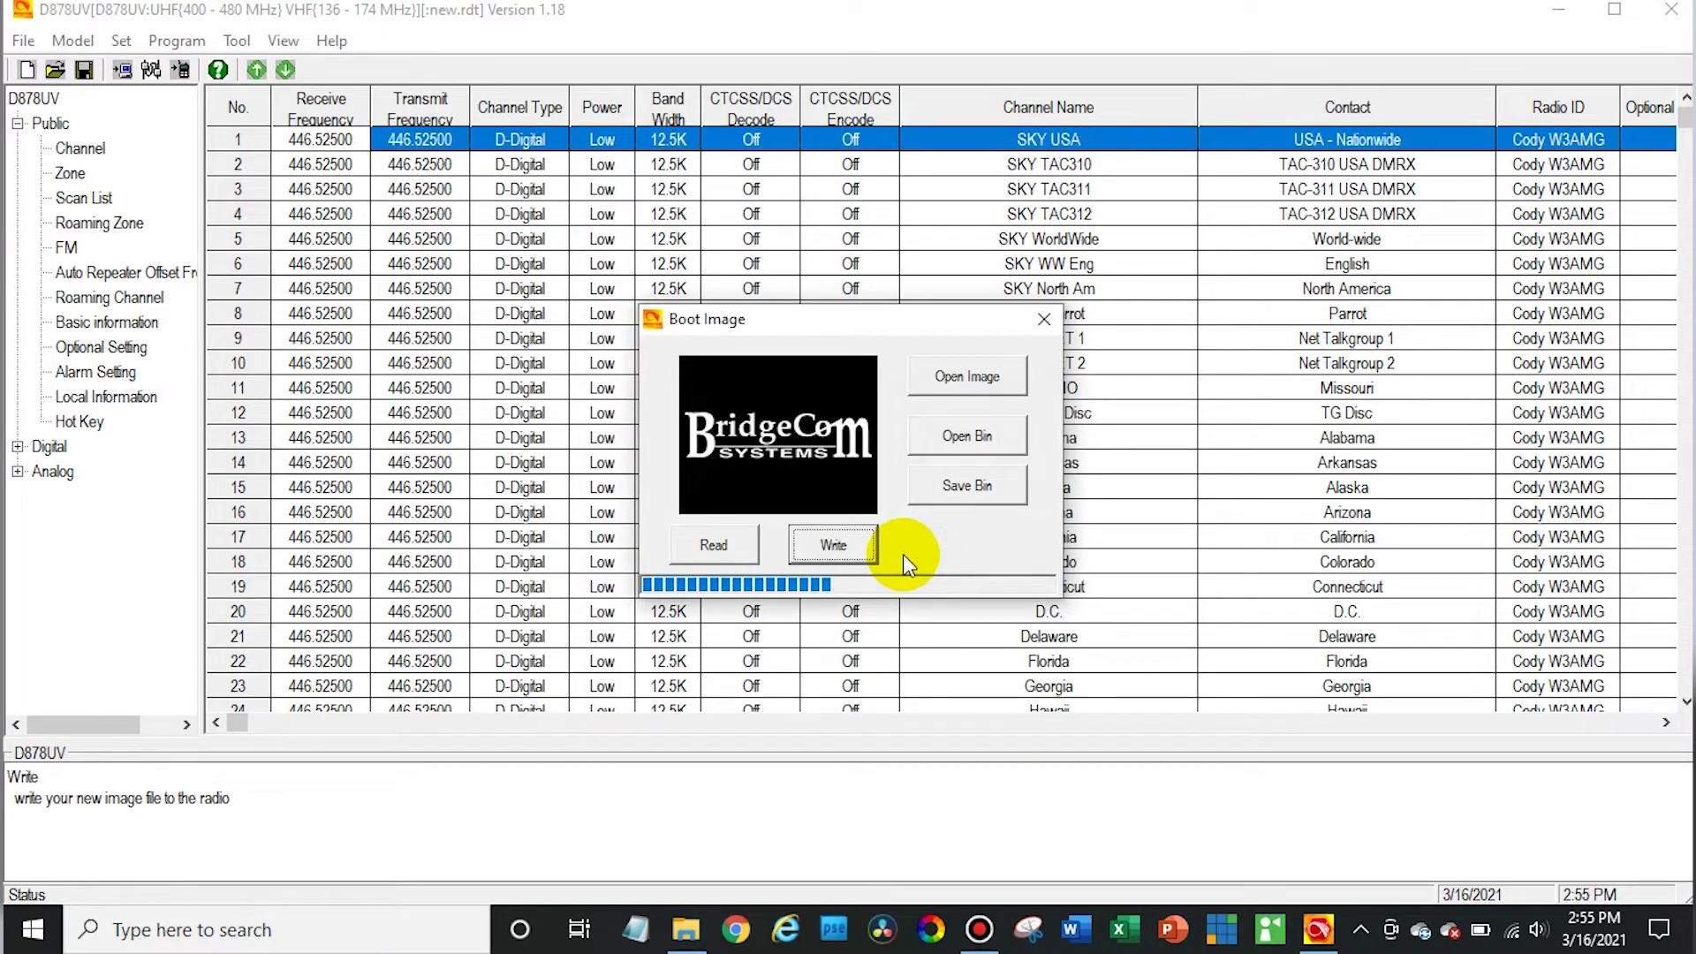
click(903, 553)
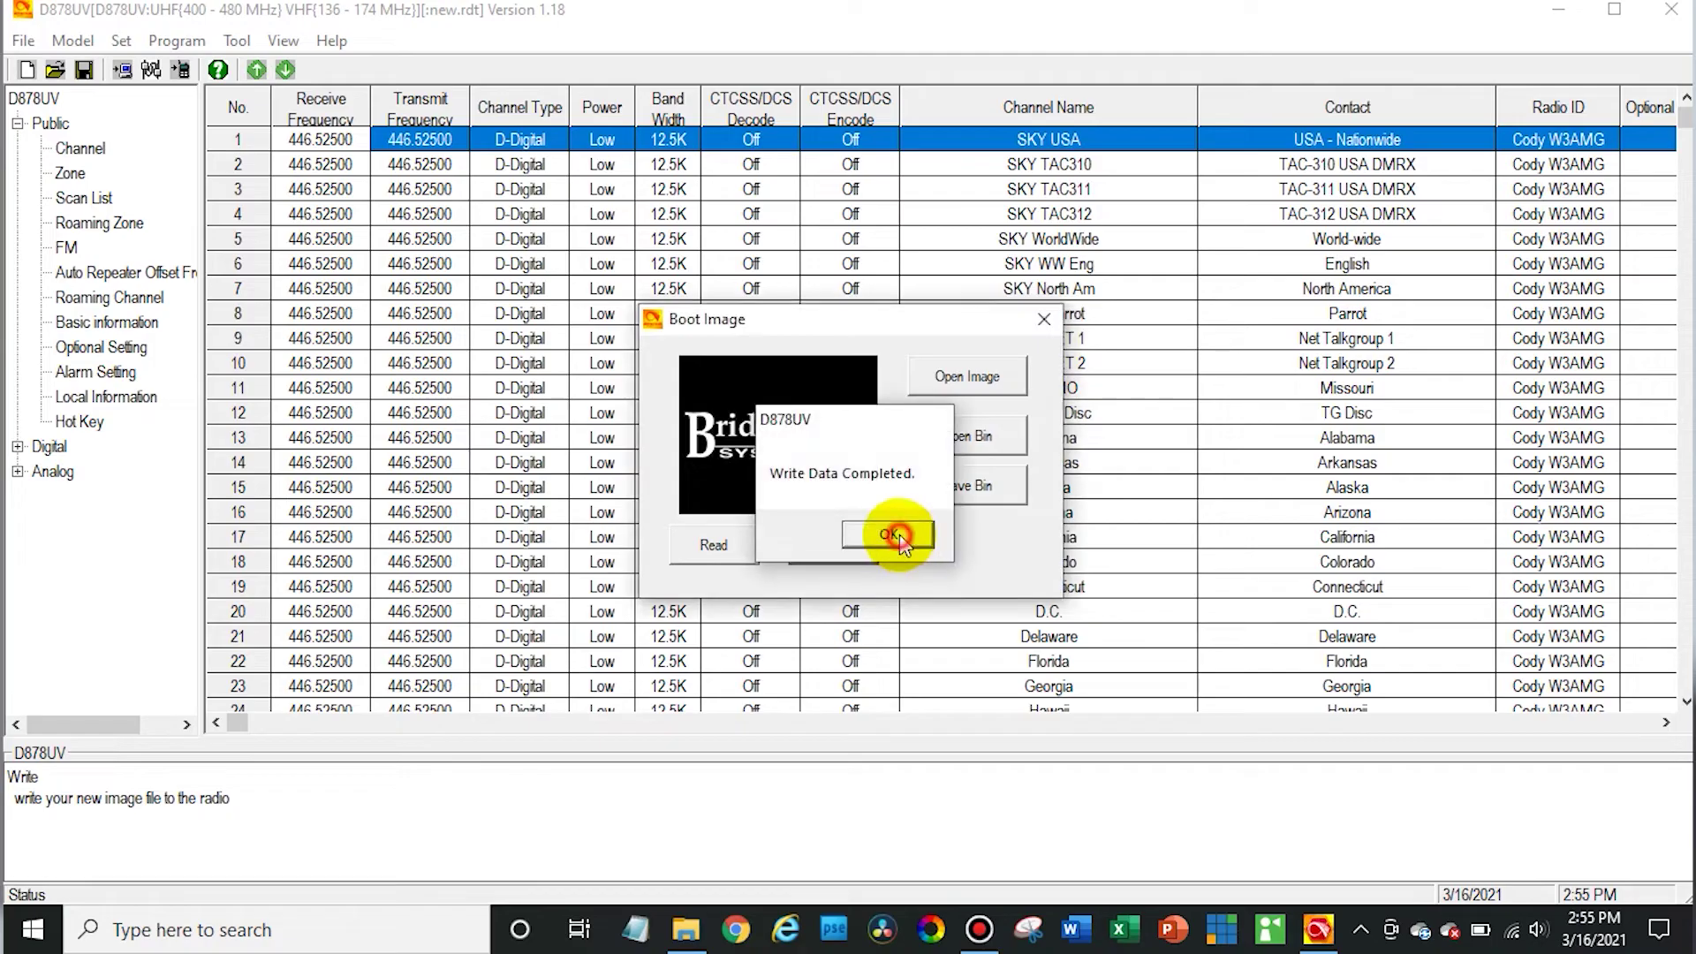
click(1042, 316)
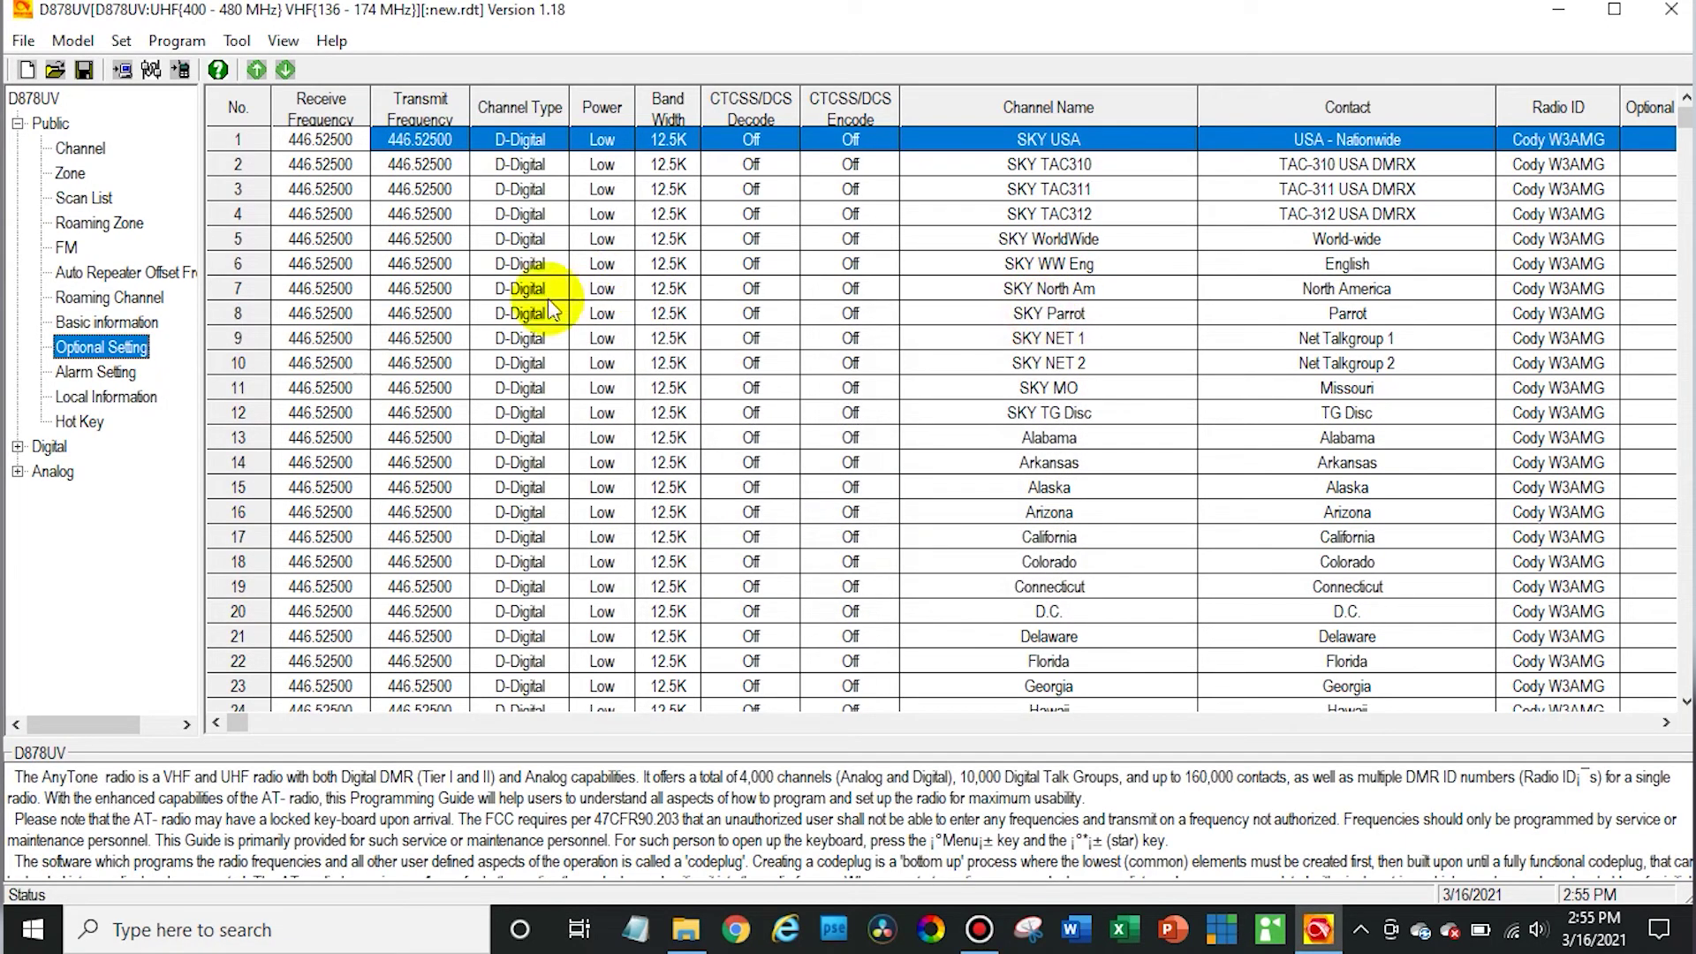
Set A/B Channel Name and Standby Char colours to White, and Standby BK Picture to Custom1
double_click(119, 347)
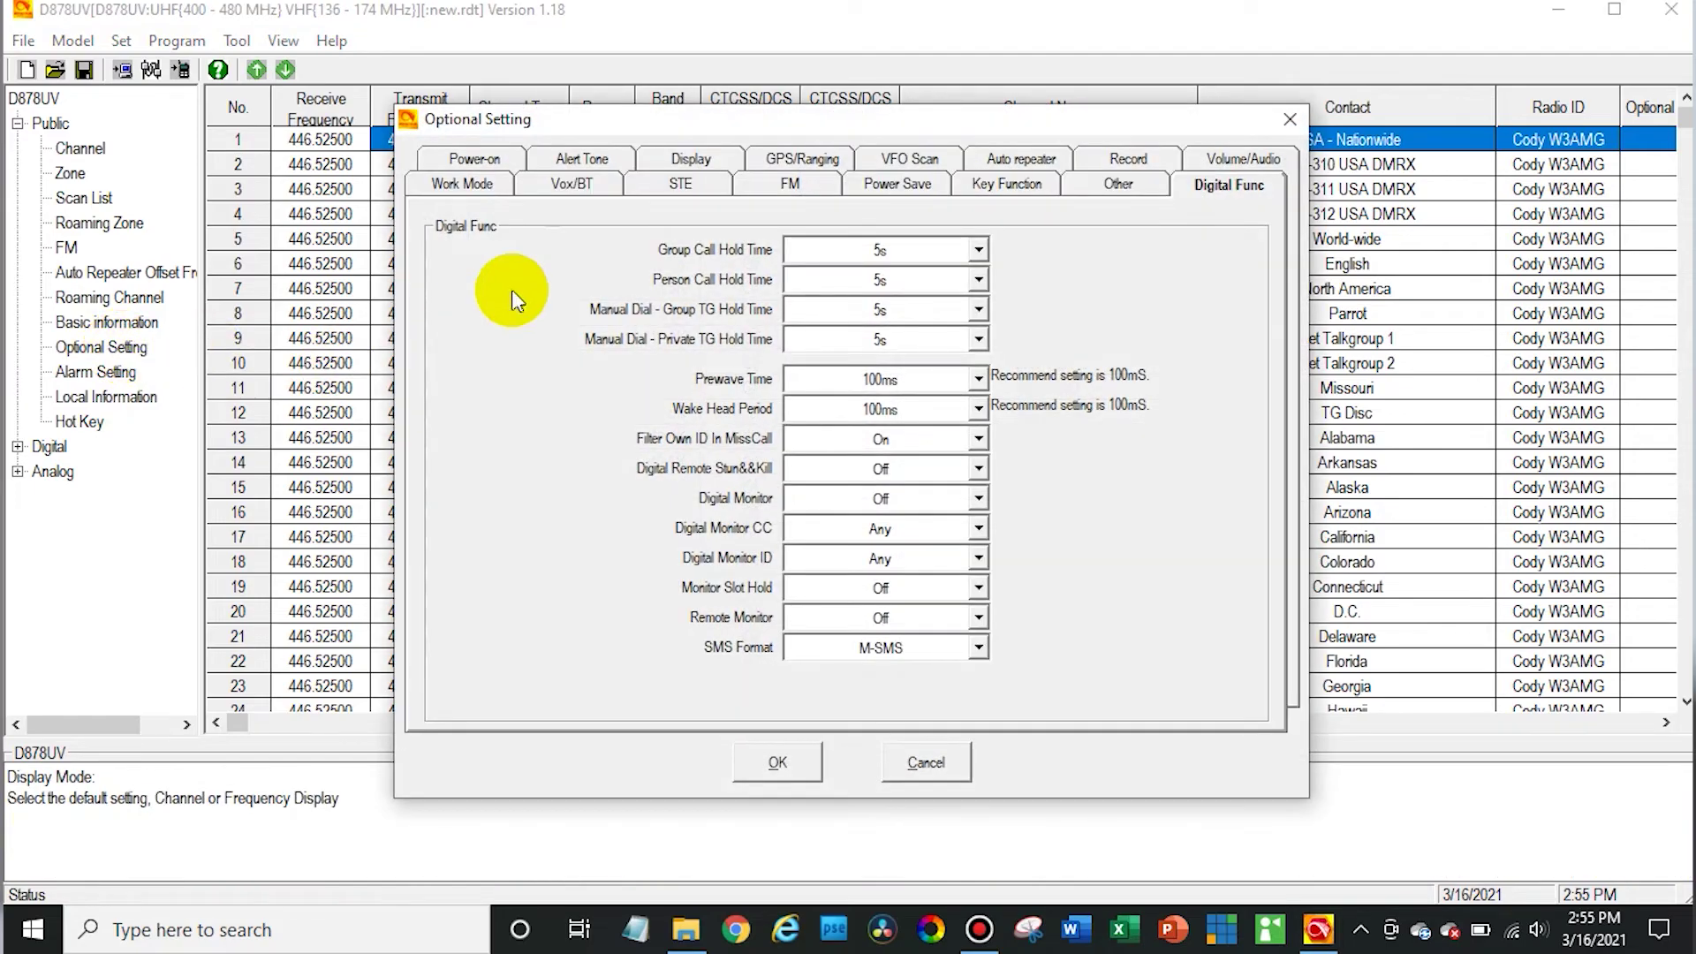
click(674, 162)
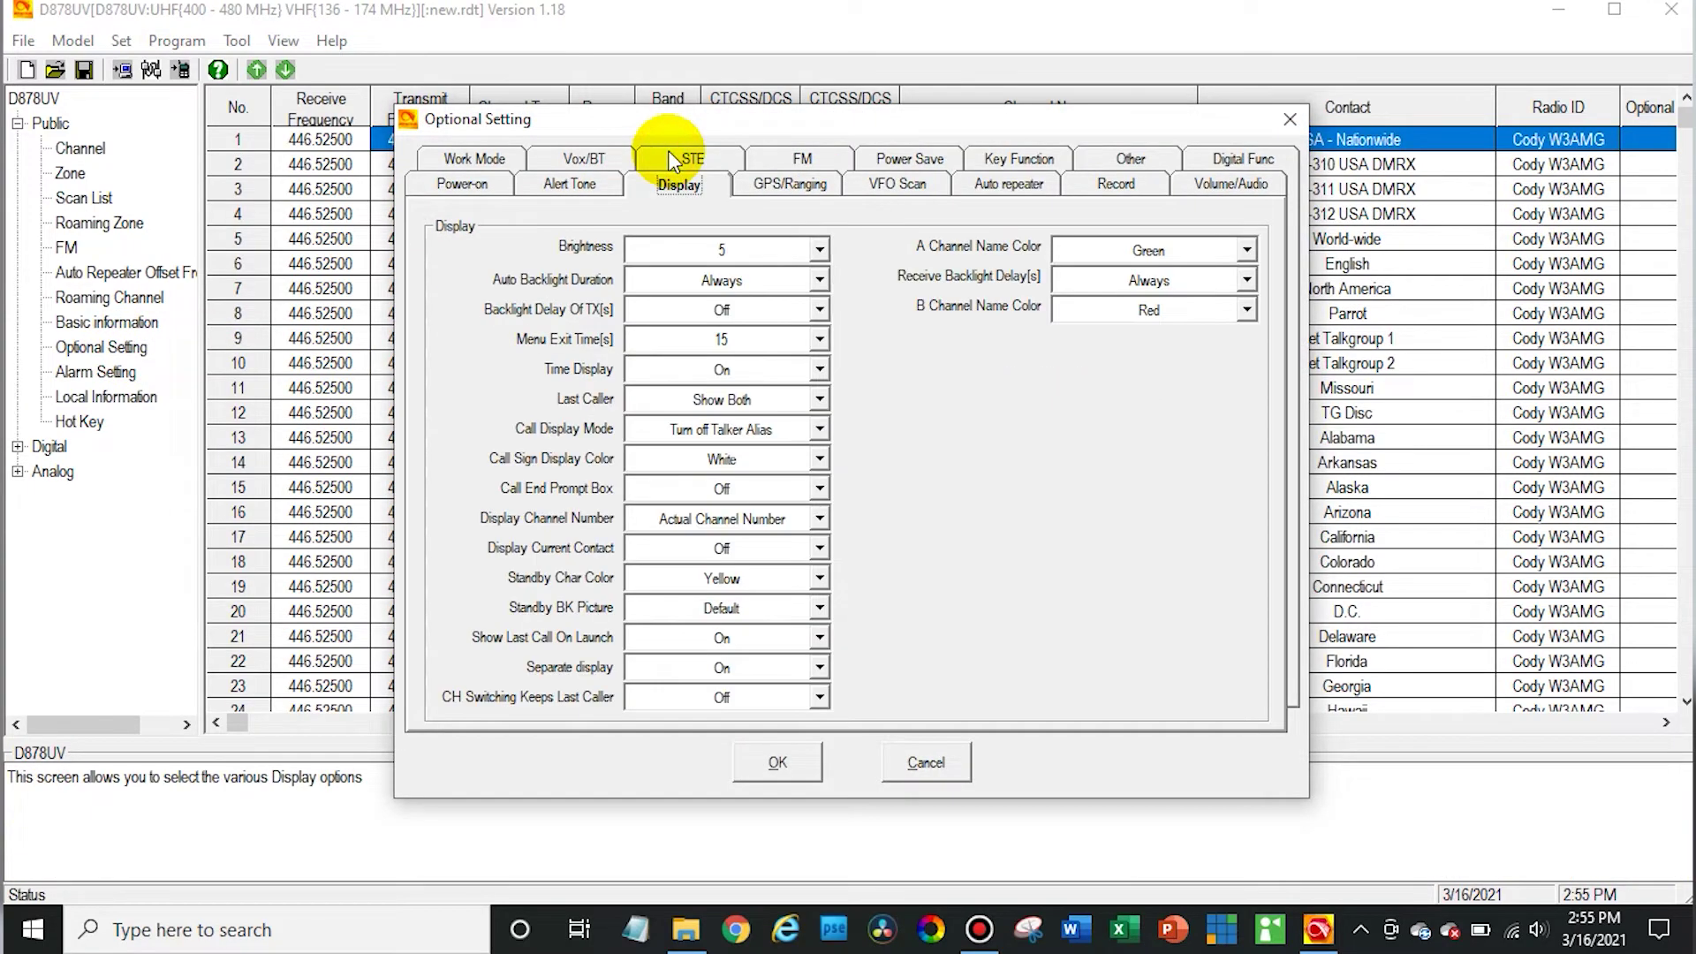
click(1115, 250)
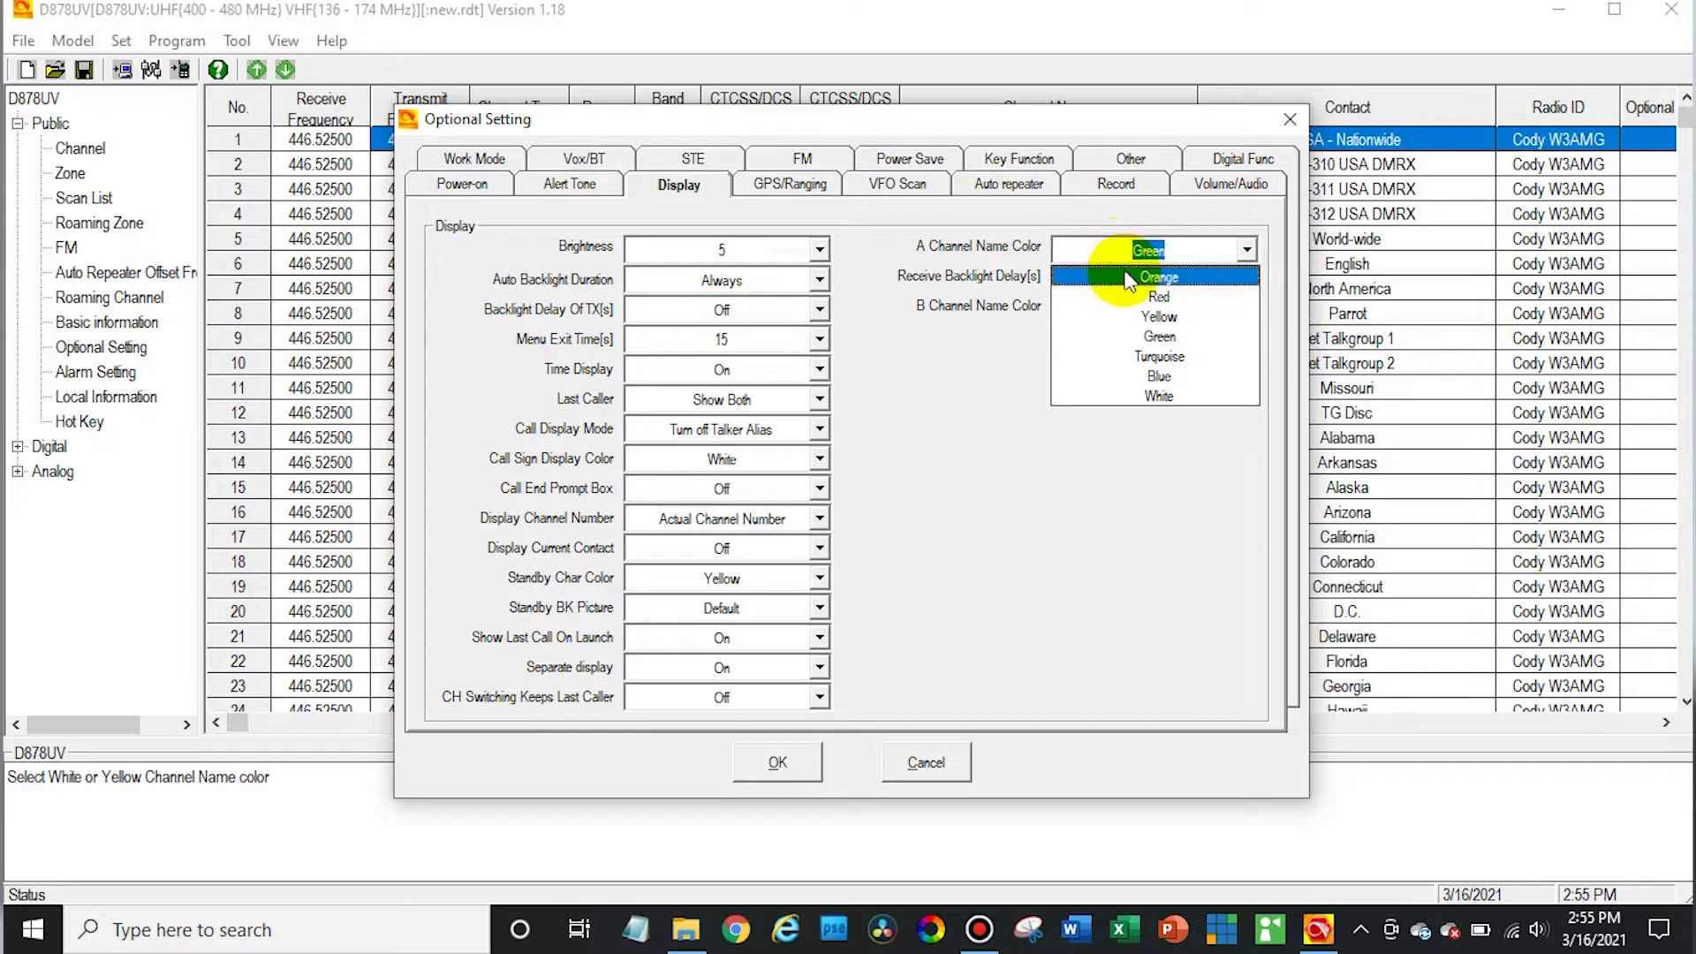
click(1145, 394)
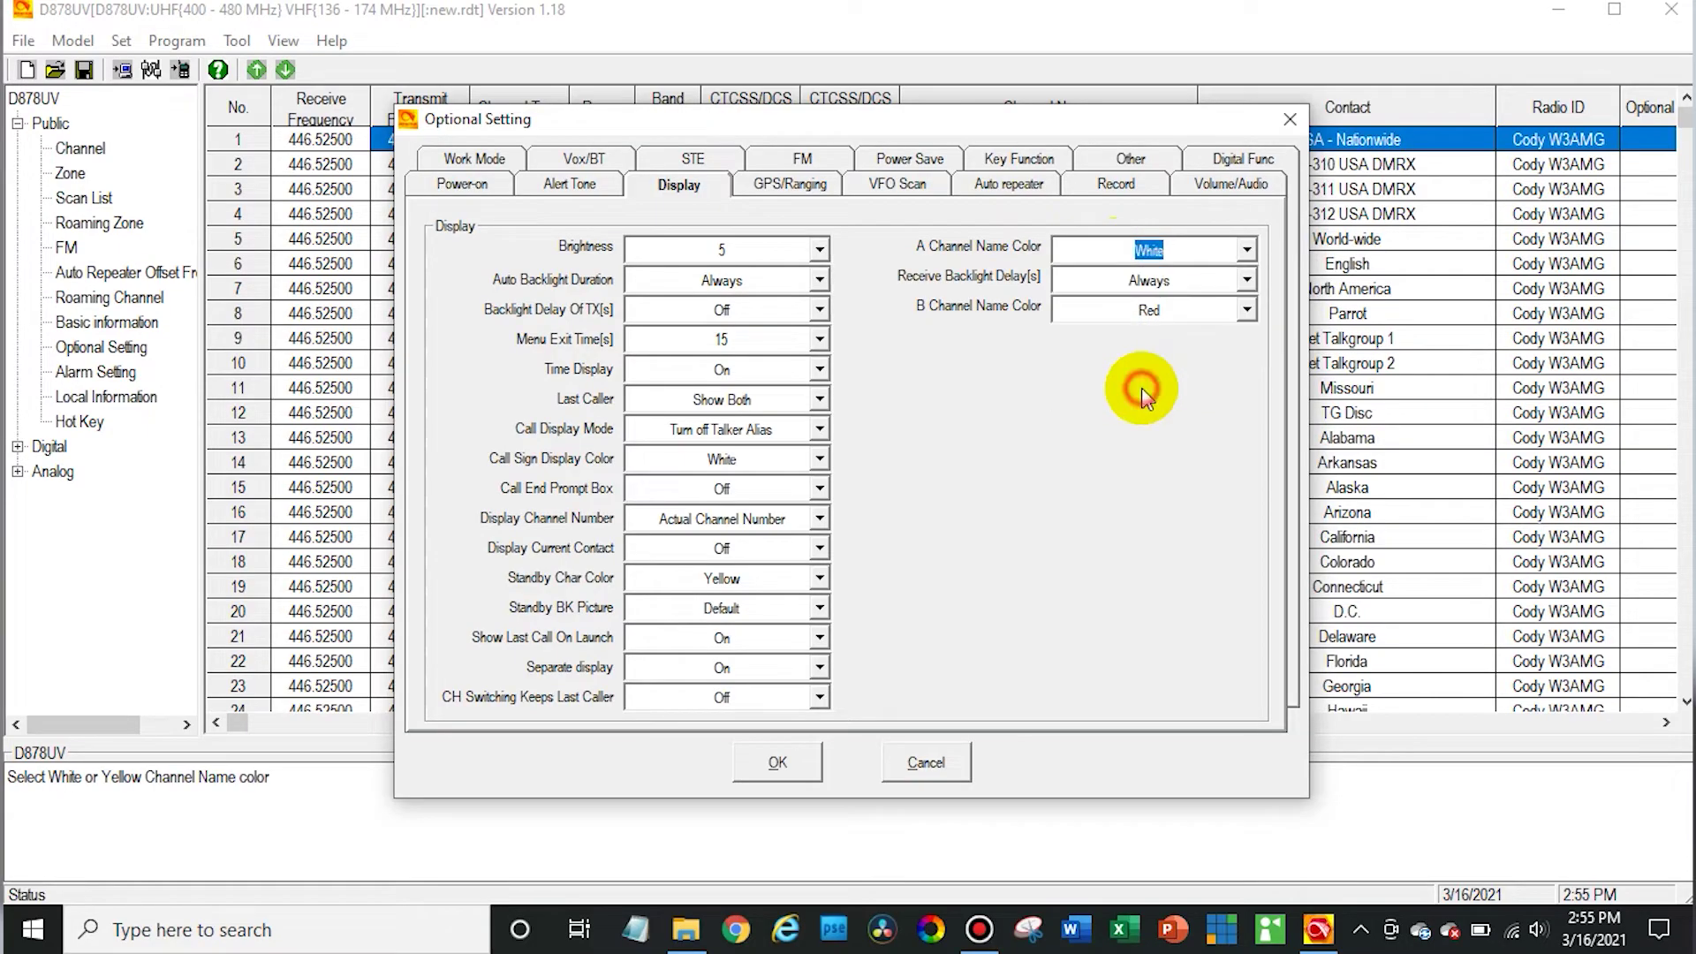
click(1114, 309)
click(1139, 455)
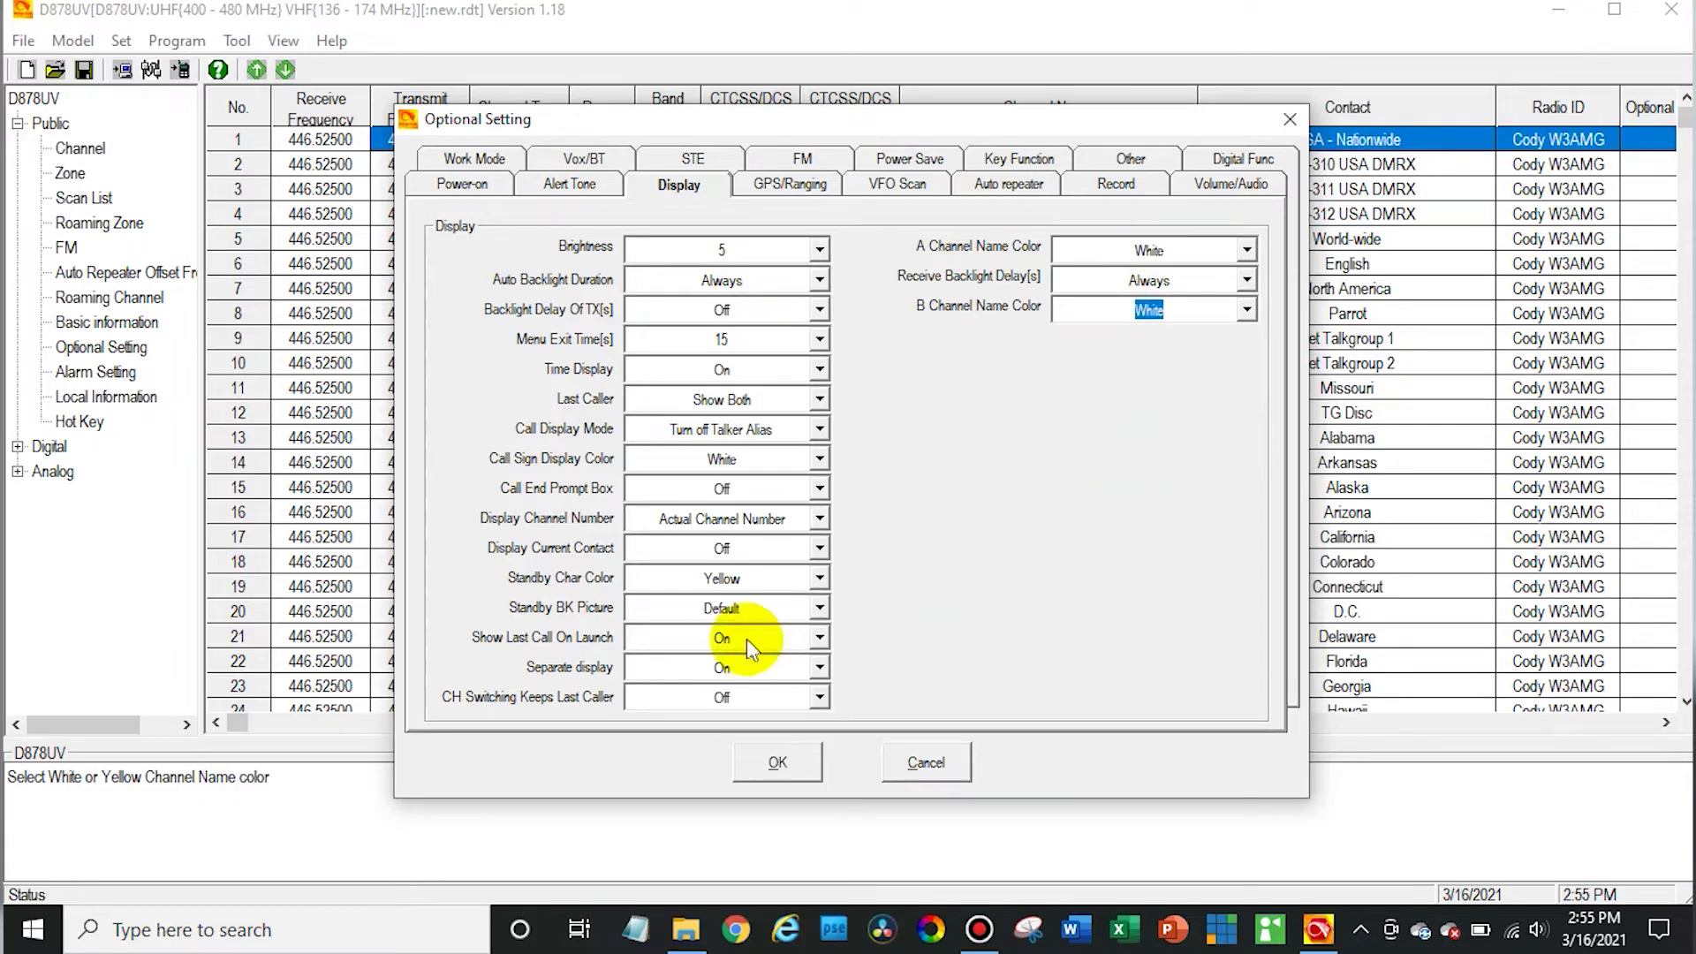
click(745, 578)
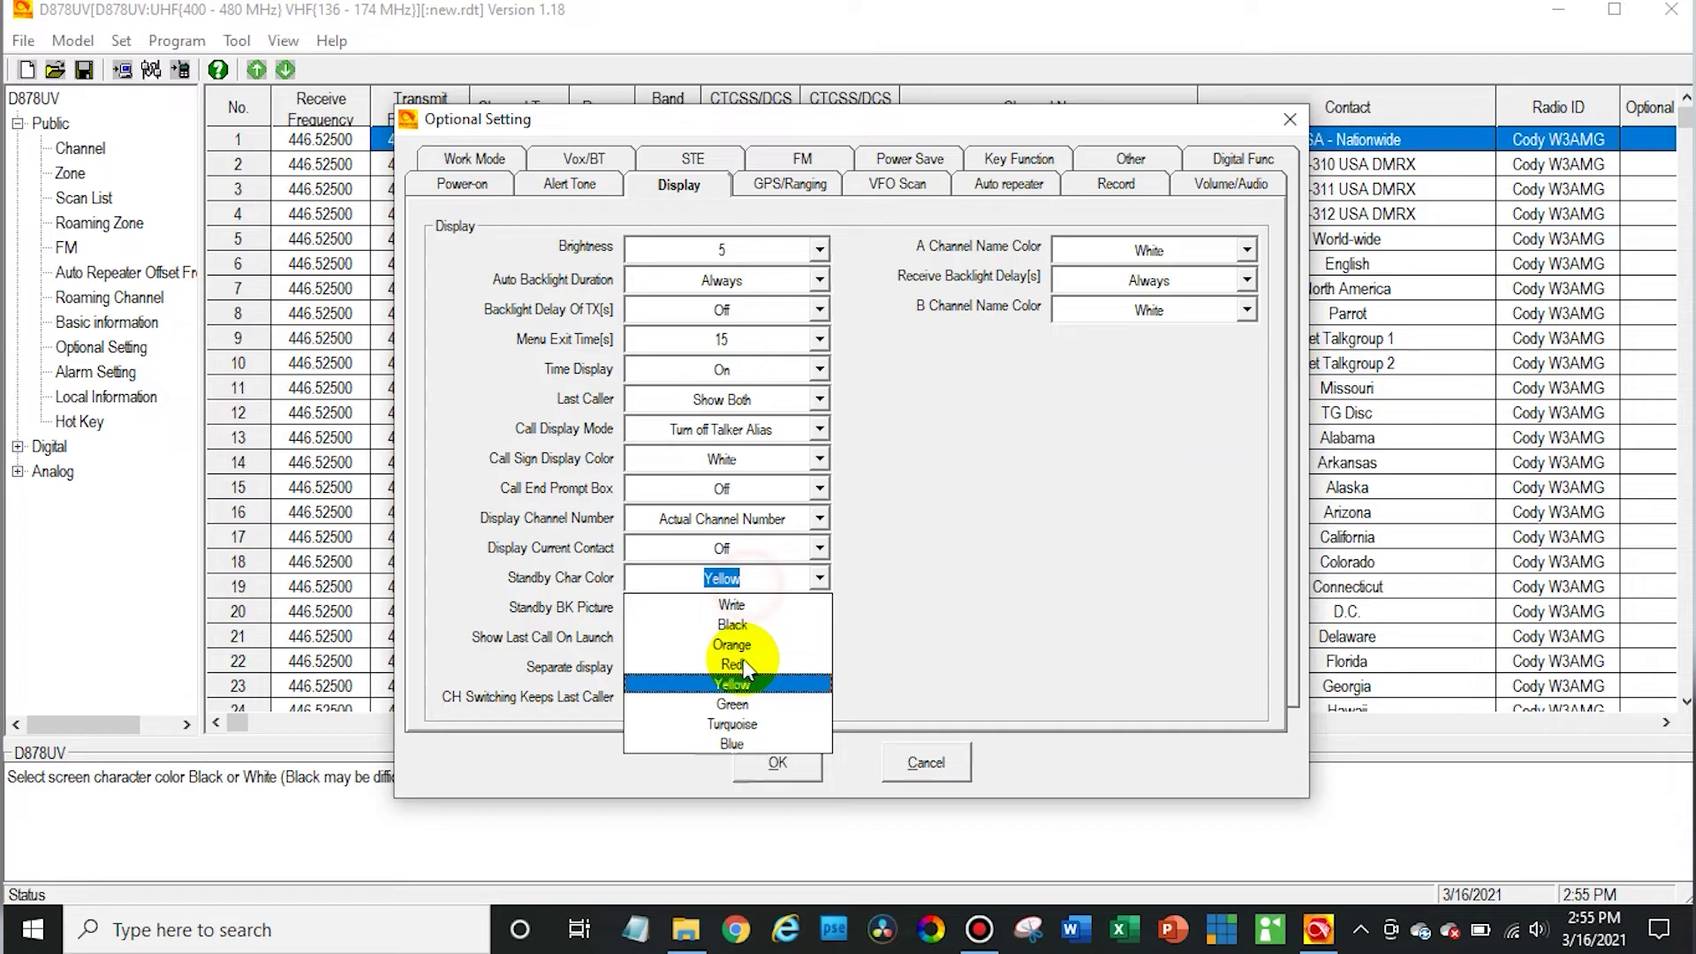
click(747, 605)
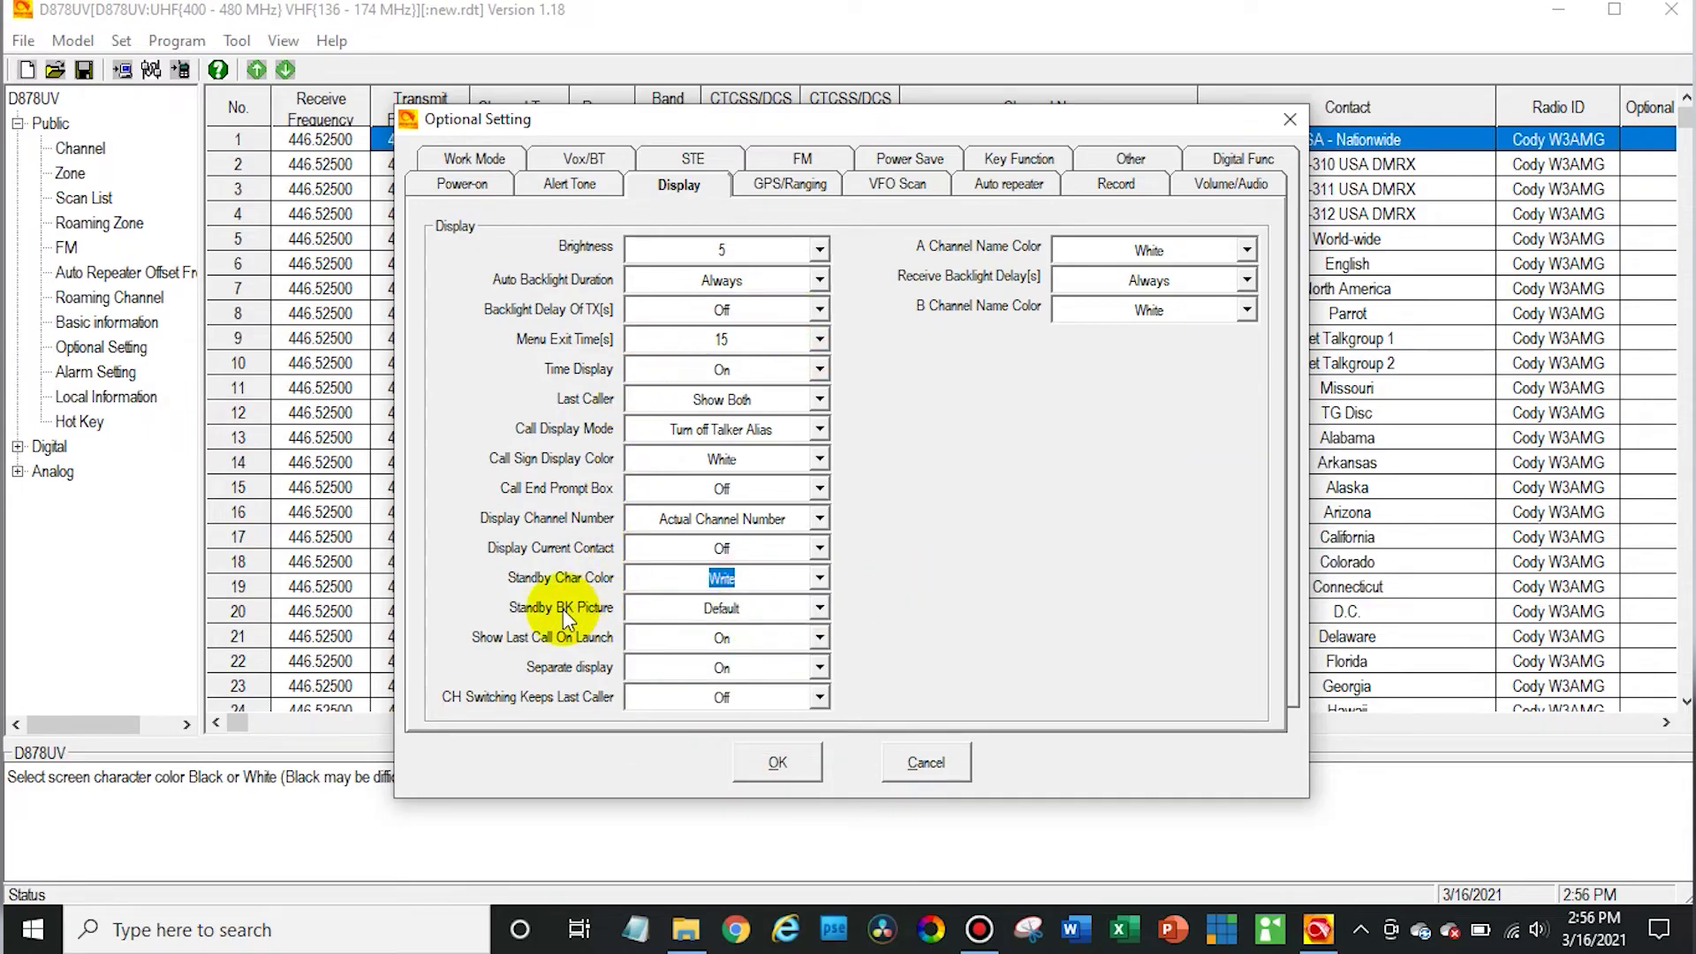
click(650, 608)
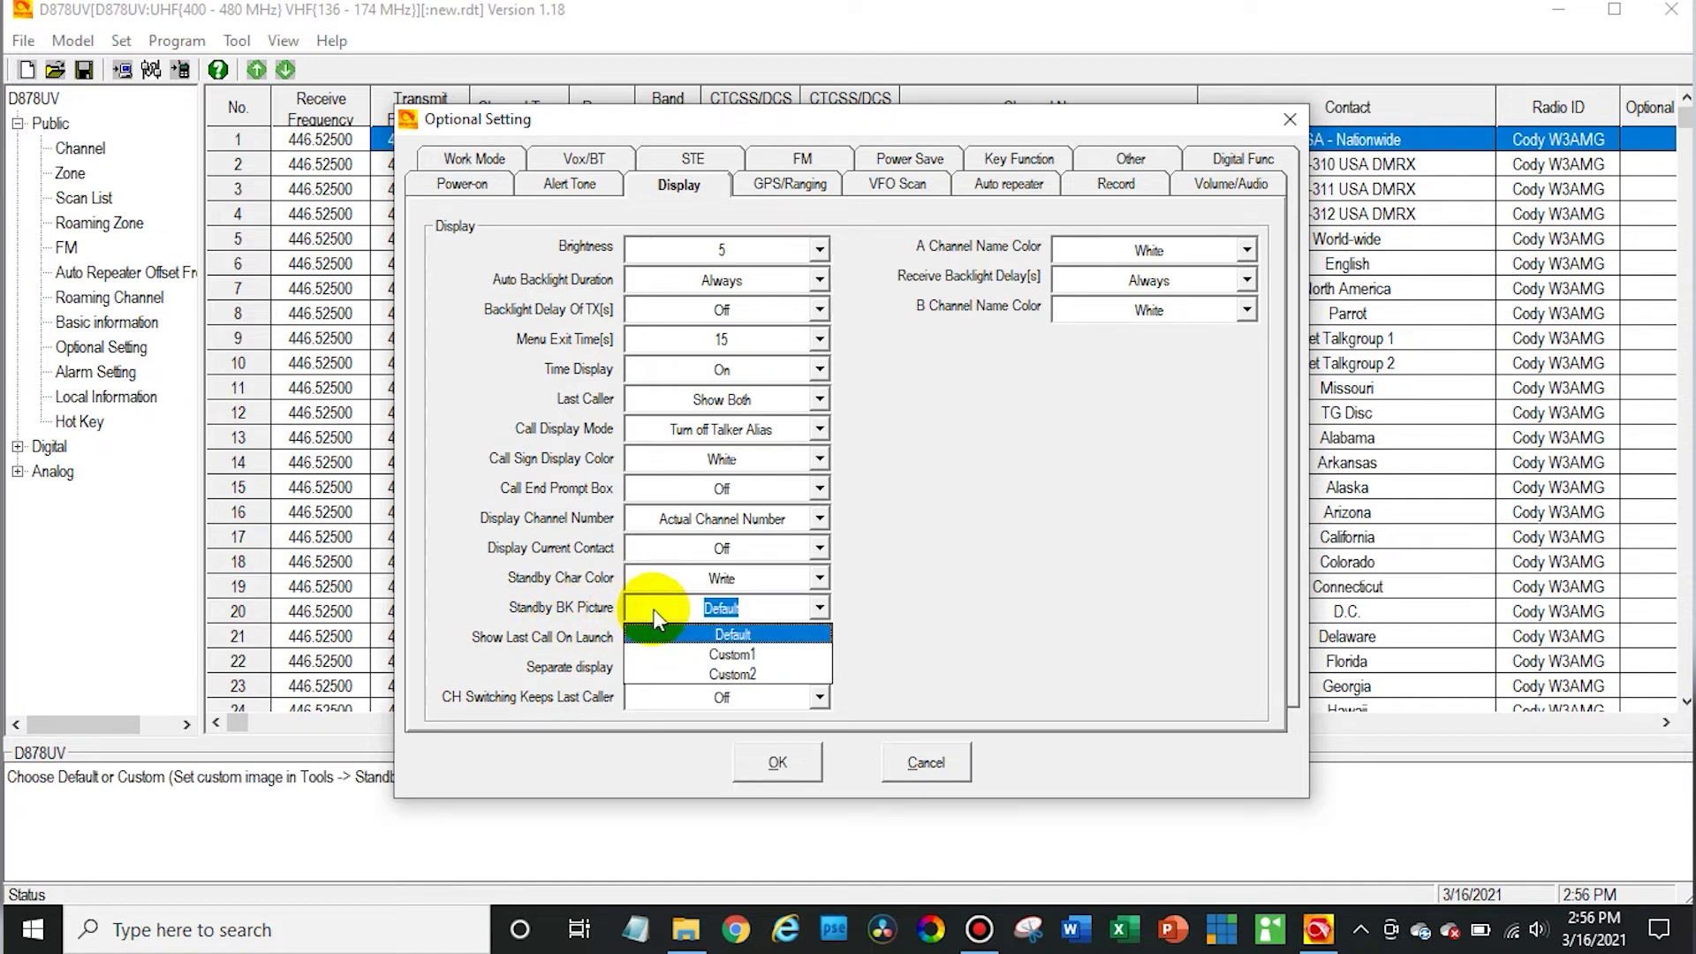
click(802, 655)
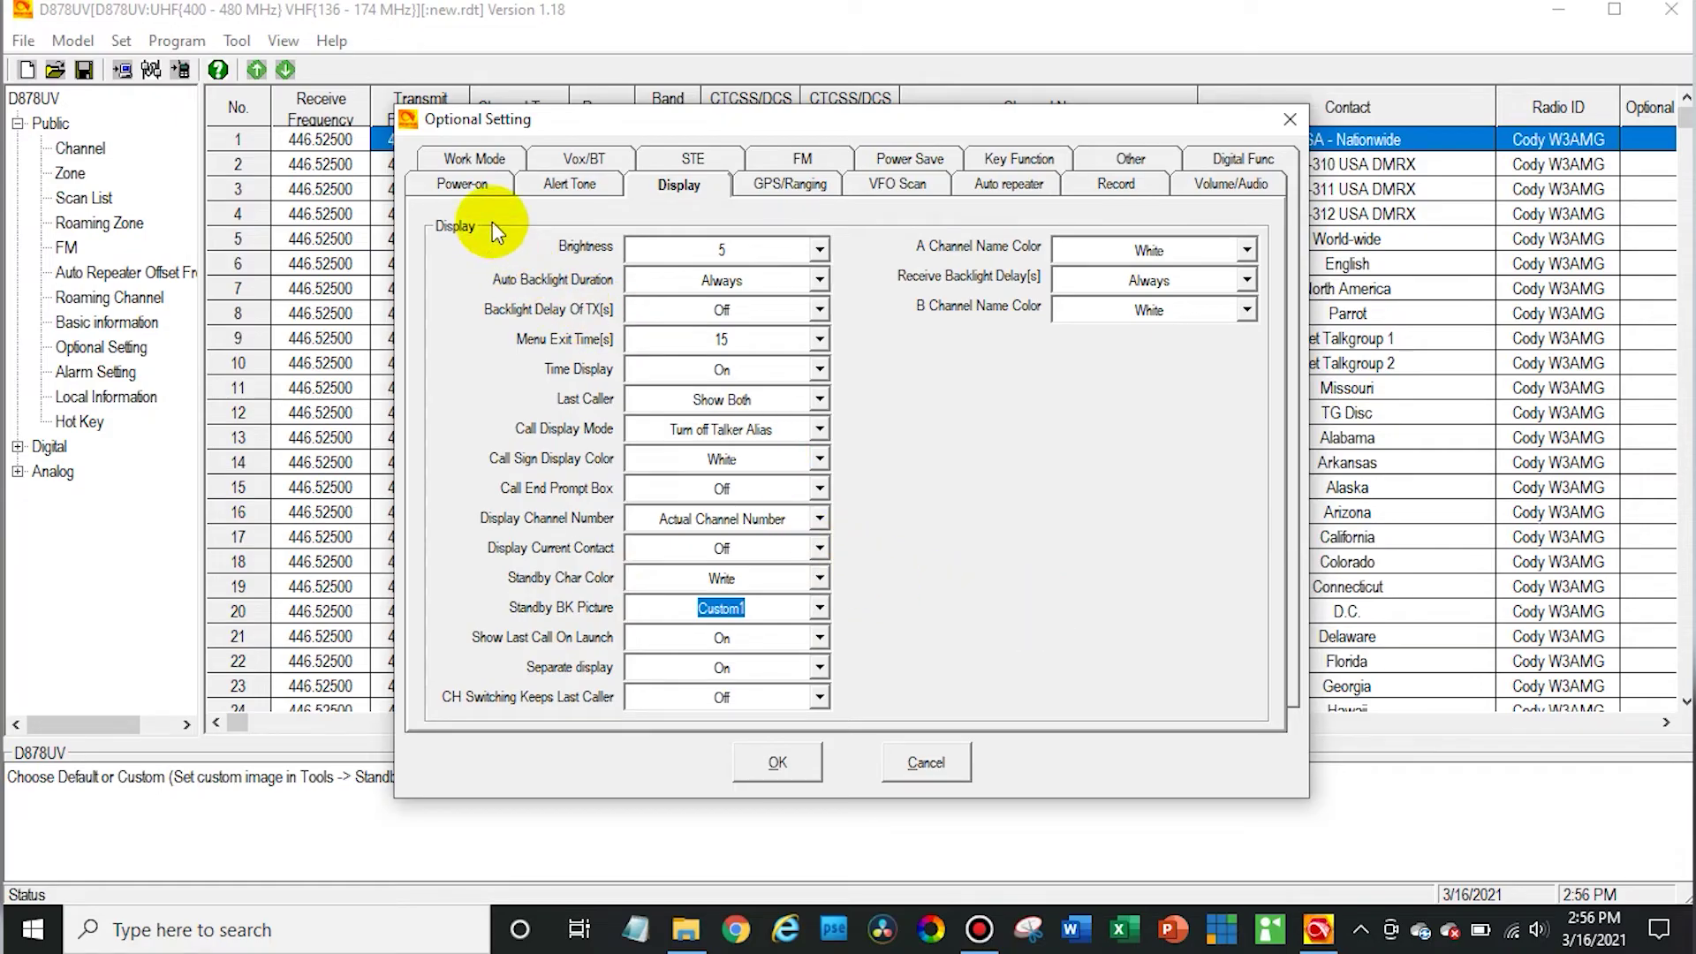
Set Power-on Interface to Custom Picture and save the Optional Setting dialog
click(477, 187)
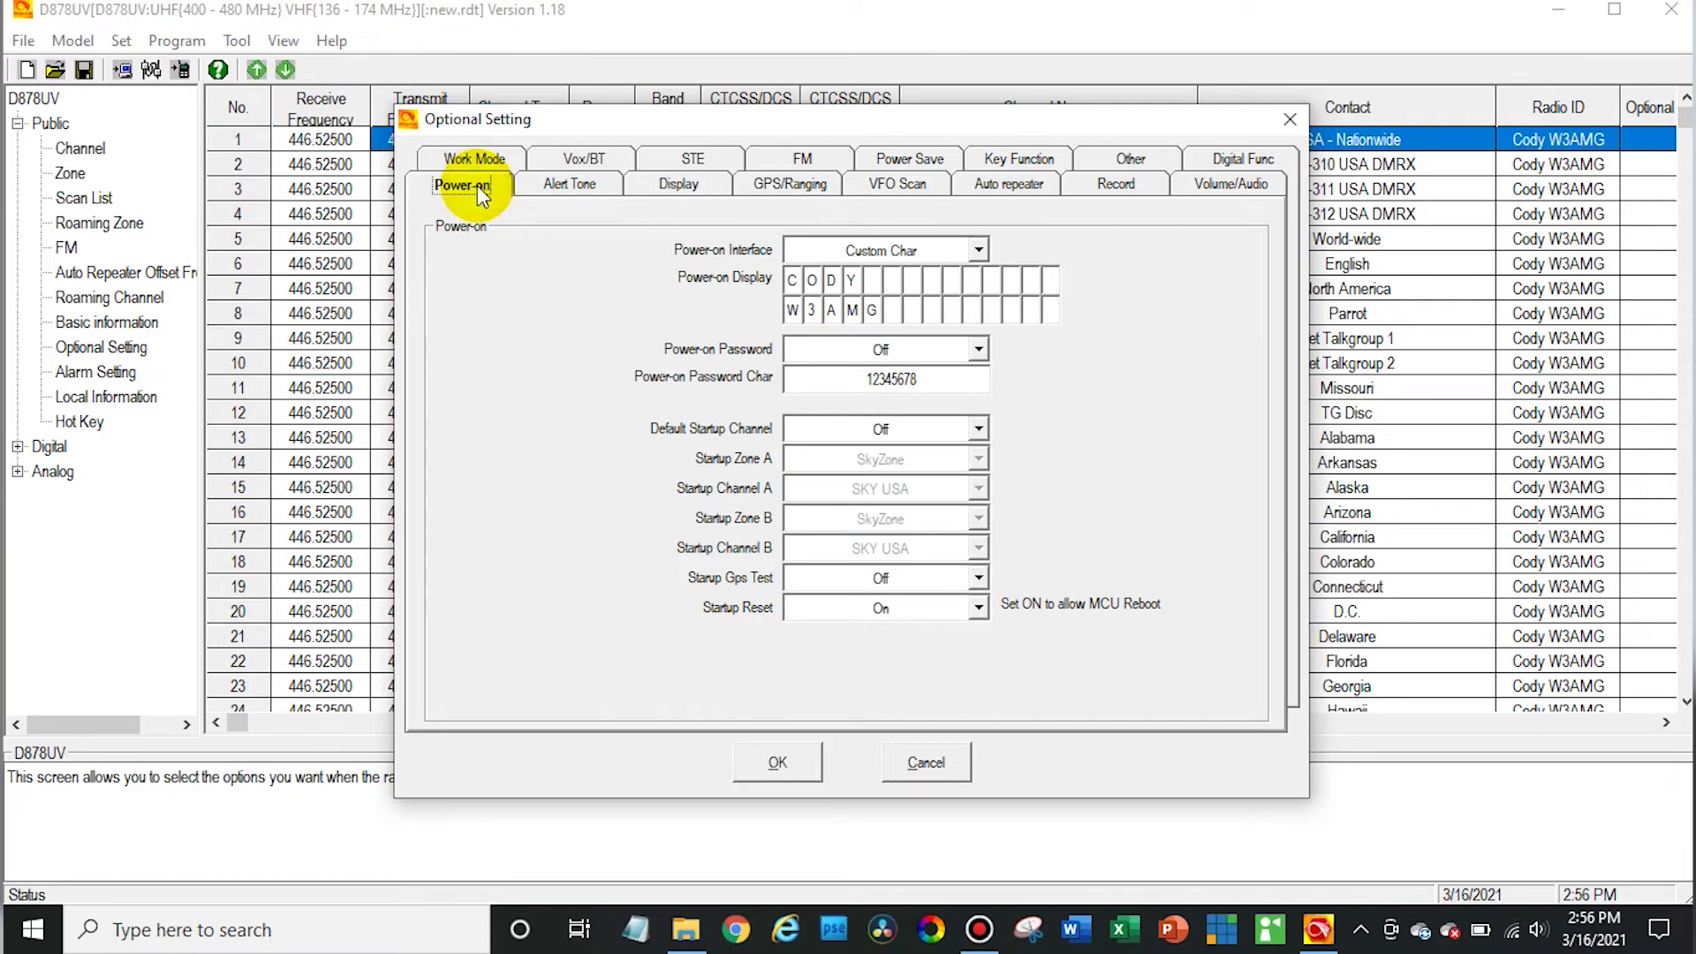
click(941, 250)
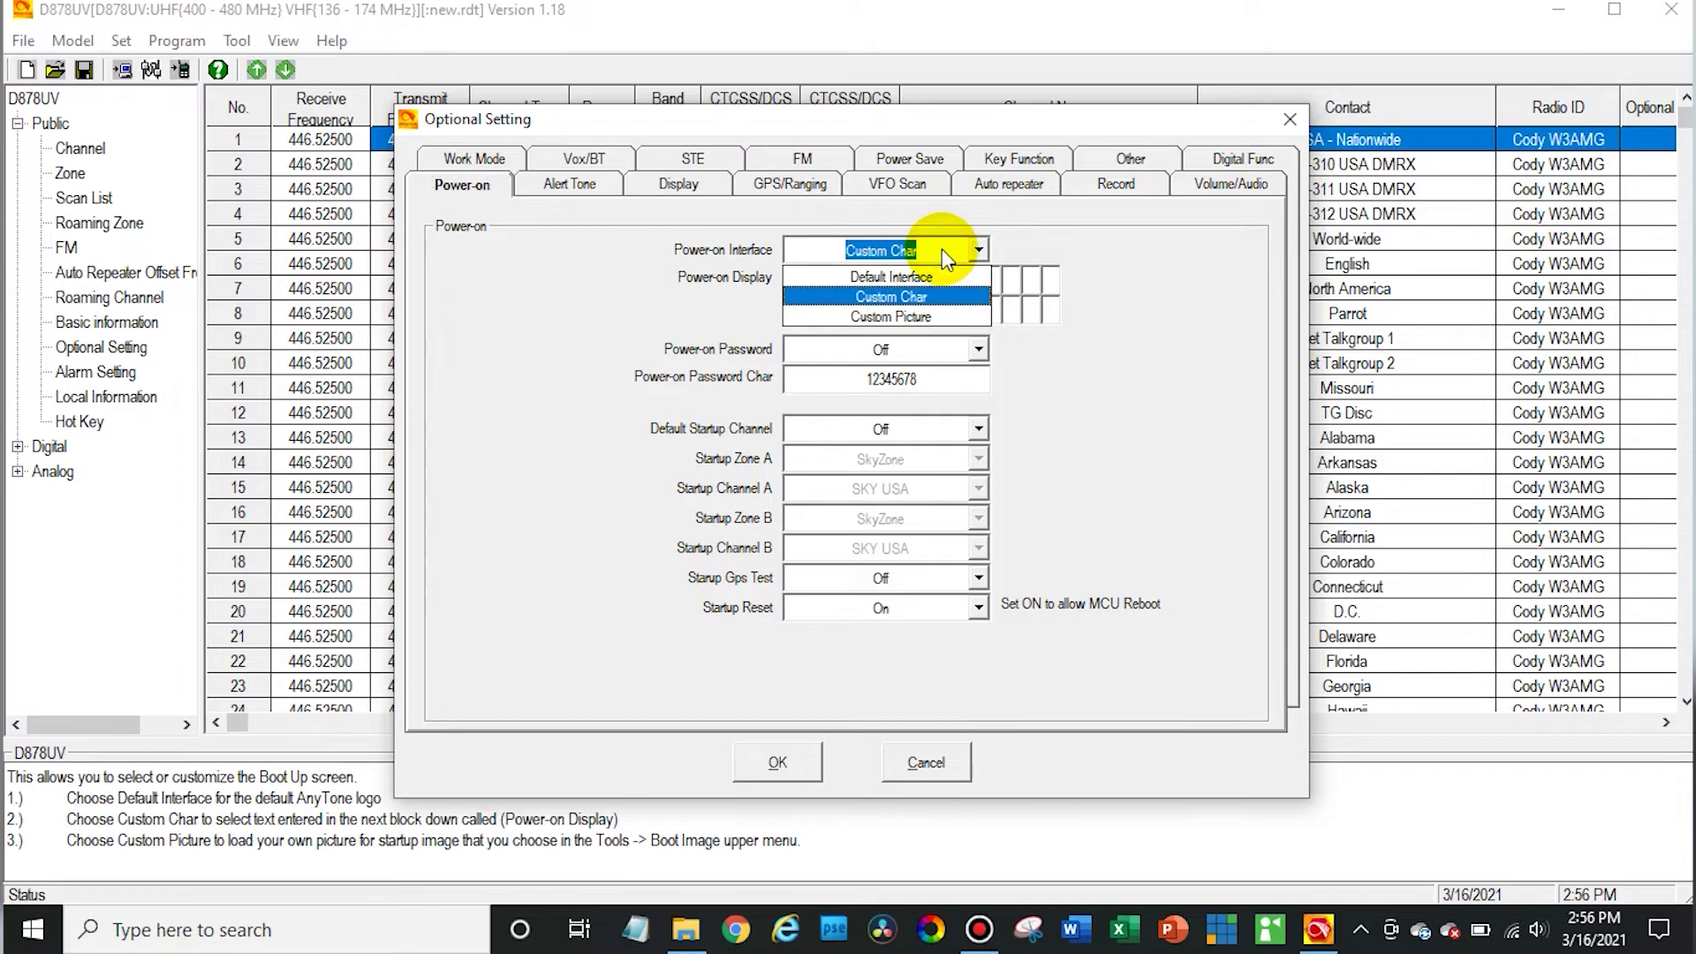
click(914, 320)
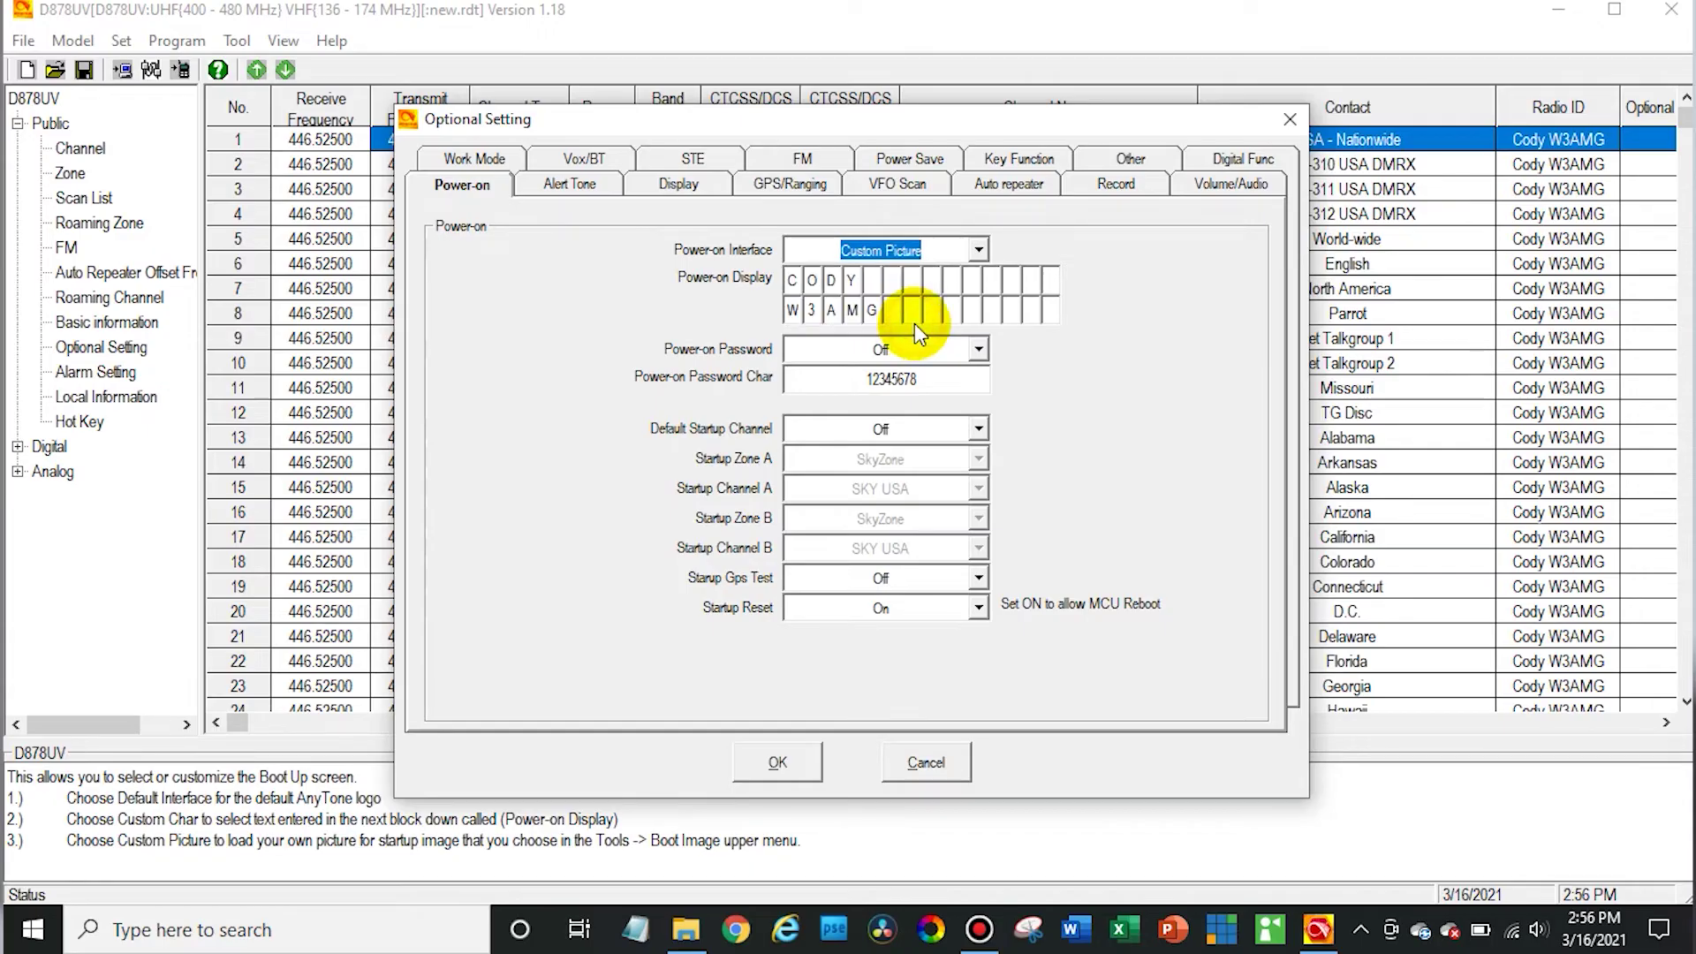
click(768, 761)
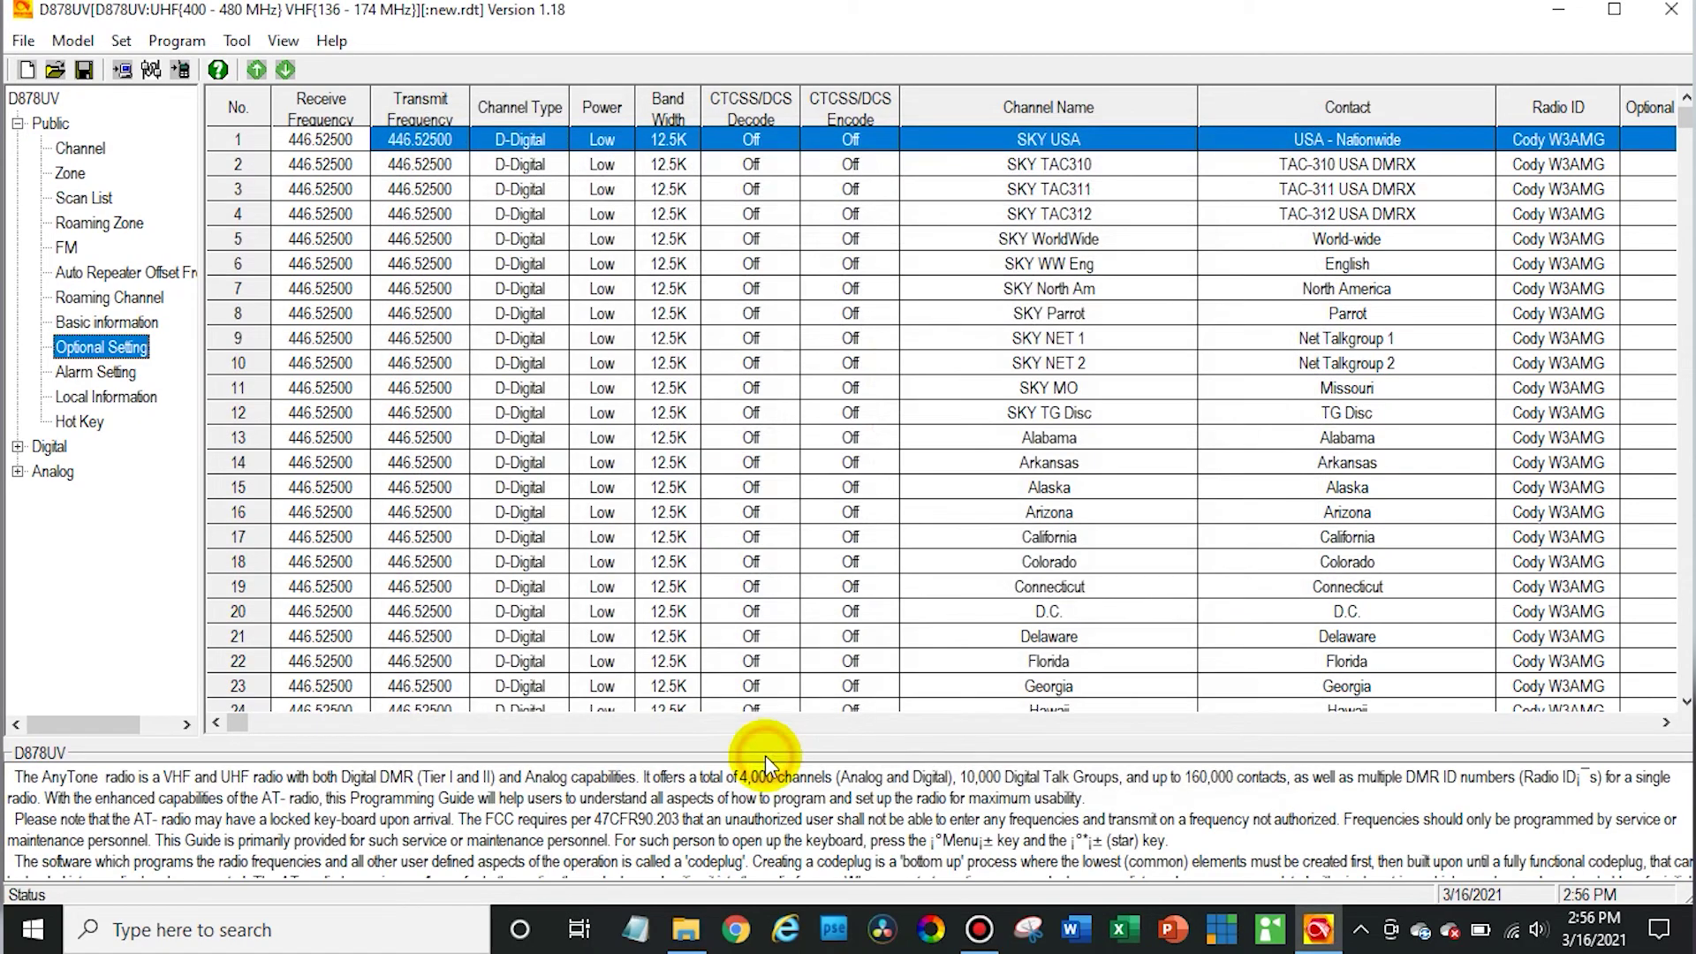
Write the updated settings to the radio
click(179, 71)
click(839, 548)
click(832, 517)
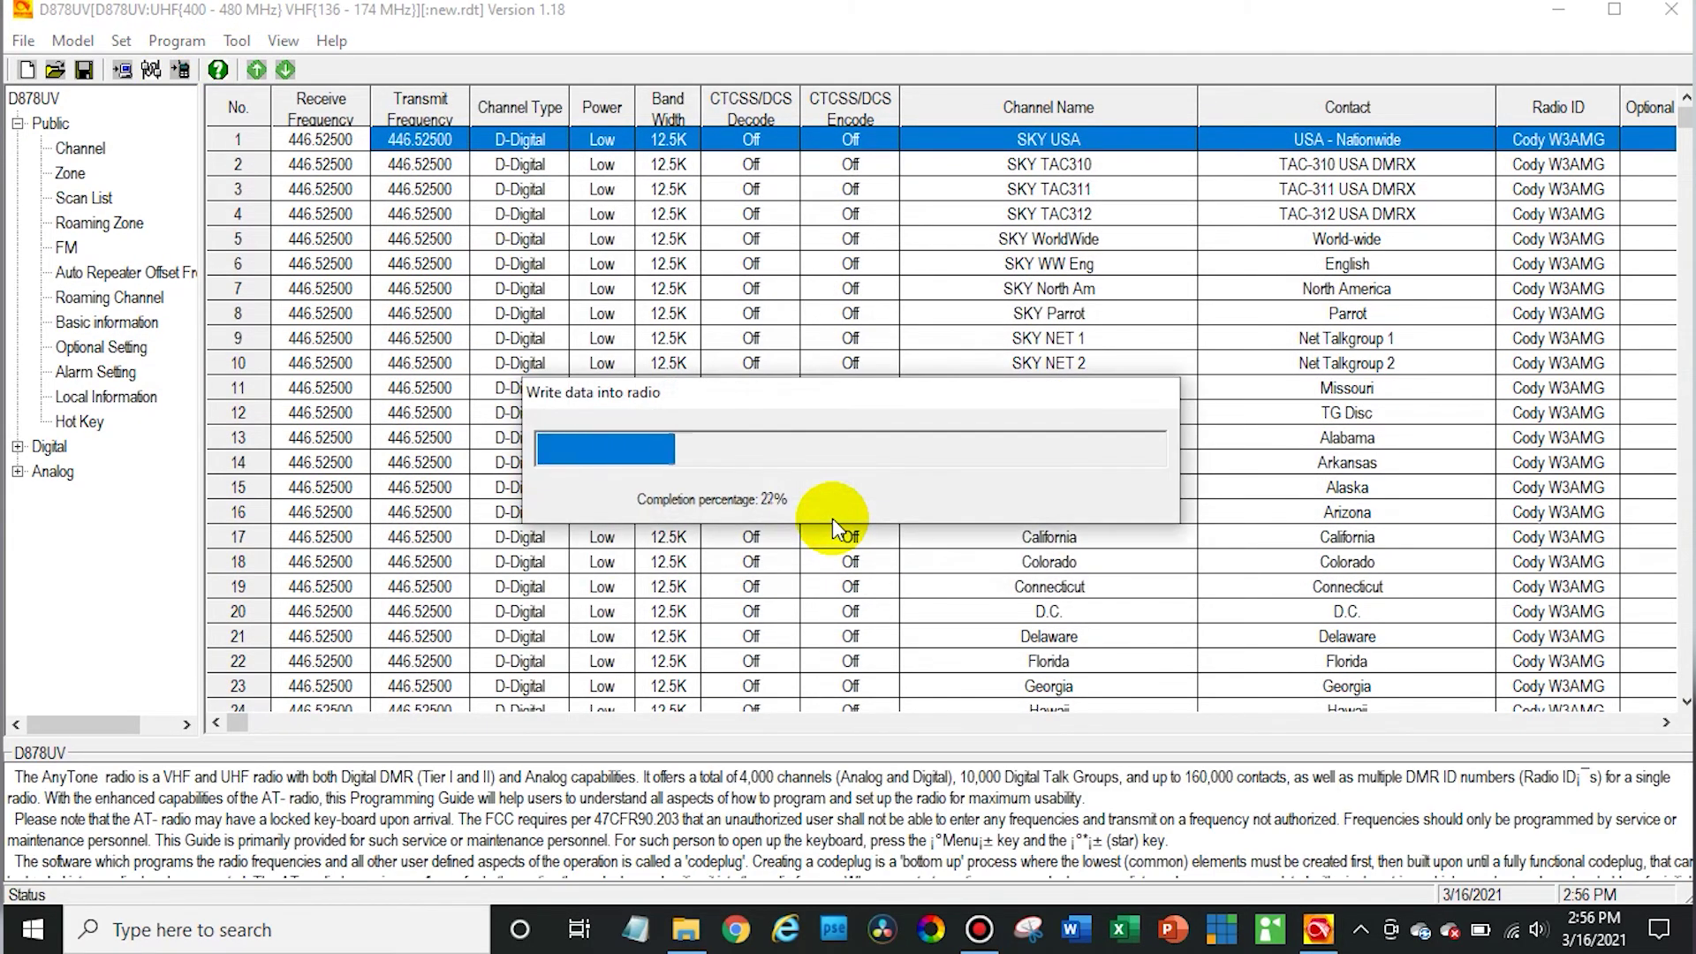
click(832, 517)
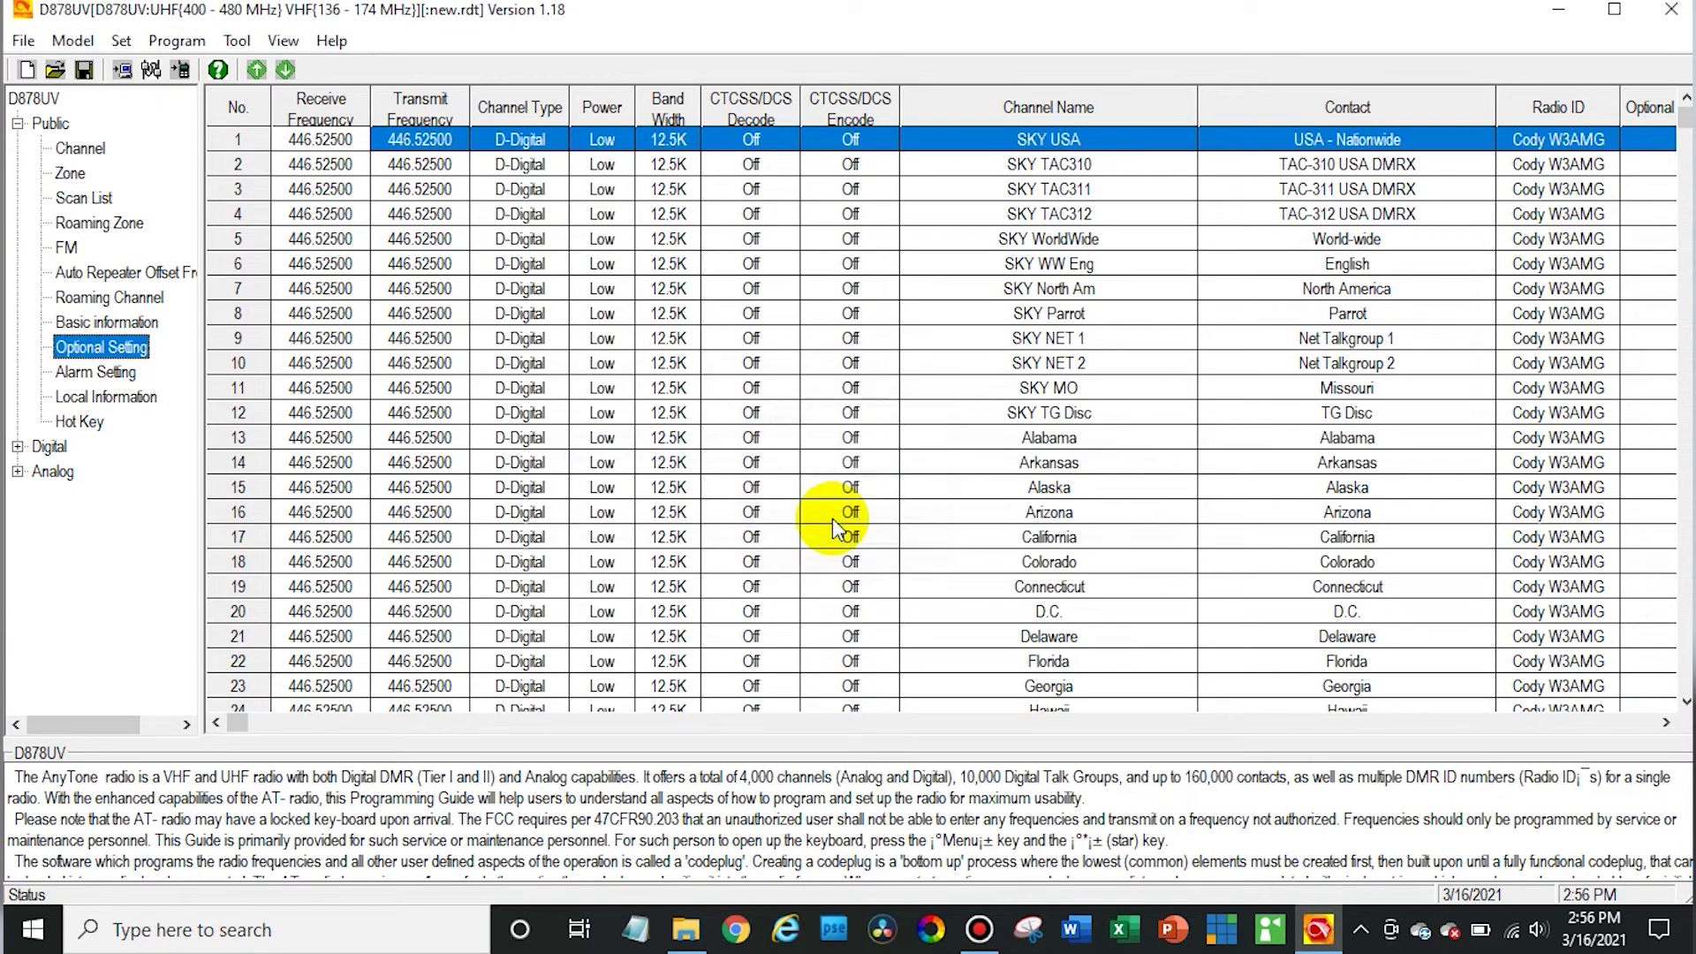